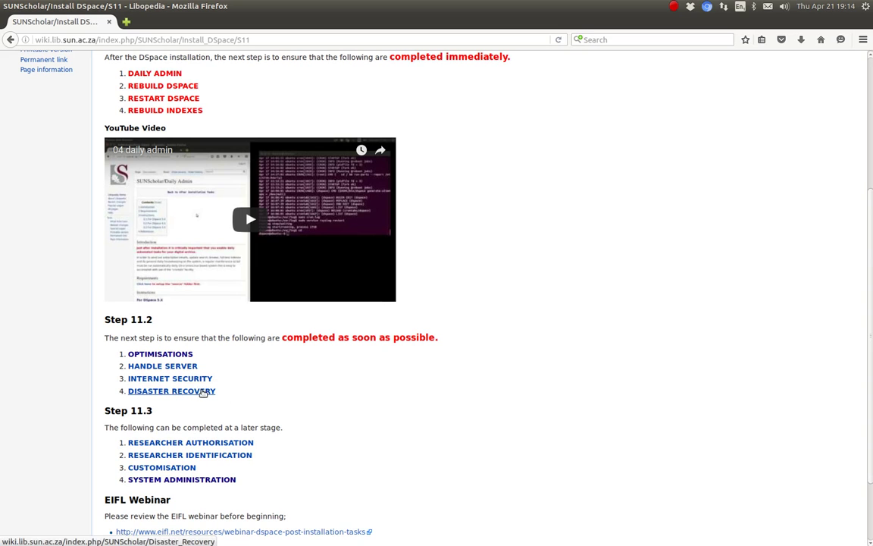
# - Open the Disaster Recovery page from the Step 11.2 list and read its warning on archive backup and monitoring
pyautogui.moveTo(226, 392); pyautogui.dragTo(129, 397)
pyautogui.click(144, 394)
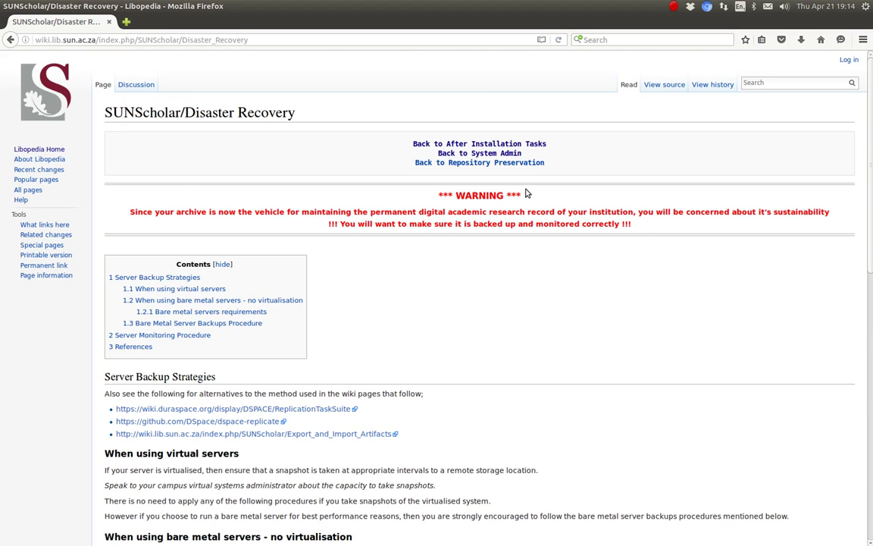
pyautogui.moveTo(437, 195); pyautogui.dragTo(522, 196)
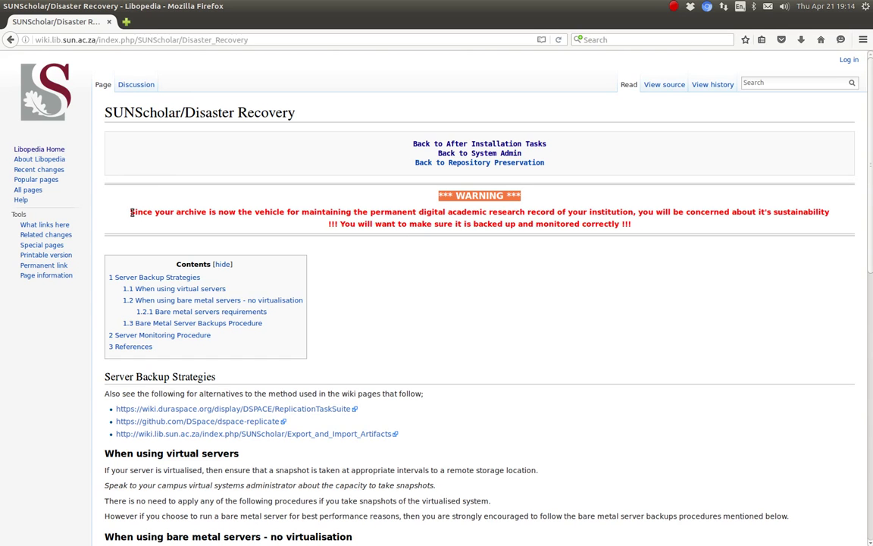
pyautogui.moveTo(130, 212); pyautogui.dragTo(555, 212)
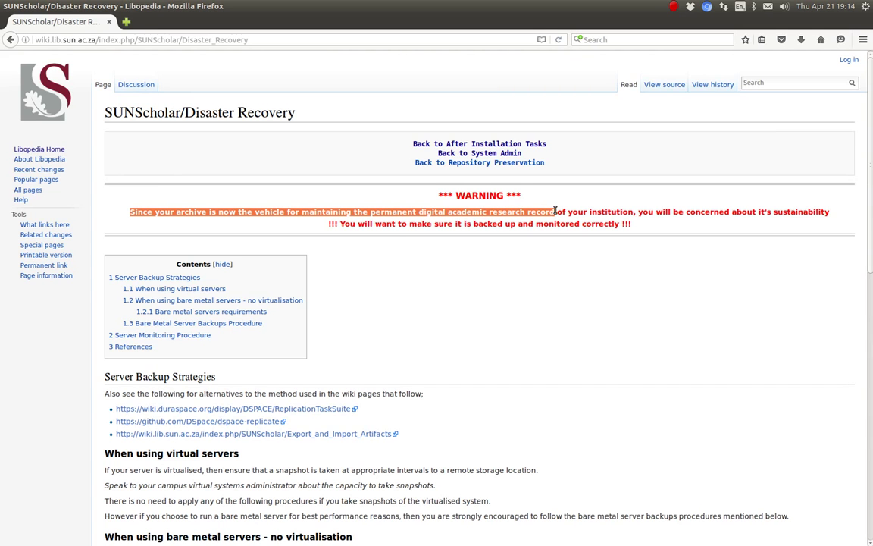
pyautogui.moveTo(555, 212); pyautogui.dragTo(858, 216)
pyautogui.moveTo(340, 224); pyautogui.dragTo(620, 225)
pyautogui.click(547, 265)
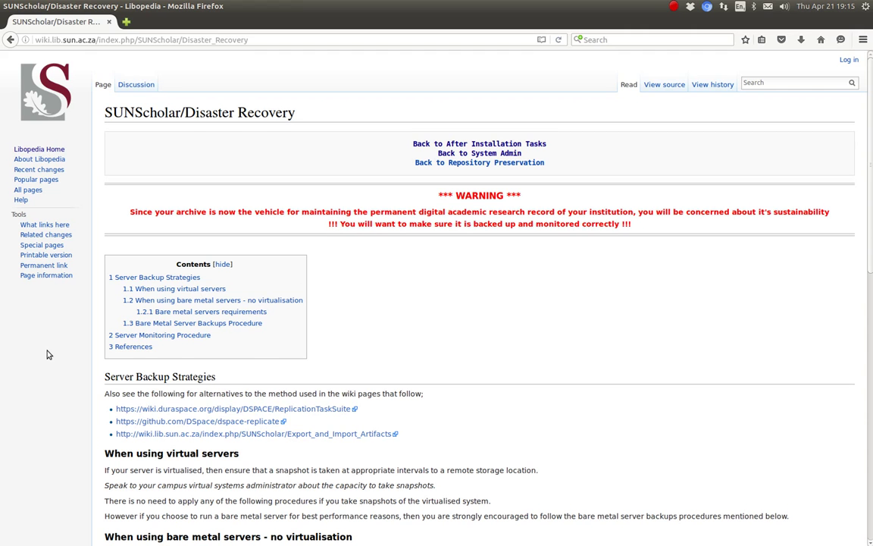
# - Review the two server backup headings and the snapshot advice under "When using virtual servers"
pyautogui.scroll(-5, 47, 354)
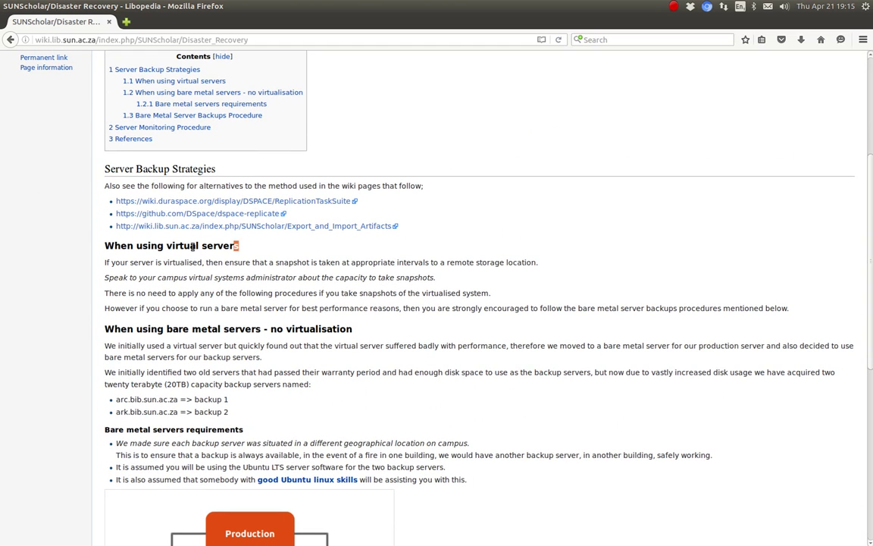
pyautogui.tripleClick(77, 259)
pyautogui.moveTo(353, 329); pyautogui.dragTo(96, 328)
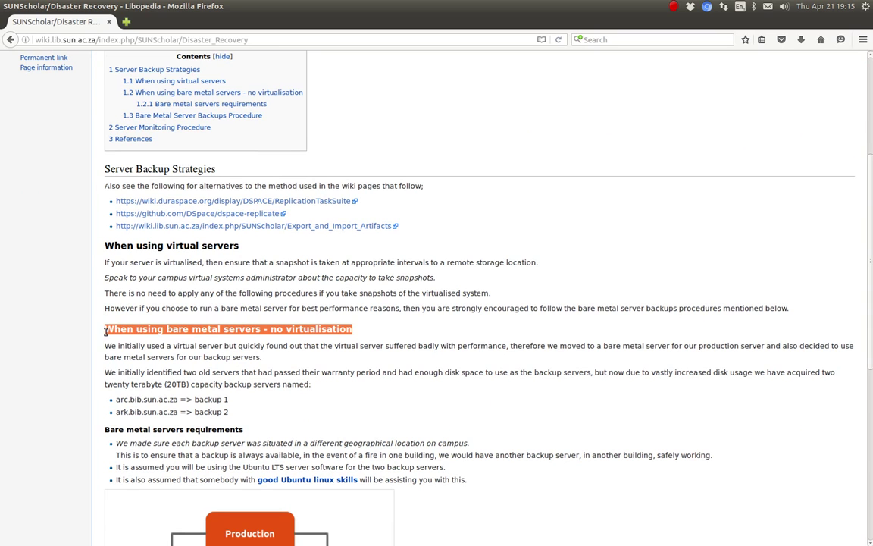
pyautogui.click(64, 307)
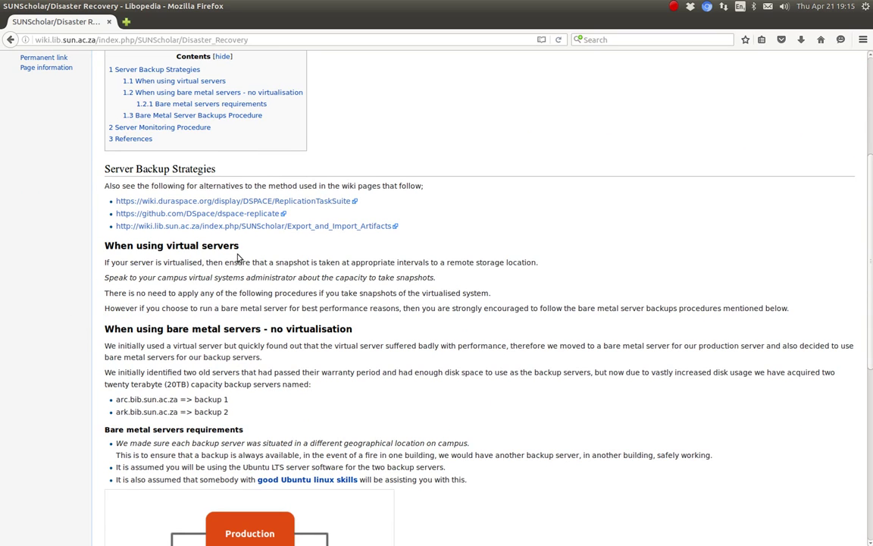
pyautogui.moveTo(105, 277); pyautogui.dragTo(437, 279)
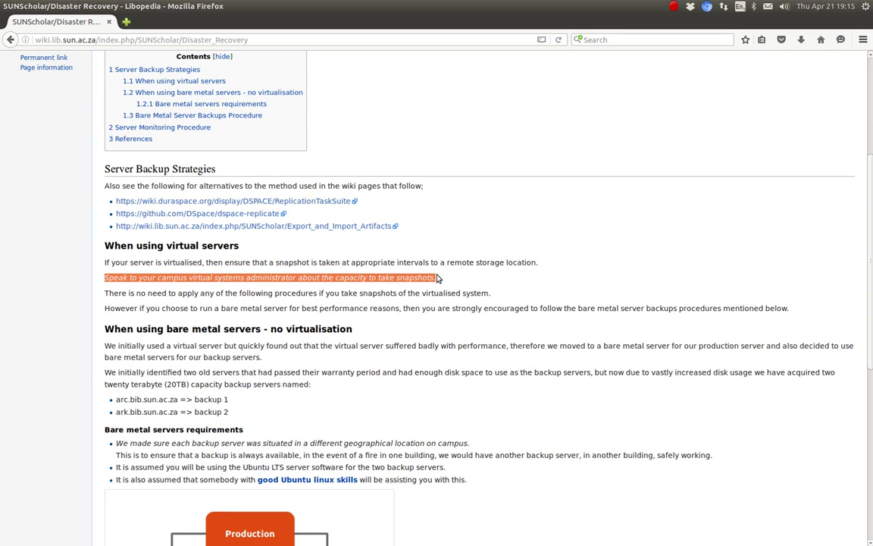
pyautogui.click(377, 277)
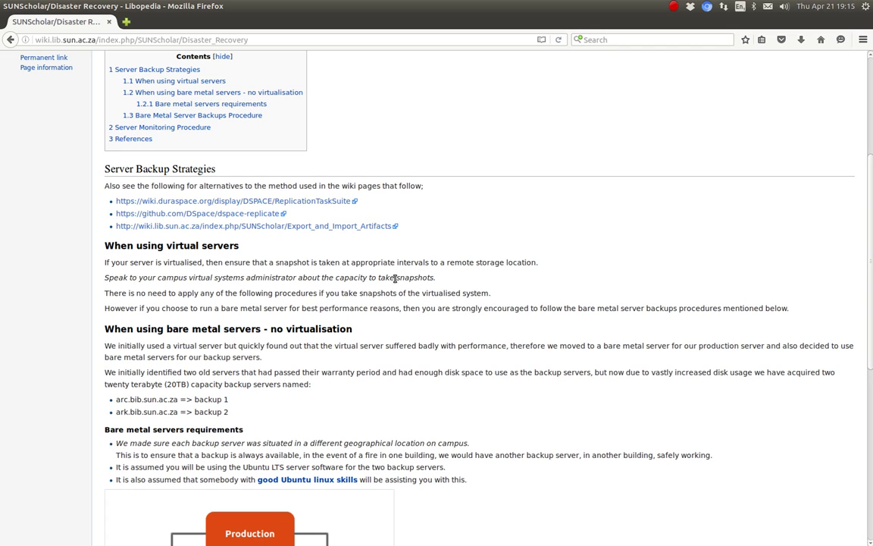
pyautogui.moveTo(396, 279); pyautogui.dragTo(436, 278)
pyautogui.click(74, 304)
pyautogui.moveTo(499, 296); pyautogui.dragTo(106, 295)
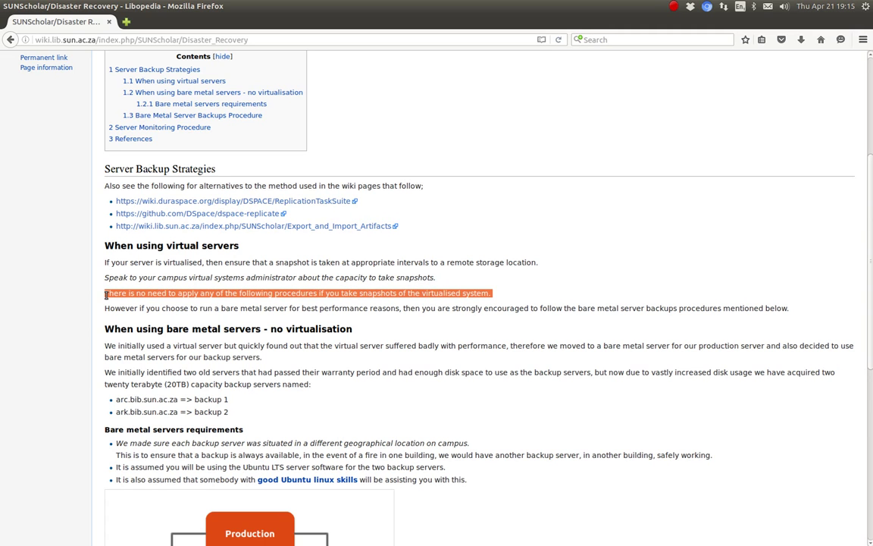
pyautogui.click(42, 354)
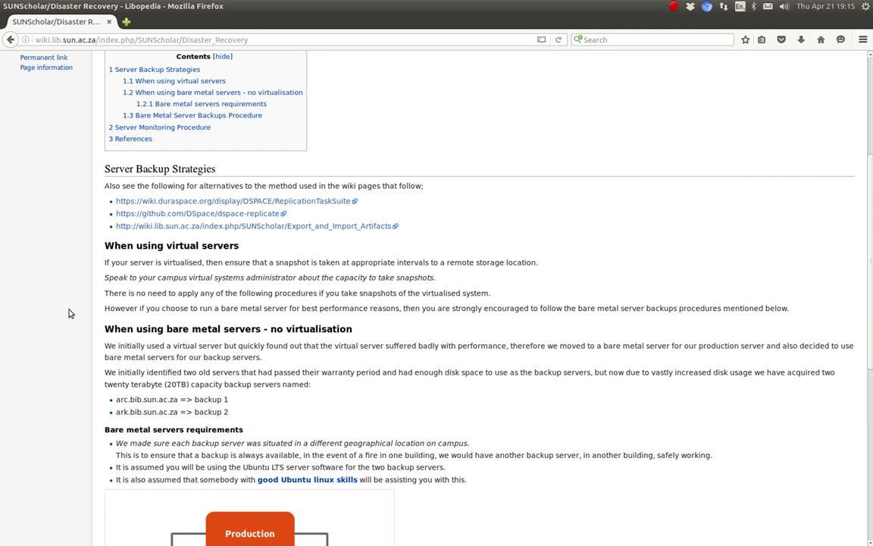
# - Read the section on bare metal servers without virtualisation, covering the two backup servers and the virtual server performance remark
pyautogui.scroll(-4, 68, 313)
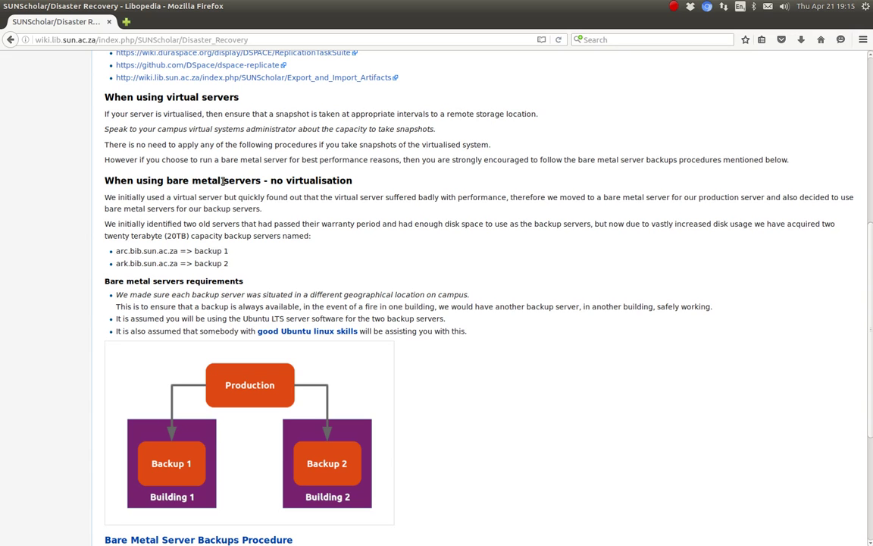
pyautogui.moveTo(222, 181); pyautogui.dragTo(166, 180)
pyautogui.click(89, 246)
pyautogui.moveTo(235, 264); pyautogui.dragTo(109, 250)
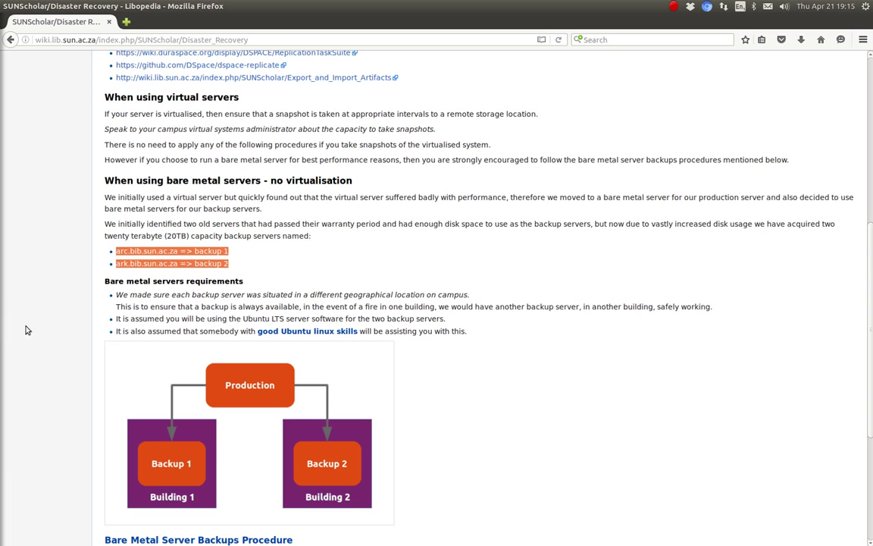
pyautogui.click(45, 296)
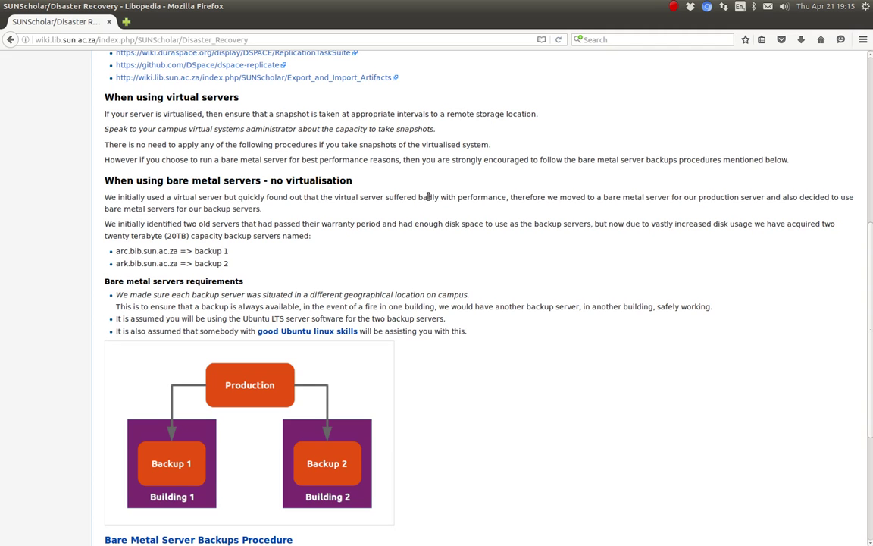
pyautogui.moveTo(332, 197); pyautogui.dragTo(507, 197)
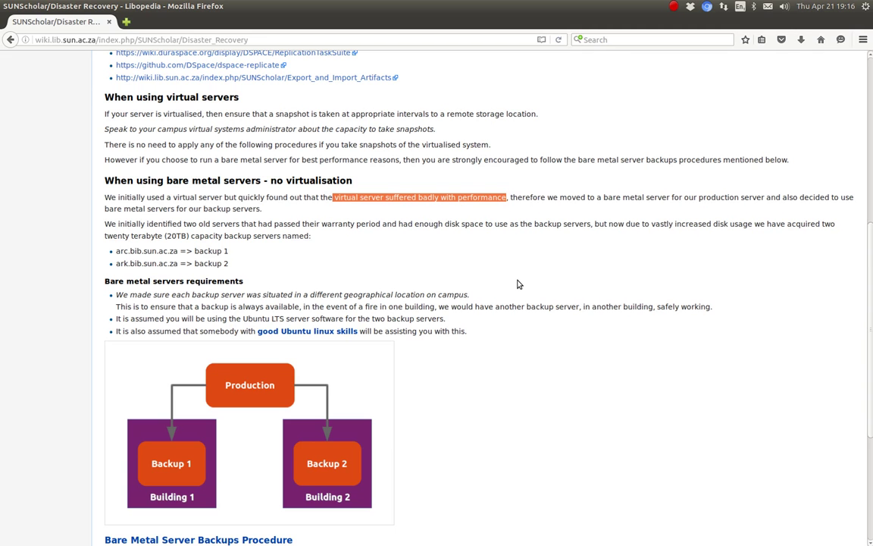
# - Examine the bare metal servers requirements on separate campus locations, Ubuntu LTS server software and Ubuntu Linux skills
pyautogui.scroll(-3, 55, 262)
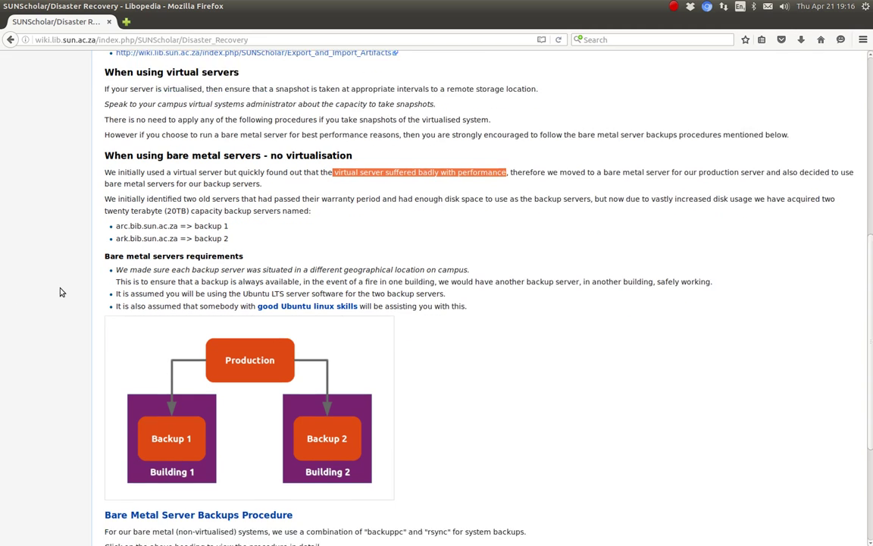
pyautogui.moveTo(244, 163); pyautogui.dragTo(97, 170)
pyautogui.moveTo(502, 177); pyautogui.dragTo(109, 179)
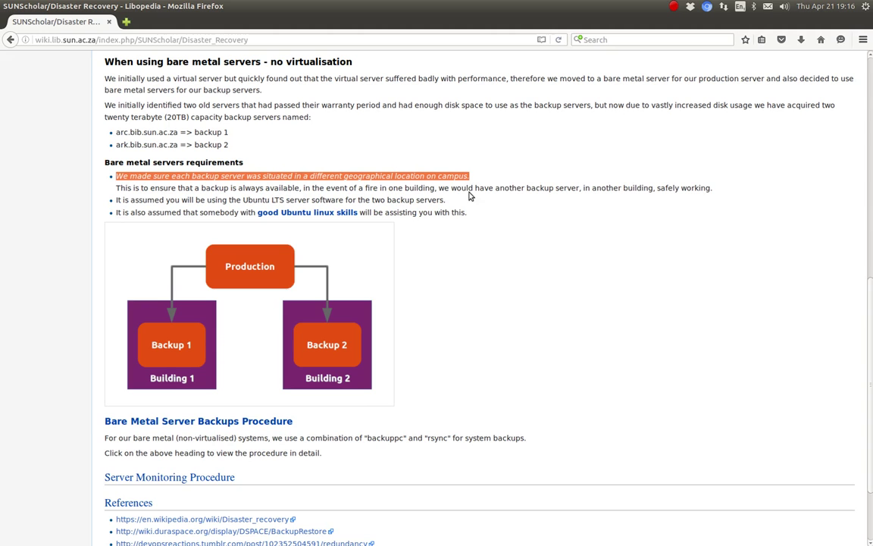
pyautogui.moveTo(345, 189); pyautogui.dragTo(435, 189)
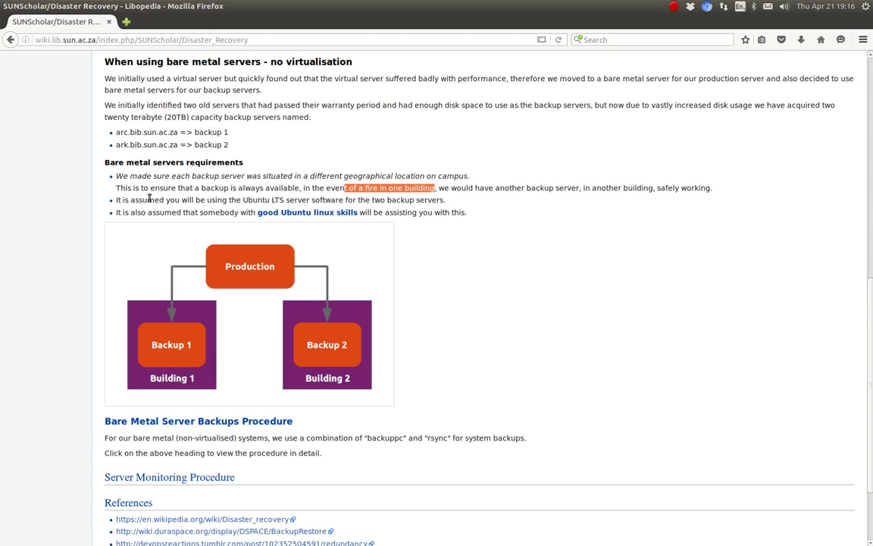
pyautogui.moveTo(118, 200); pyautogui.dragTo(506, 225)
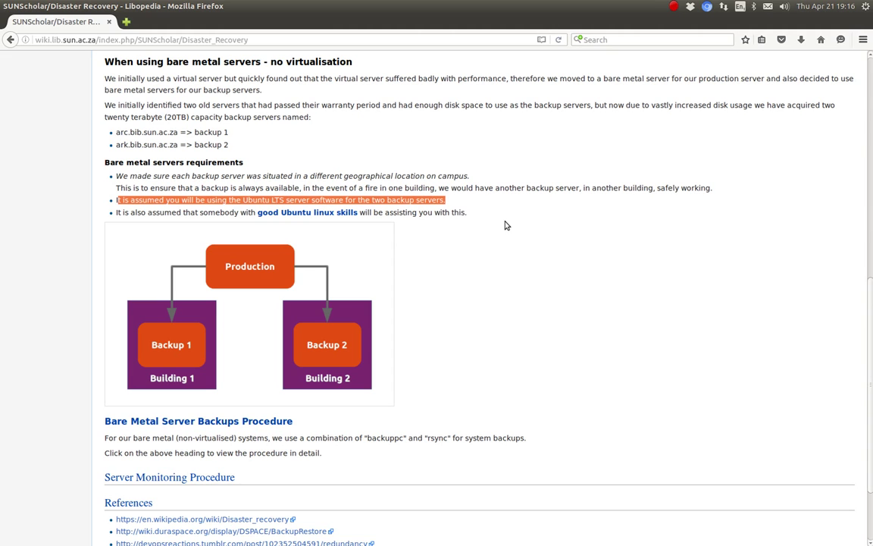
pyautogui.click(44, 222)
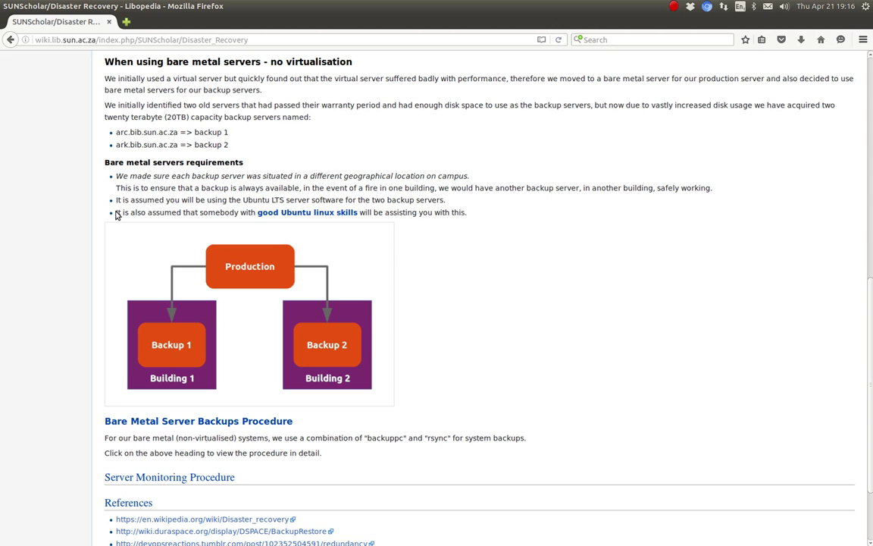
pyautogui.moveTo(118, 213); pyautogui.dragTo(477, 215)
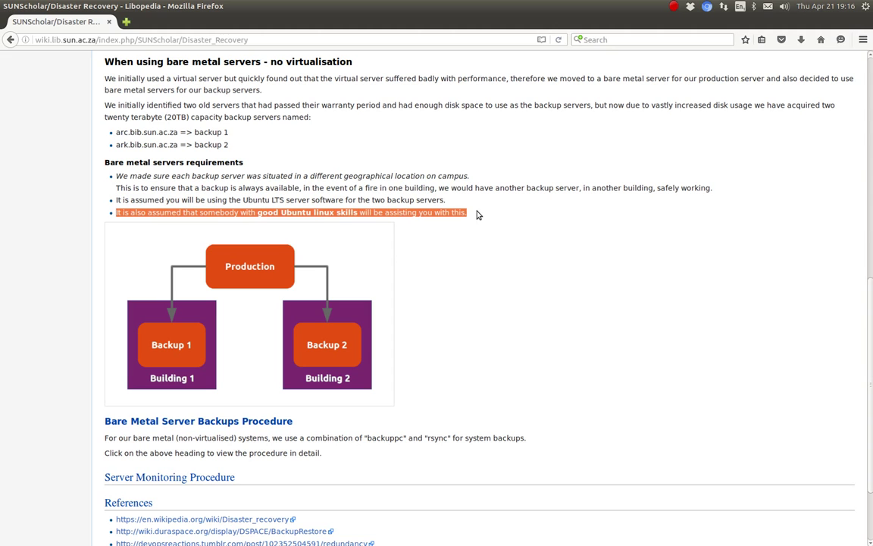
pyautogui.click(492, 237)
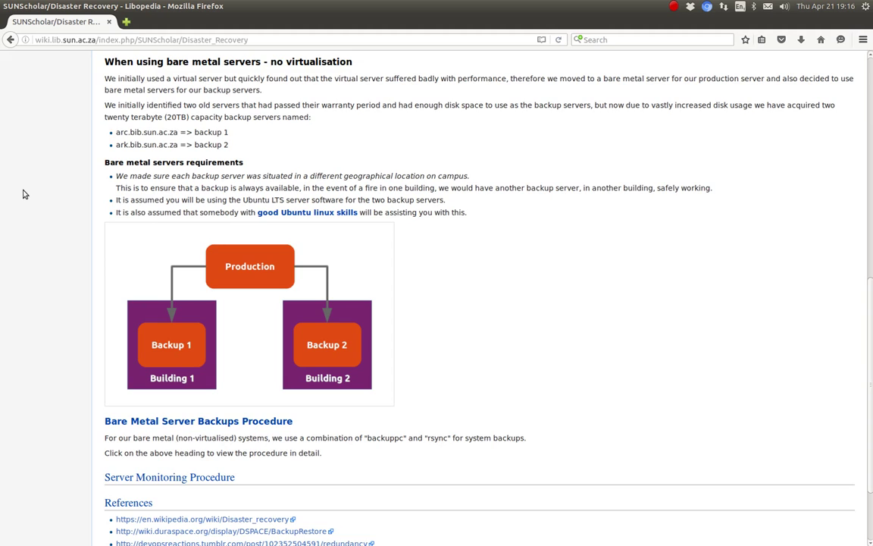
# - Look over the production-to-backup diagram and the rest of the Disaster Recovery page down to its references
pyautogui.scroll(-2, 23, 194)
pyautogui.scroll(-1, 23, 195)
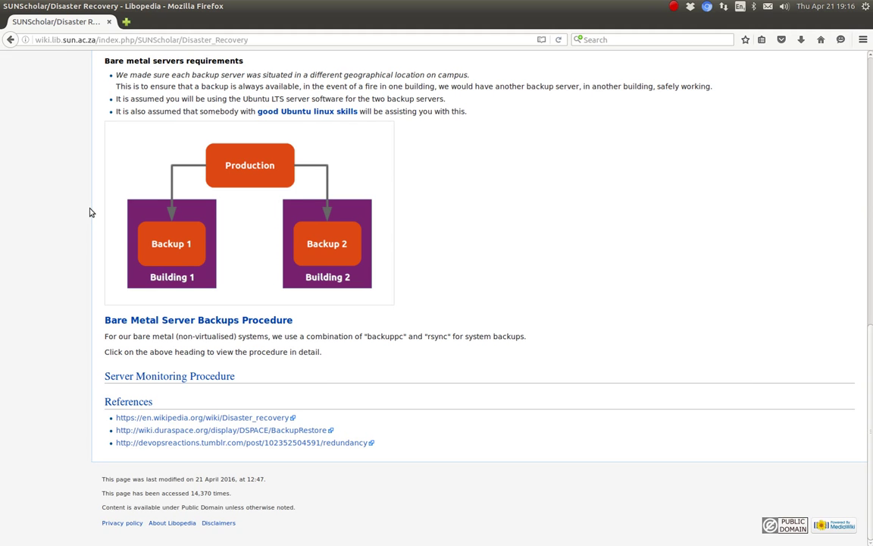
pyautogui.scroll(3, 89, 213)
pyautogui.scroll(6, 89, 212)
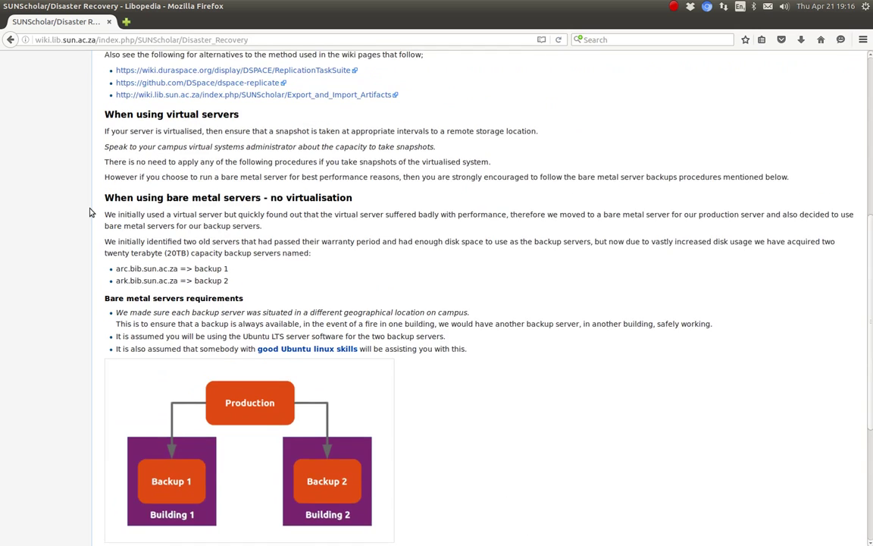
pyautogui.scroll(-10, 90, 213)
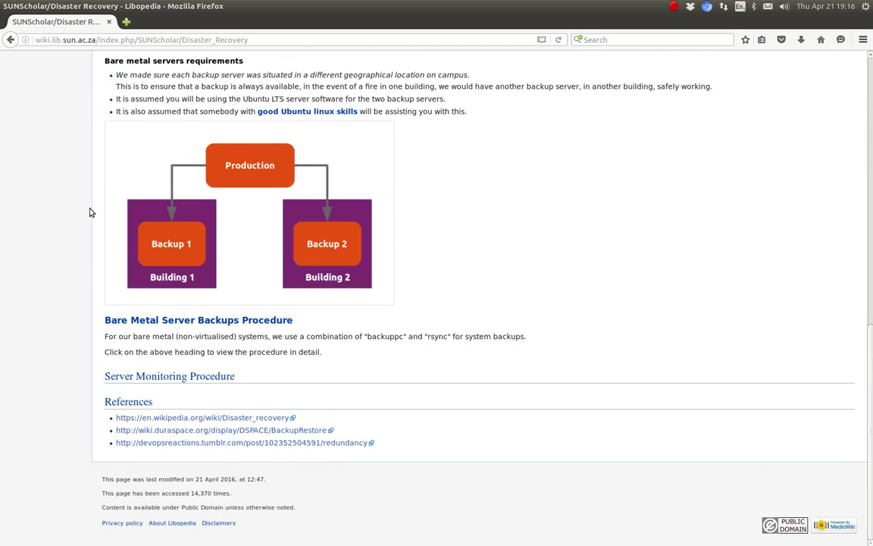
pyautogui.scroll(1, 89, 213)
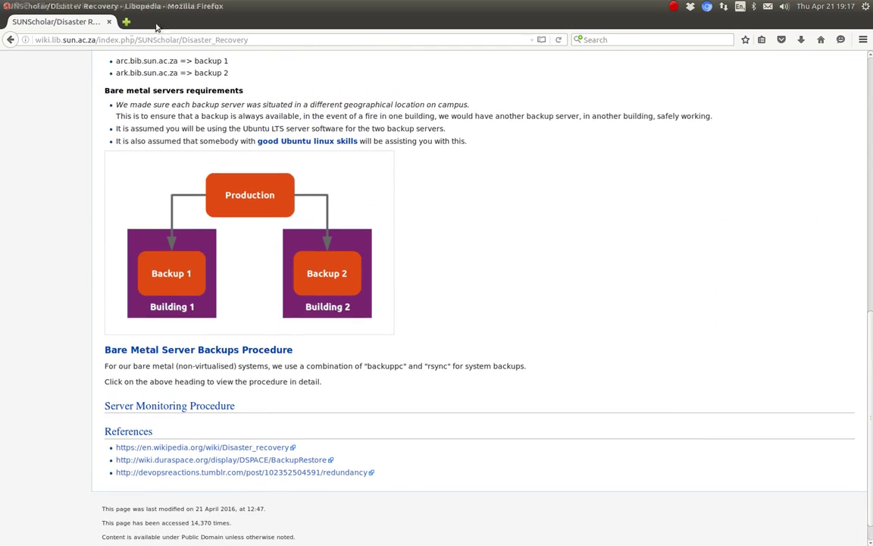
# - Try to open arc.bib.sun.ac.za/backuppc in a new tab, then close that tab
pyautogui.click(126, 23)
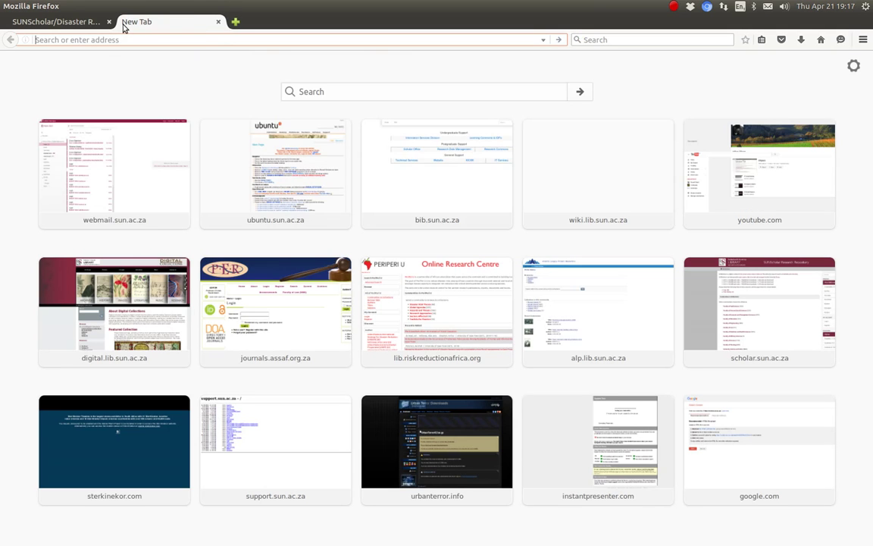
pyautogui.write('arc')
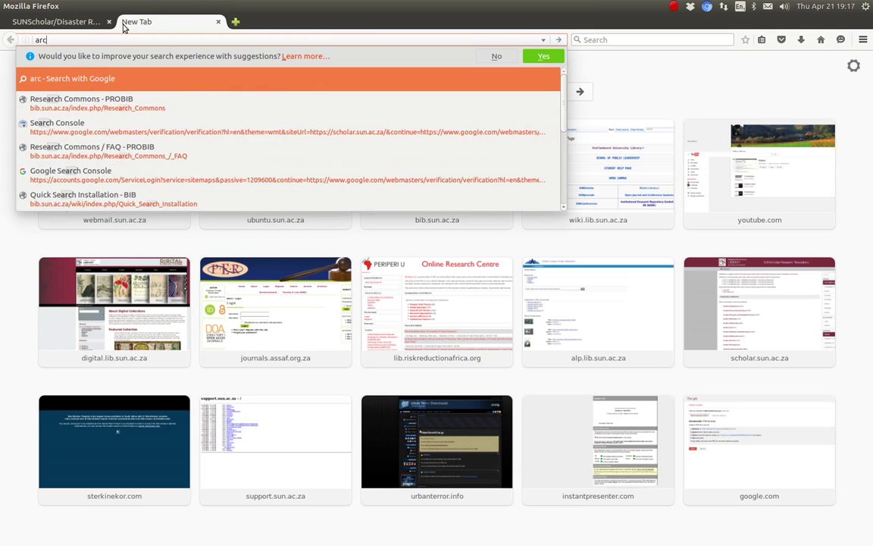
pyautogui.write('.bi')
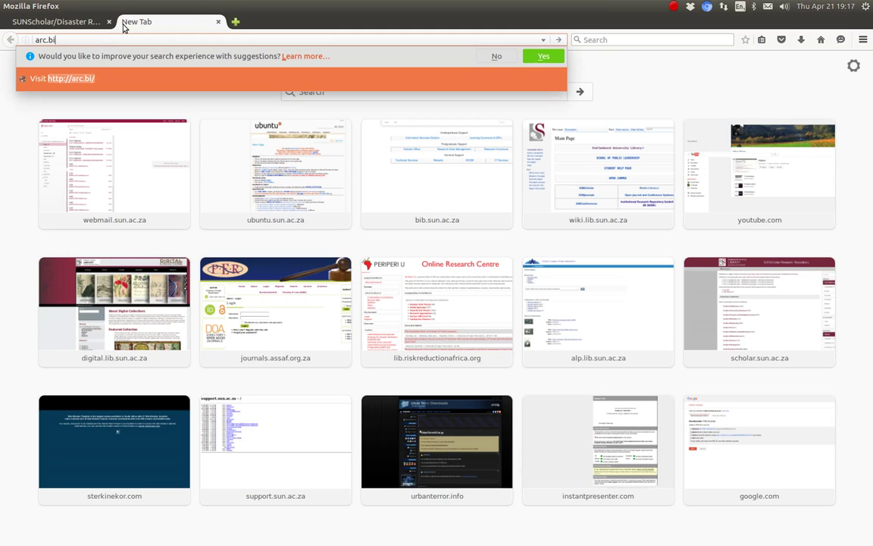
pyautogui.write('b.sun.ac.za/backupp')
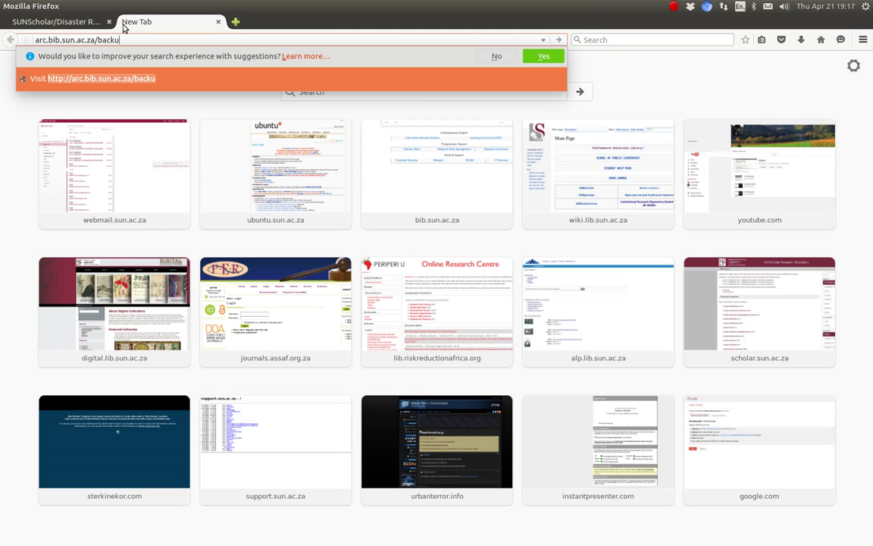
pyautogui.press('Return')
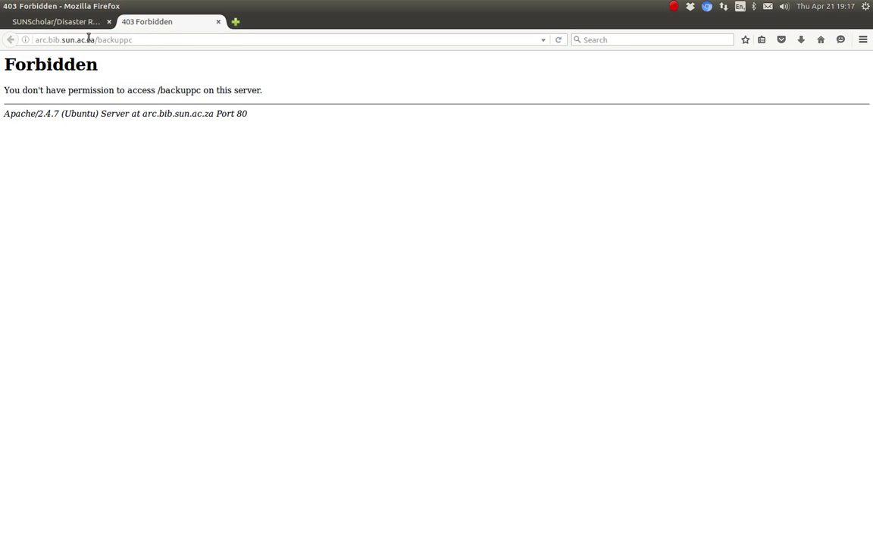
pyautogui.middleClick(199, 21)
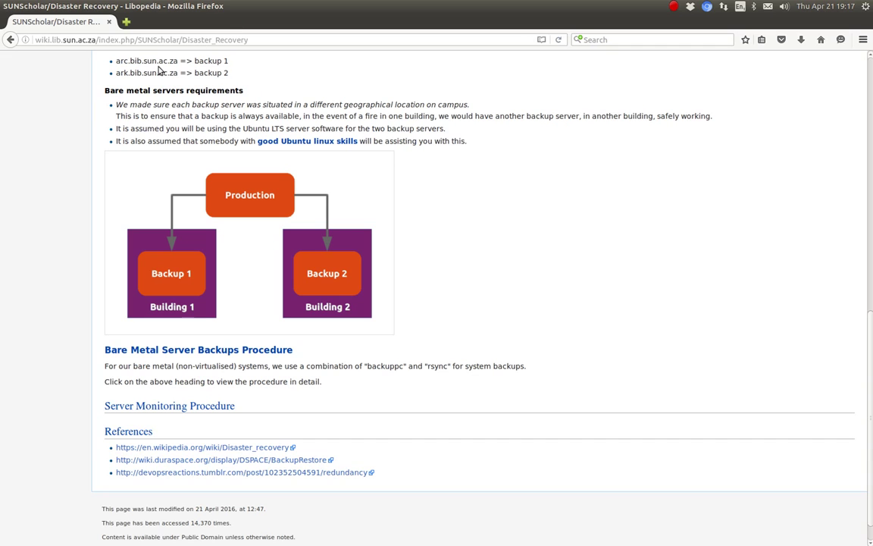
pyautogui.click(673, 6)
pyautogui.click(685, 75)
pyautogui.click(126, 22)
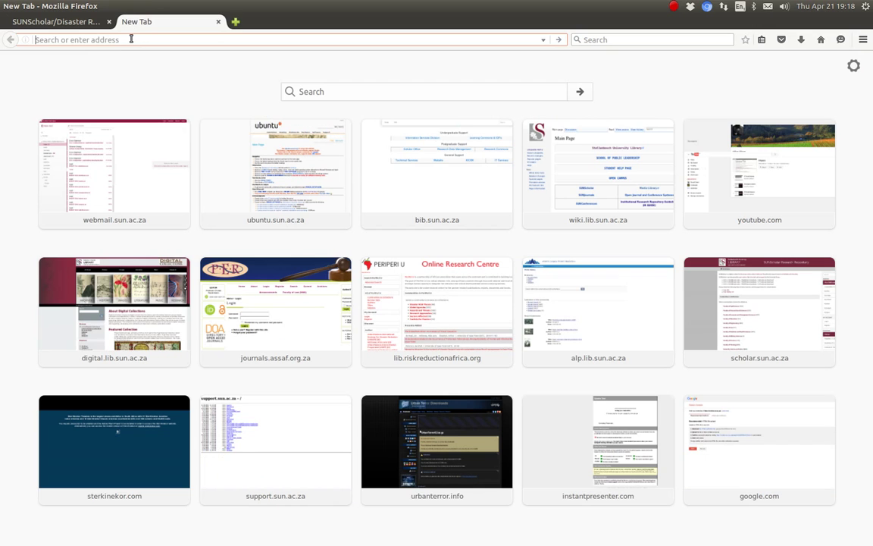
pyautogui.rightClick(123, 41)
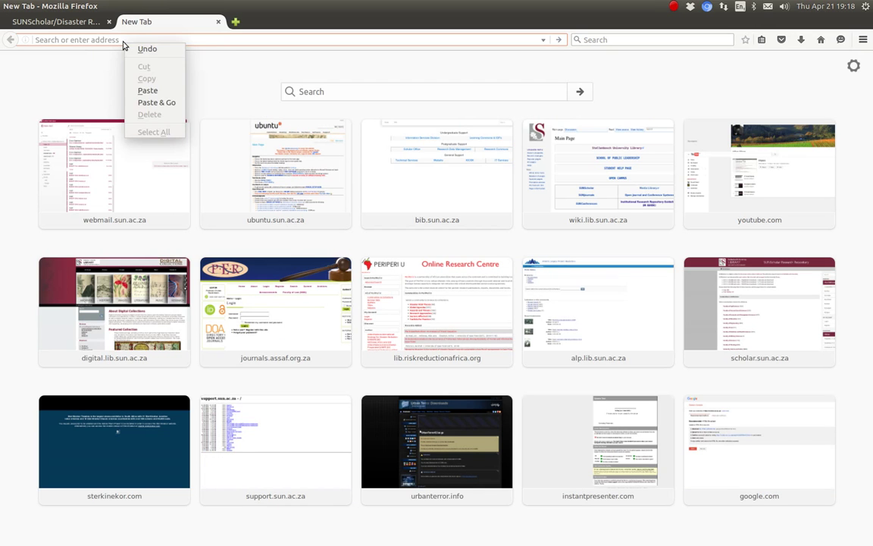
pyautogui.click(137, 99)
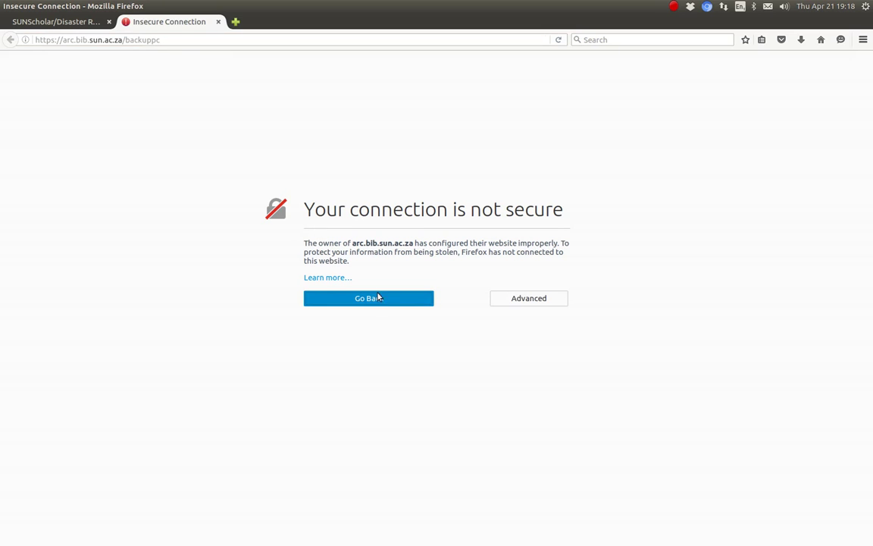
pyautogui.click(534, 299)
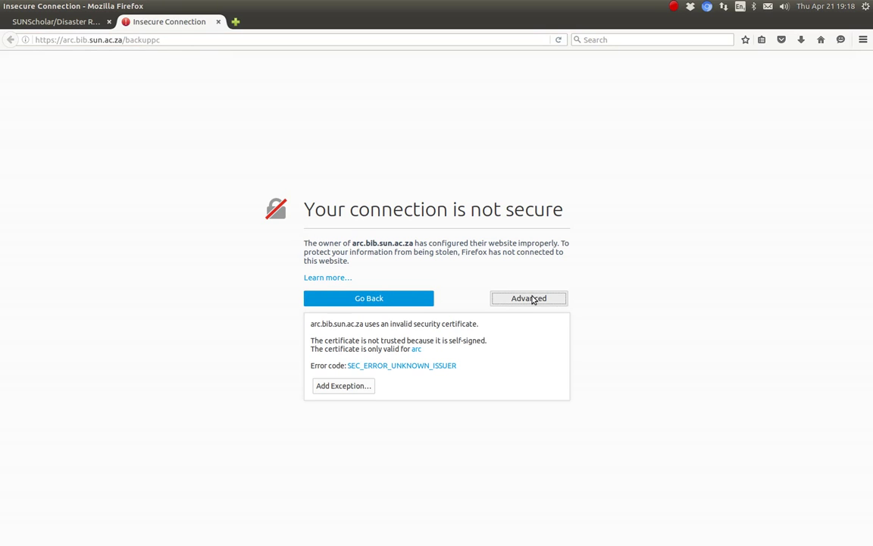
pyautogui.click(330, 388)
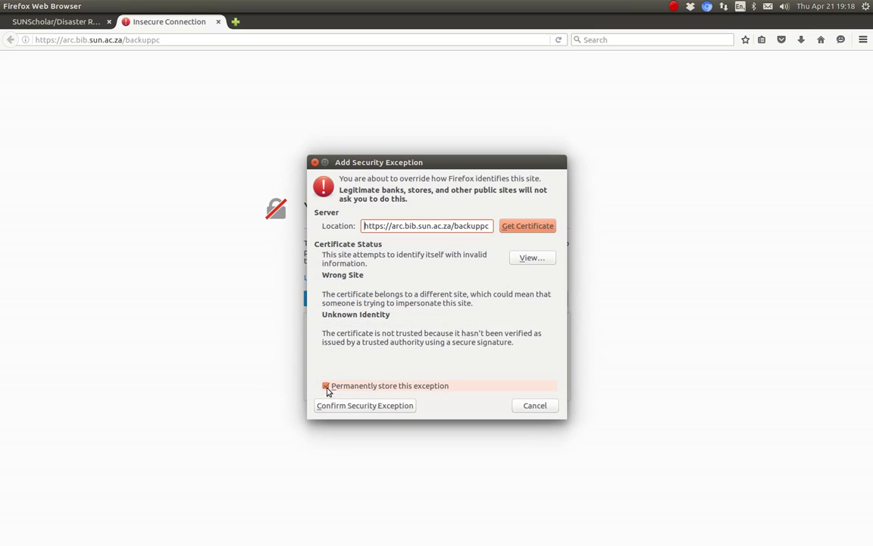
pyautogui.click(364, 406)
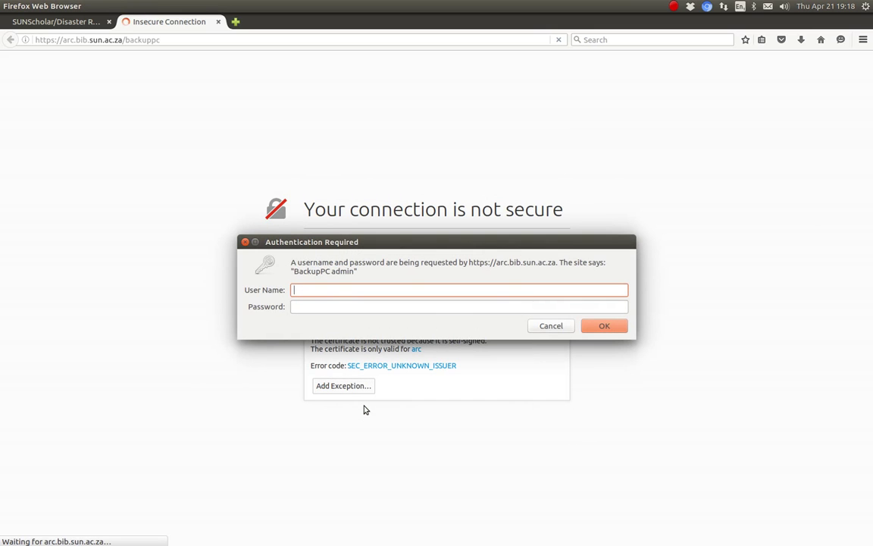
# - Log in to the BackupPC admin site as backuppc with the account password and dismiss the offer to remember the login
pyautogui.write('backuppc')
pyautogui.press('Tab')
pyautogui.write('••••••••')
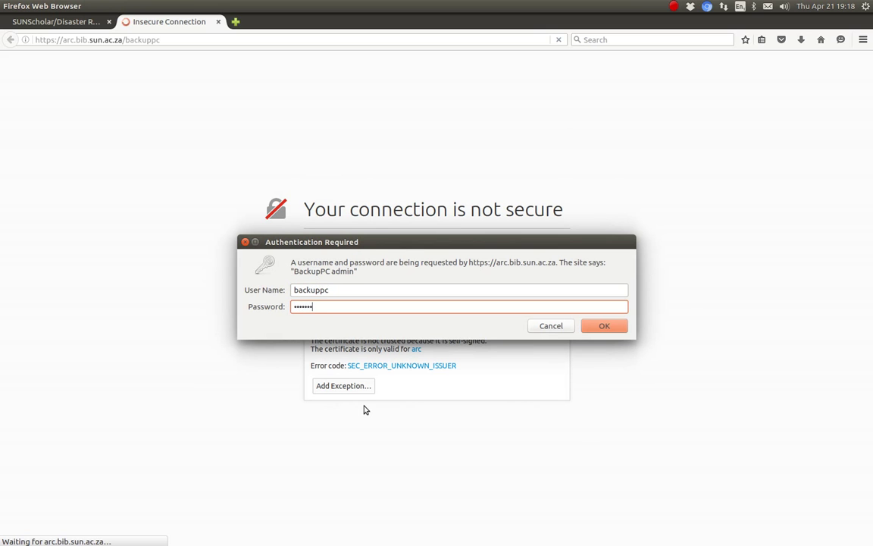
pyautogui.press('Return')
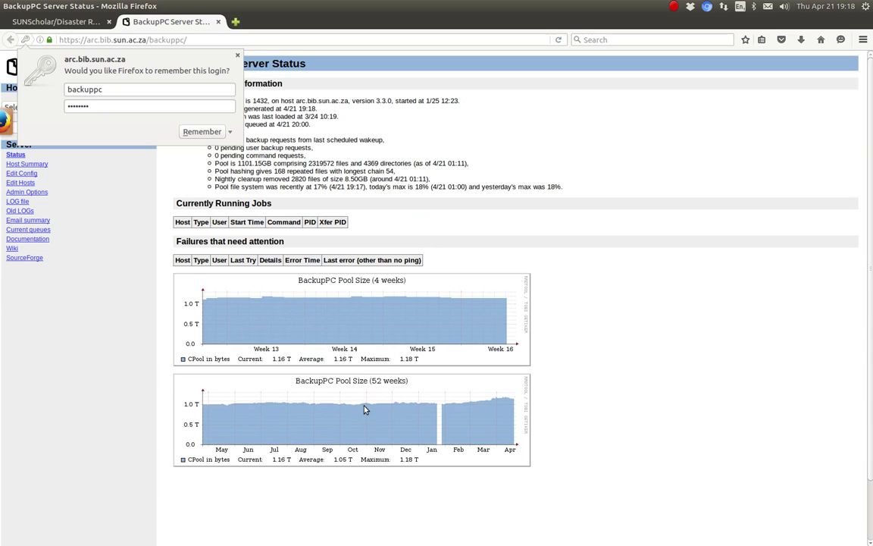
pyautogui.click(242, 71)
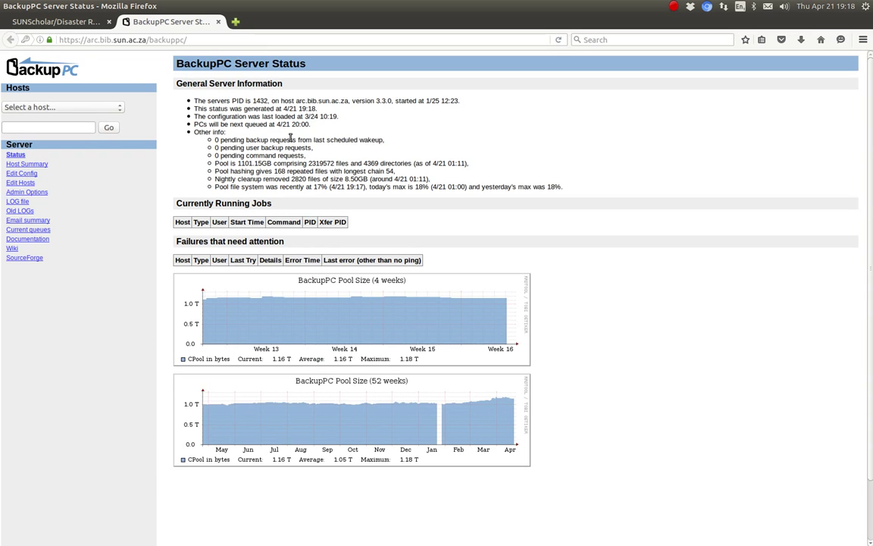
# - Check the pool size in the server status, then examine the full and incremental backup totals and host list in the Host Summary
pyautogui.doubleClick(239, 163)
pyautogui.click(35, 164)
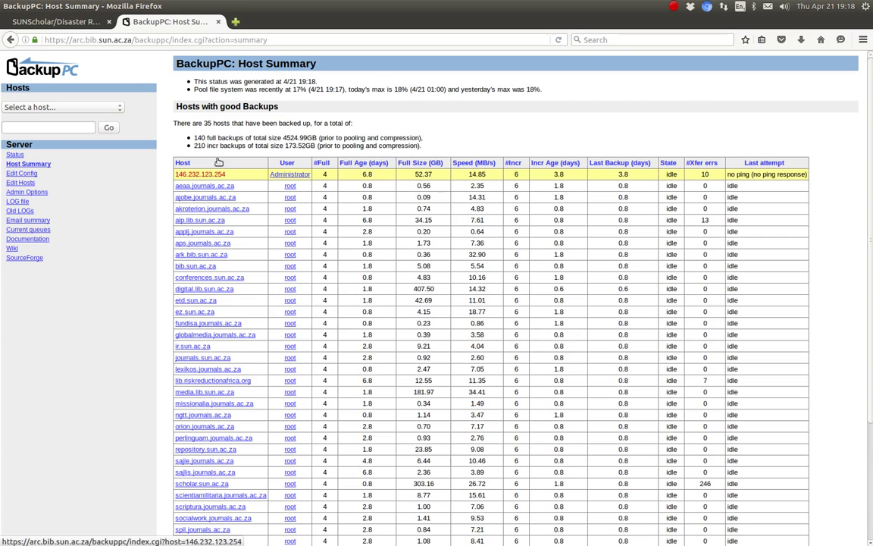
pyautogui.moveTo(199, 138); pyautogui.dragTo(242, 137)
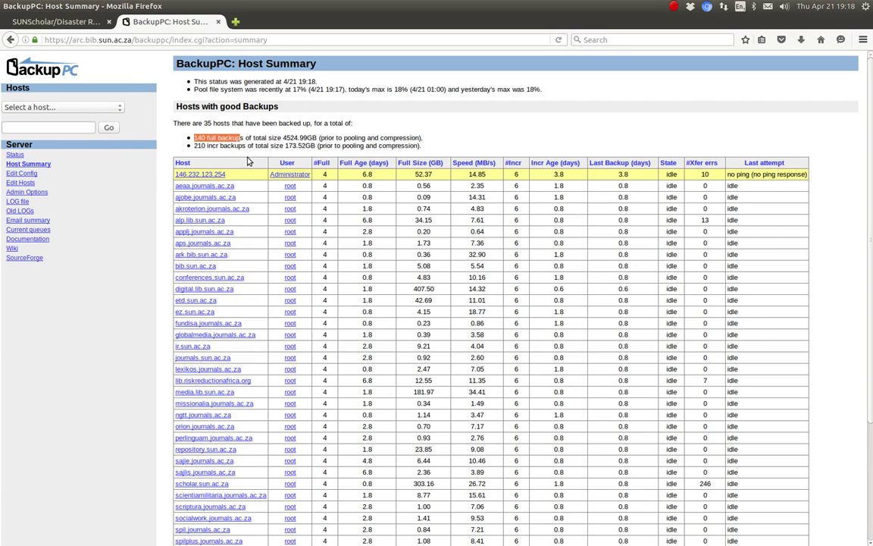
pyautogui.moveTo(195, 145); pyautogui.dragTo(210, 146)
pyautogui.click(223, 155)
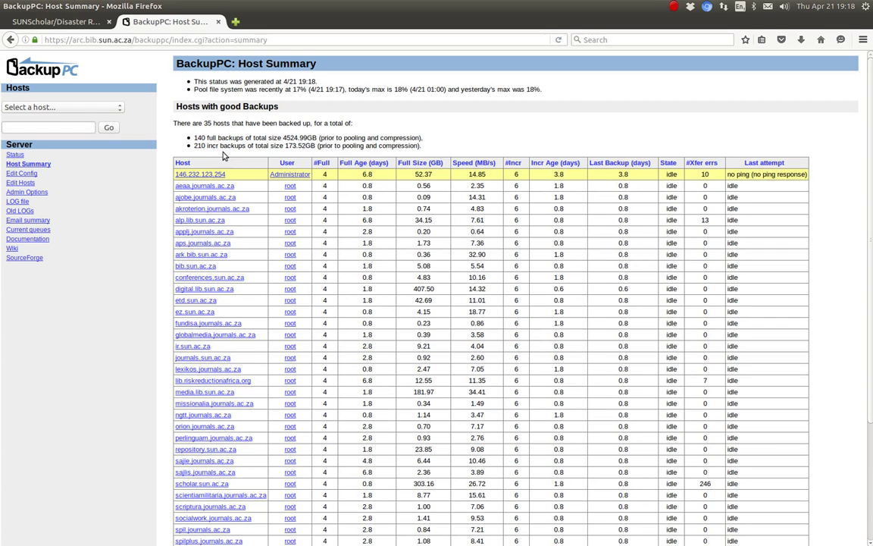
pyautogui.scroll(-2, 306, 234)
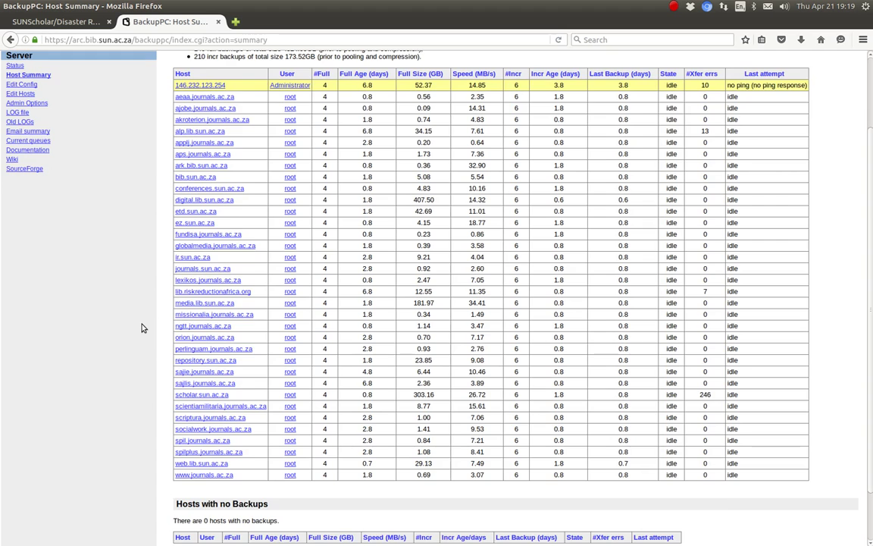
pyautogui.scroll(2, 141, 328)
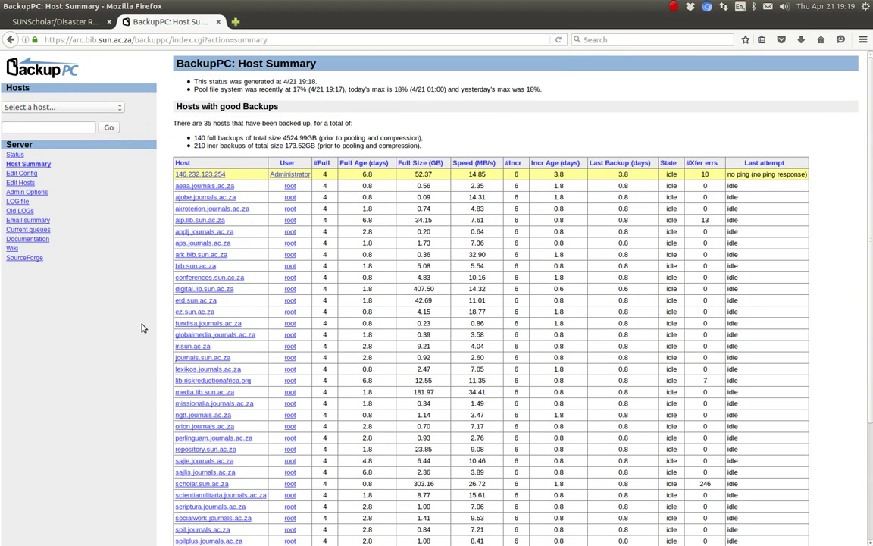
# - Look through the list of hosts and their users in the hosts configuration
pyautogui.click(20, 183)
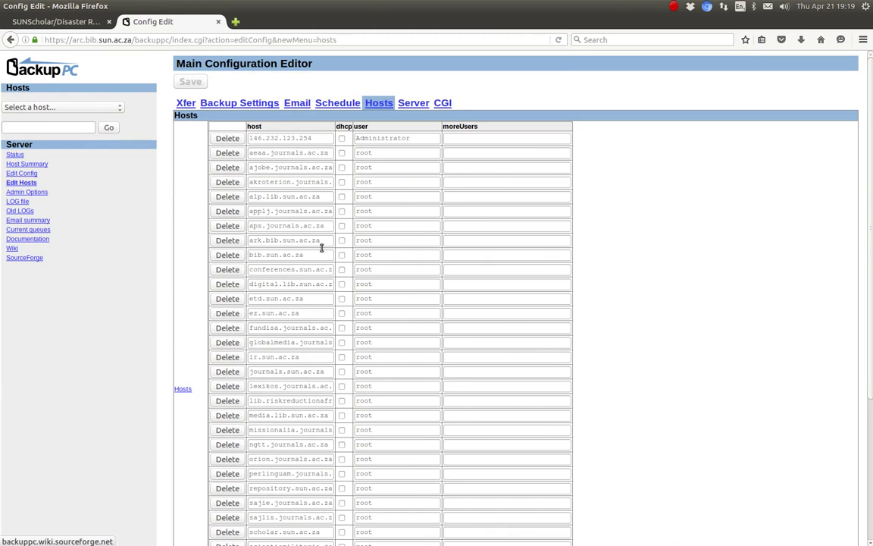
pyautogui.scroll(-5, 541, 295)
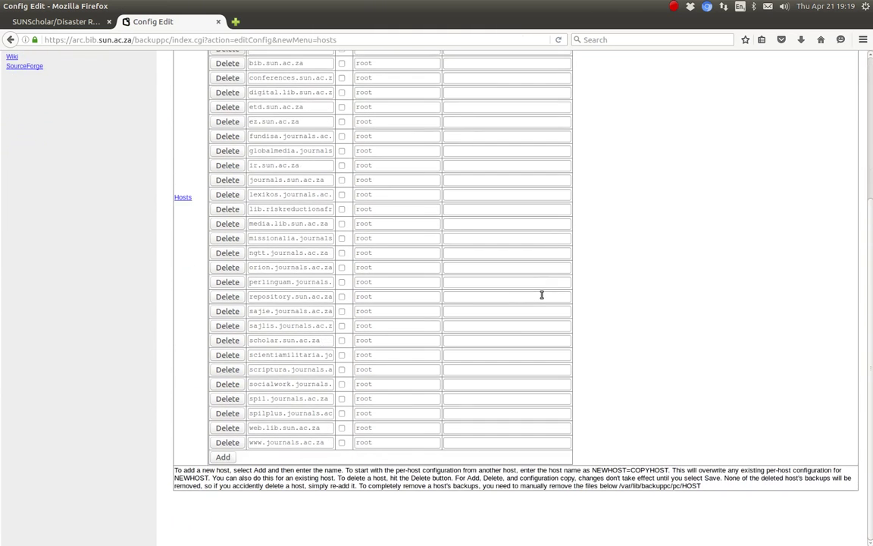
pyautogui.scroll(5, 542, 294)
# - Look over the server parameters in the main configuration editor and return to the server status page
pyautogui.click(29, 174)
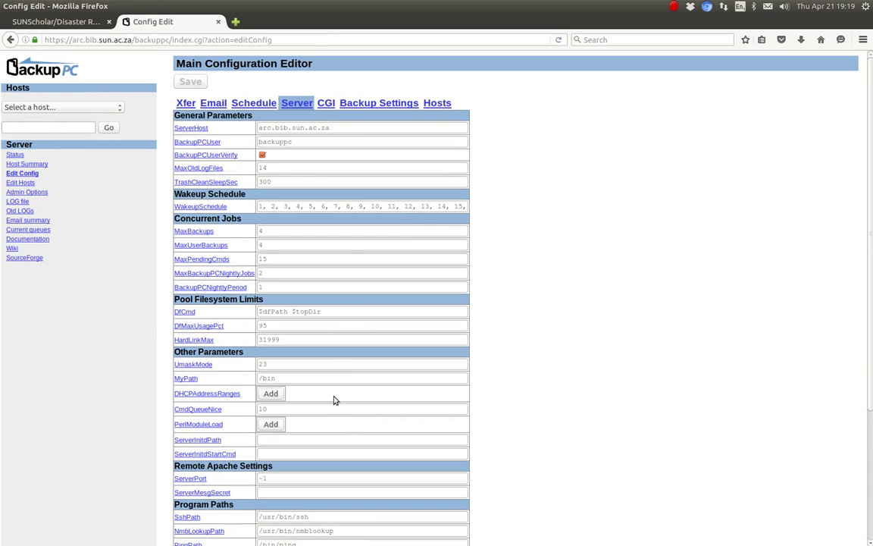
pyautogui.scroll(-2, 347, 429)
pyautogui.scroll(-3, 347, 426)
pyautogui.scroll(5, 341, 420)
pyautogui.click(16, 155)
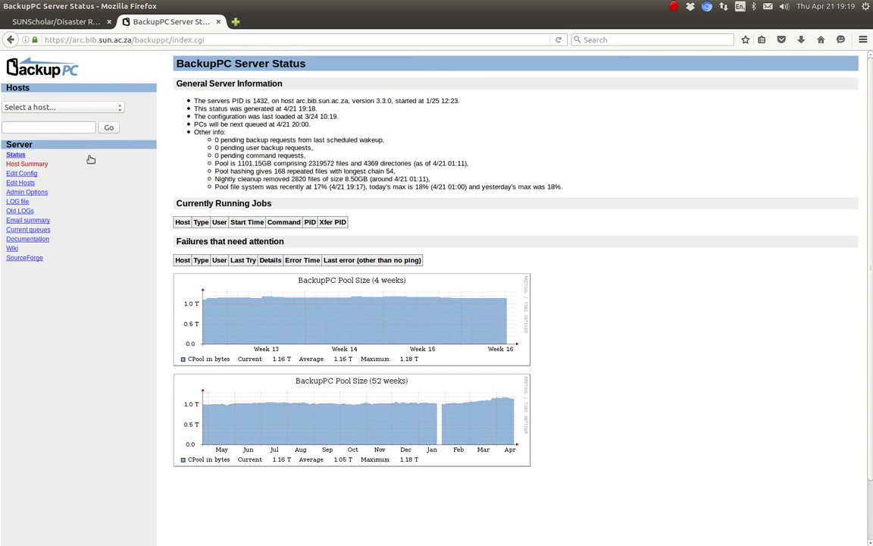
# - Select the host scholar.sun.ac.za and examine its backup, transfer error and file size summaries
pyautogui.click(83, 109)
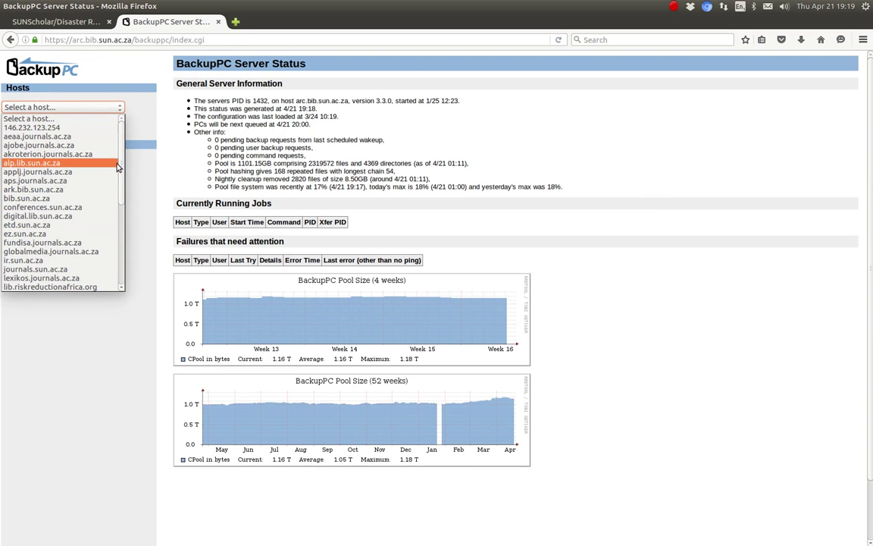
pyautogui.moveTo(119, 165); pyautogui.dragTo(118, 231)
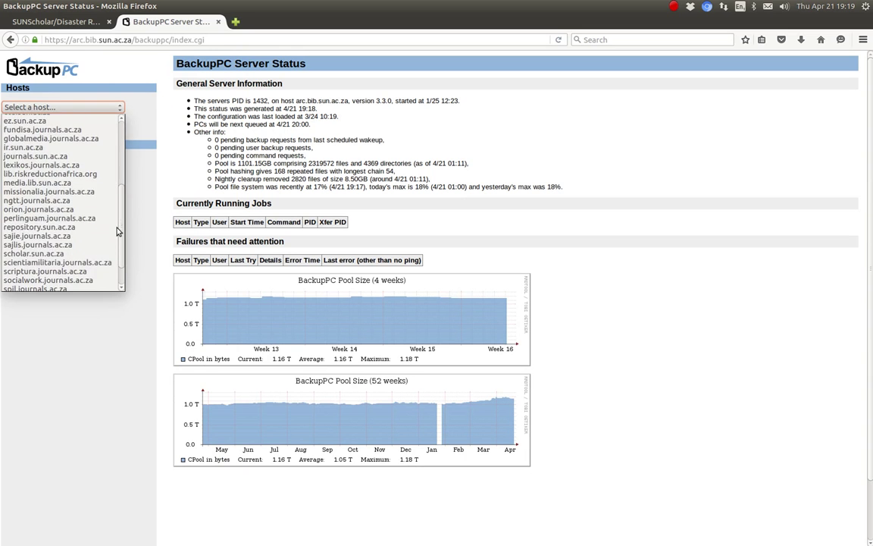
pyautogui.click(89, 253)
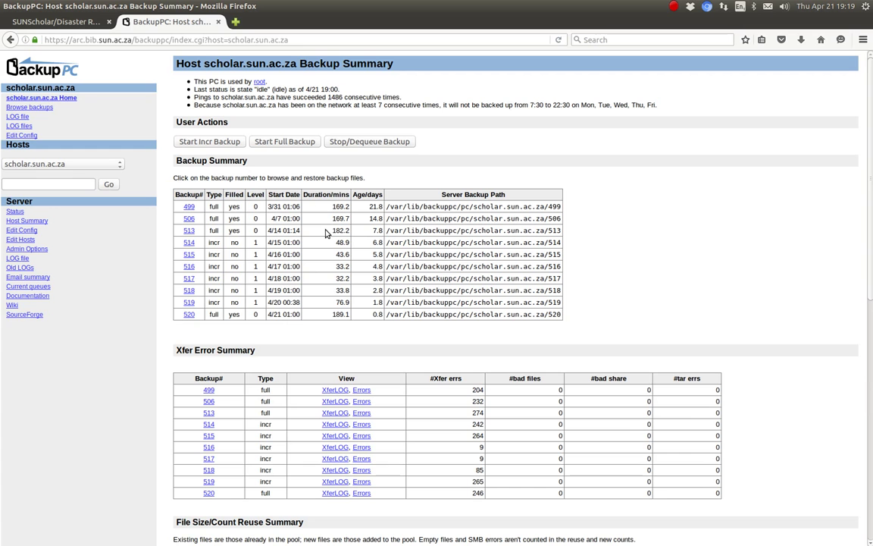
pyautogui.scroll(-3, 326, 233)
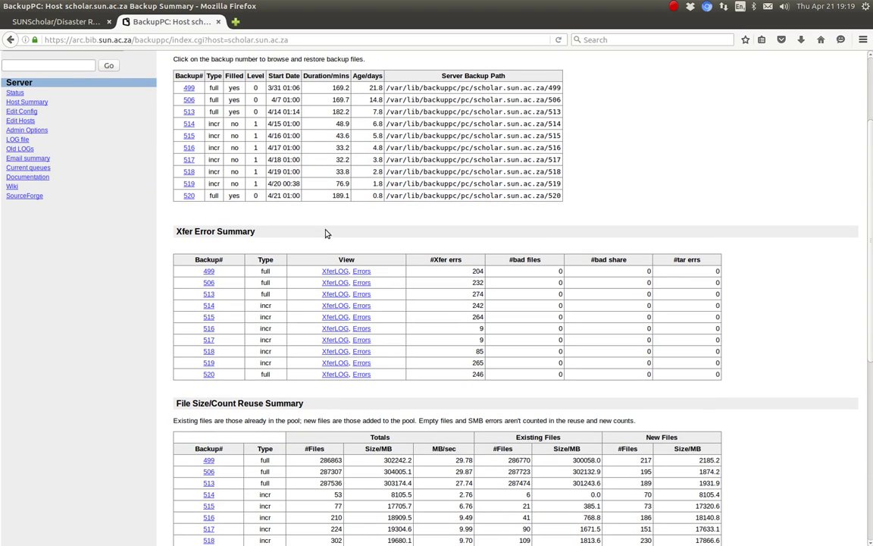
# - Browse backup 520 of scholar.sun.ac.za, looking over the files in its backup share and opening the home share
pyautogui.click(188, 195)
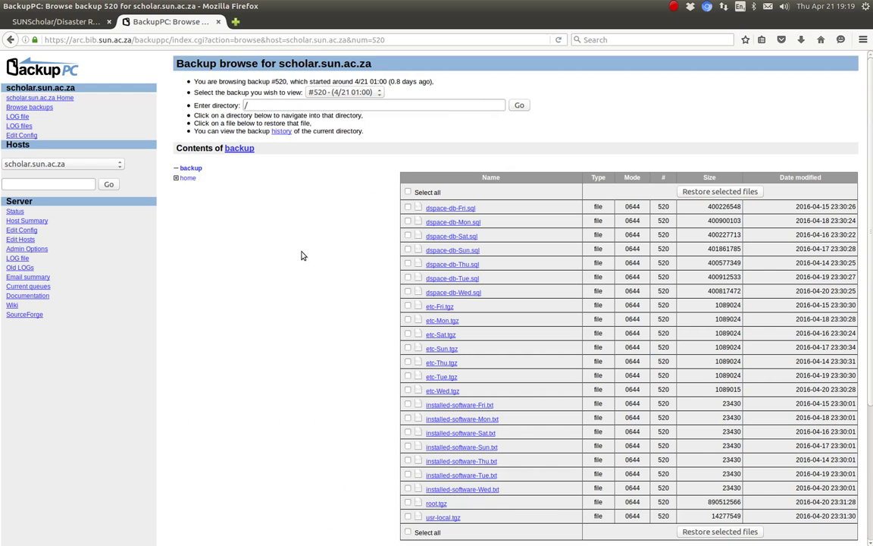
pyautogui.scroll(-2, 302, 251)
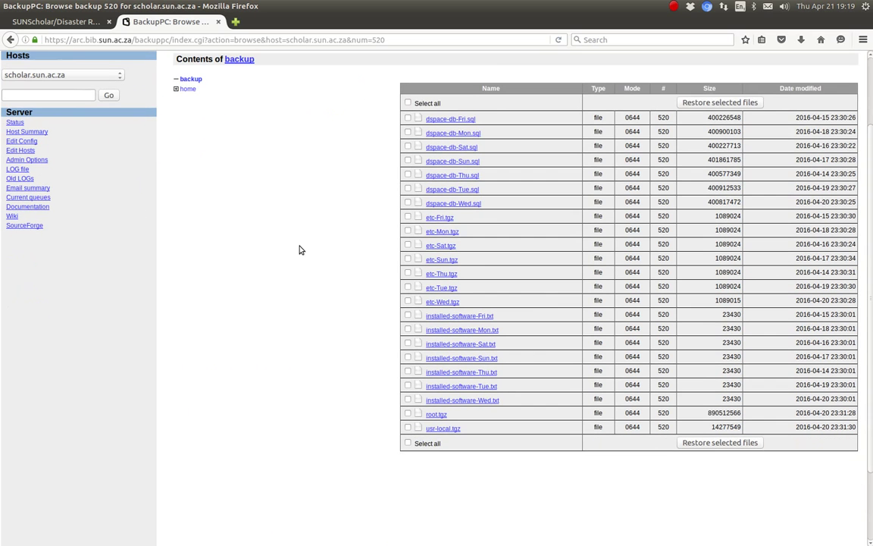
pyautogui.click(185, 89)
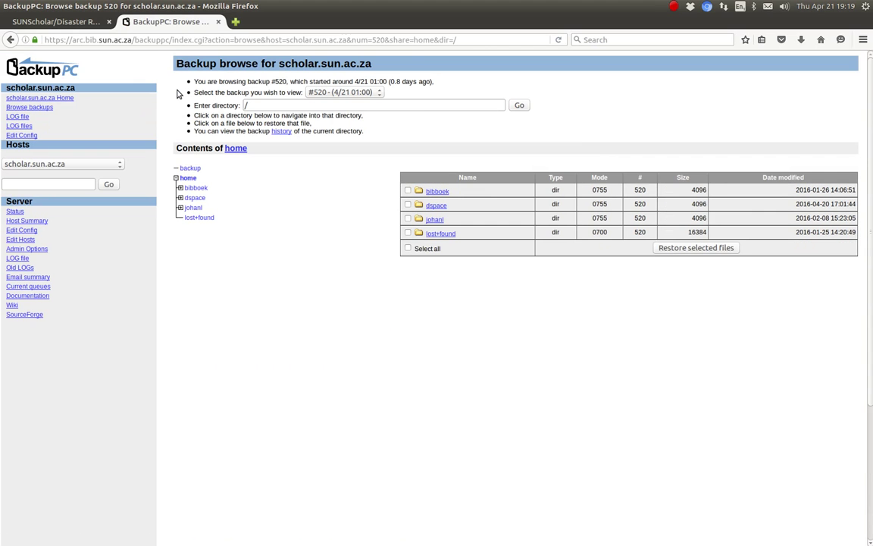
# - Open the dspace directory in the home share of the backup and examine its files and folders down to webapps
pyautogui.click(181, 200)
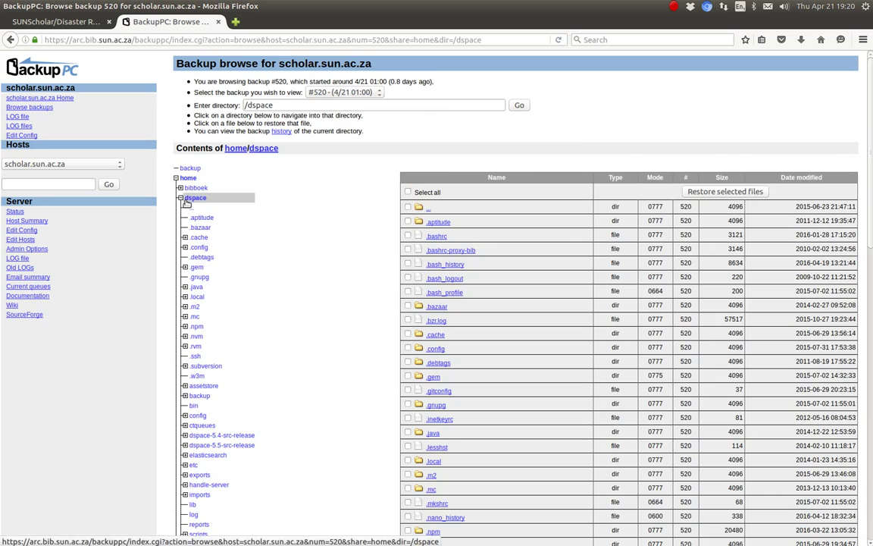
pyautogui.scroll(-5, 295, 219)
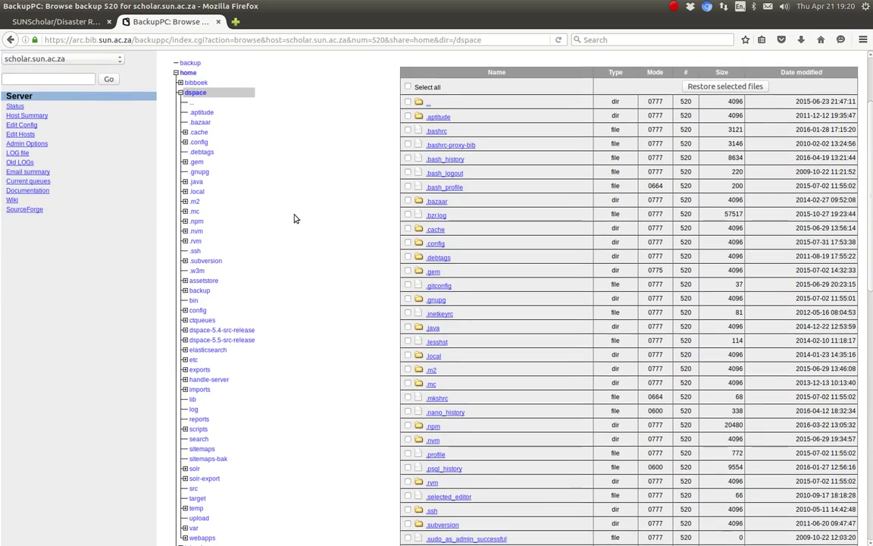
pyautogui.scroll(-6, 296, 219)
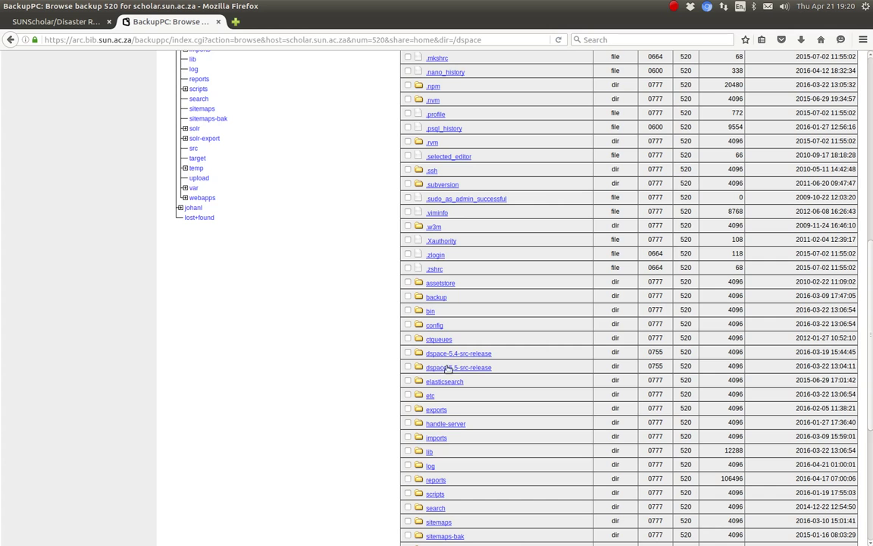
pyautogui.scroll(-3, 485, 123)
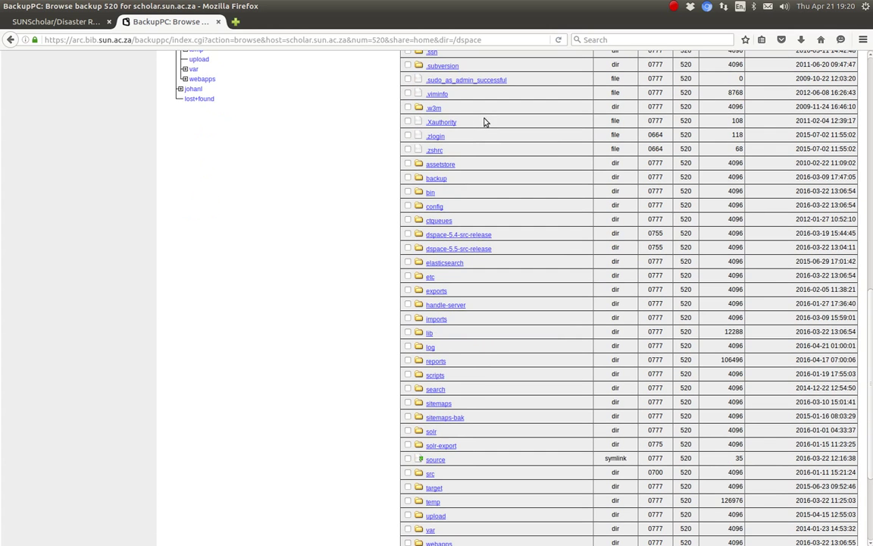
pyautogui.scroll(-4, 557, 144)
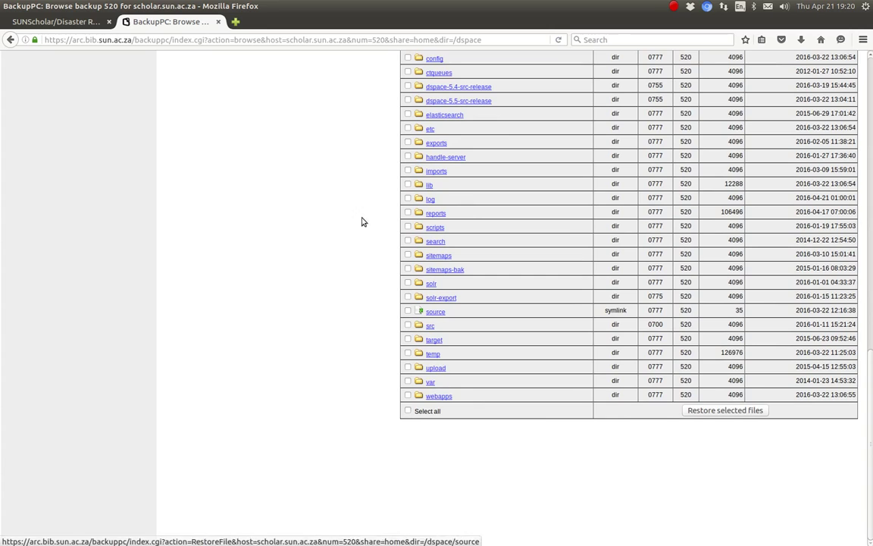
pyautogui.scroll(13, 306, 209)
pyautogui.scroll(5, 307, 209)
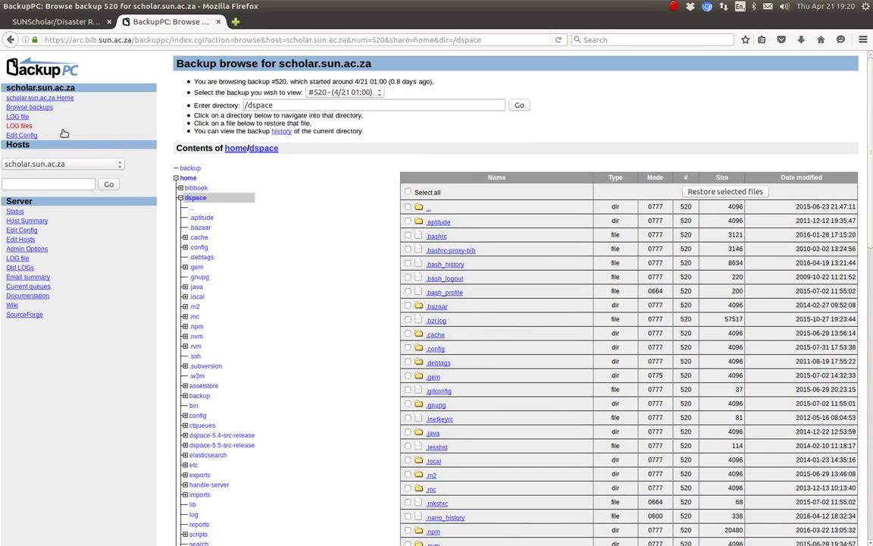
# - Return to the BackupPC server status page and close the BackupPC tab
pyautogui.click(15, 211)
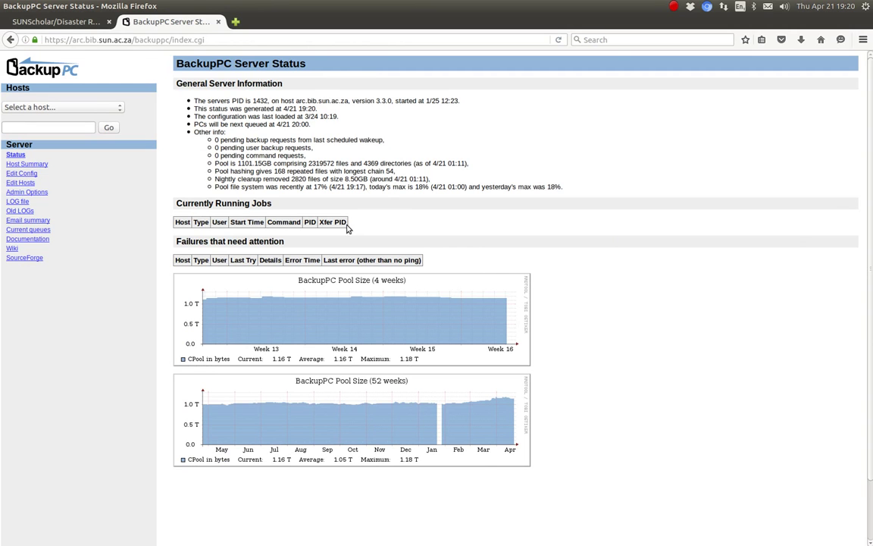
pyautogui.click(218, 22)
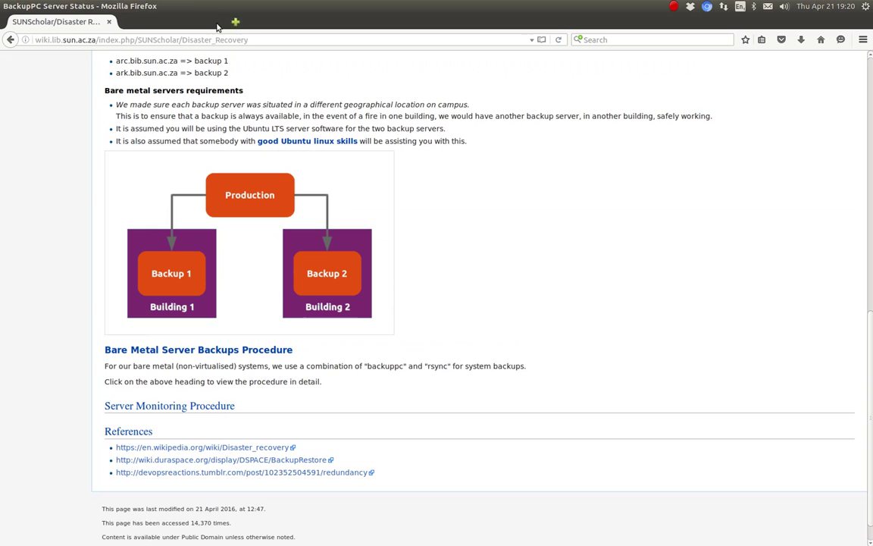
# - Review the Disaster Recovery page from its start and open the detailed Bare Metal Server Backups Procedure page
pyautogui.scroll(15, 654, 272)
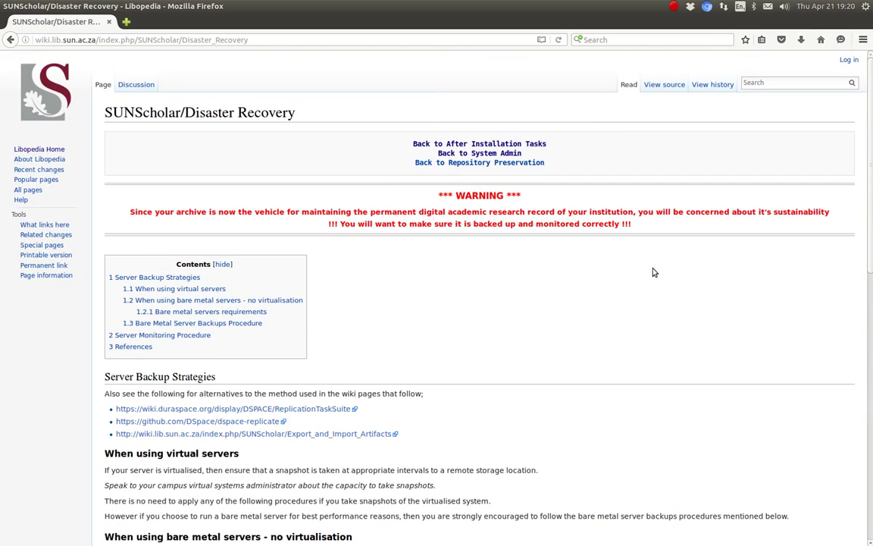
pyautogui.scroll(-10, 654, 272)
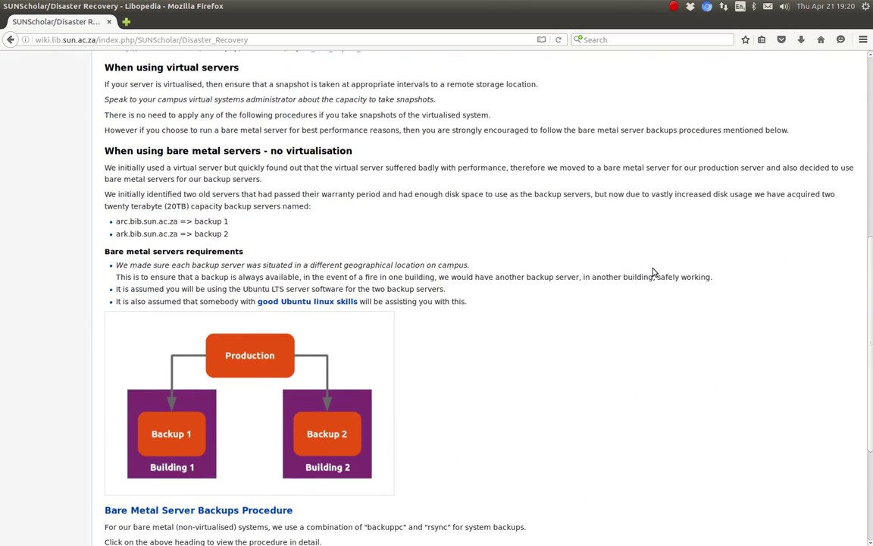
pyautogui.scroll(-3, 654, 272)
pyautogui.scroll(-1, 654, 272)
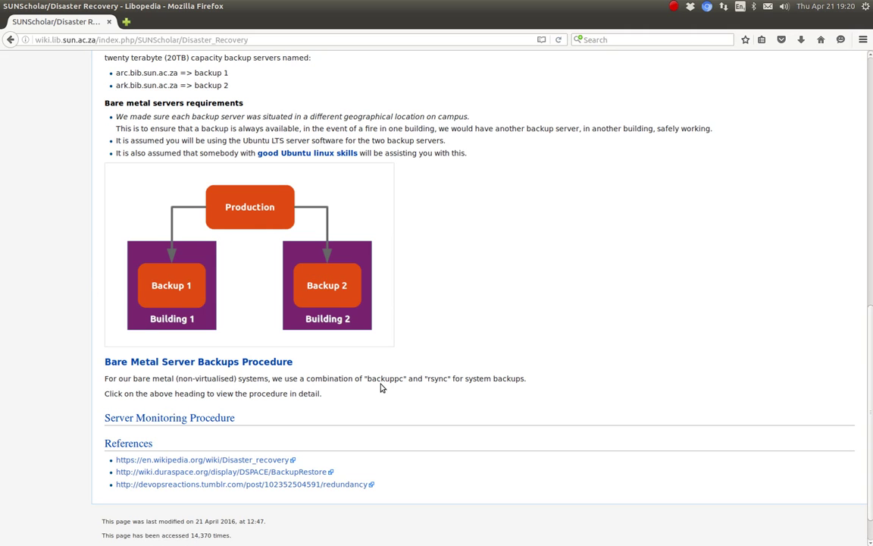
pyautogui.scroll(-1, 648, 292)
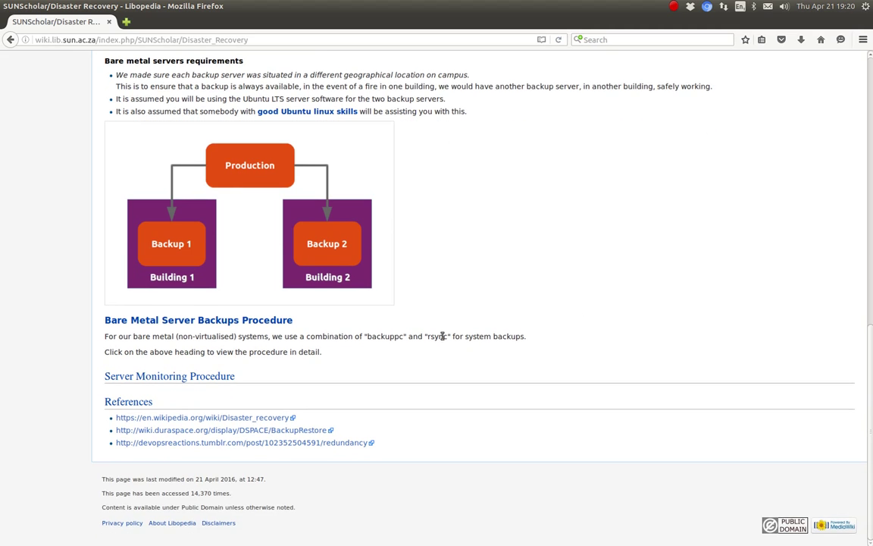
pyautogui.click(244, 321)
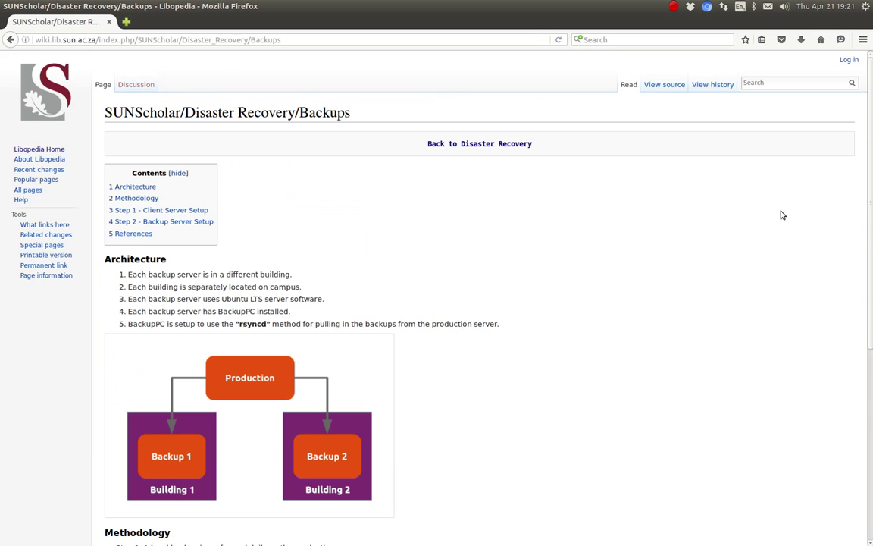
# - Review the architecture and methodology on the Backups page and open Step 1 - Client Server Setup
pyautogui.scroll(-8, 782, 215)
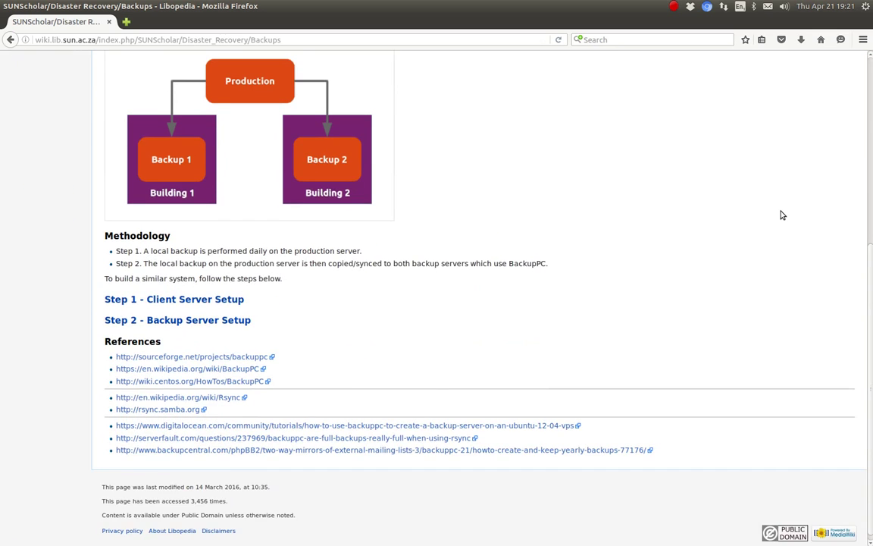
pyautogui.scroll(5, 782, 215)
pyautogui.scroll(2, 782, 215)
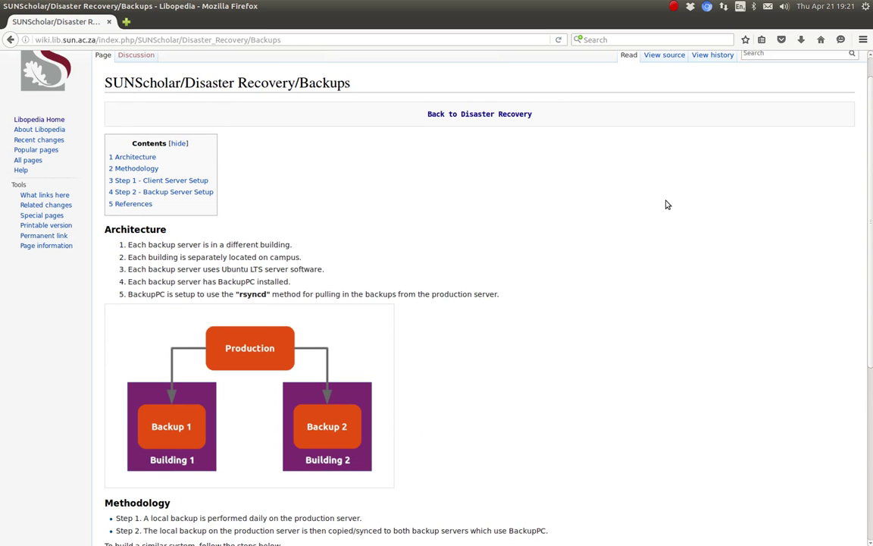
pyautogui.scroll(-4, 665, 205)
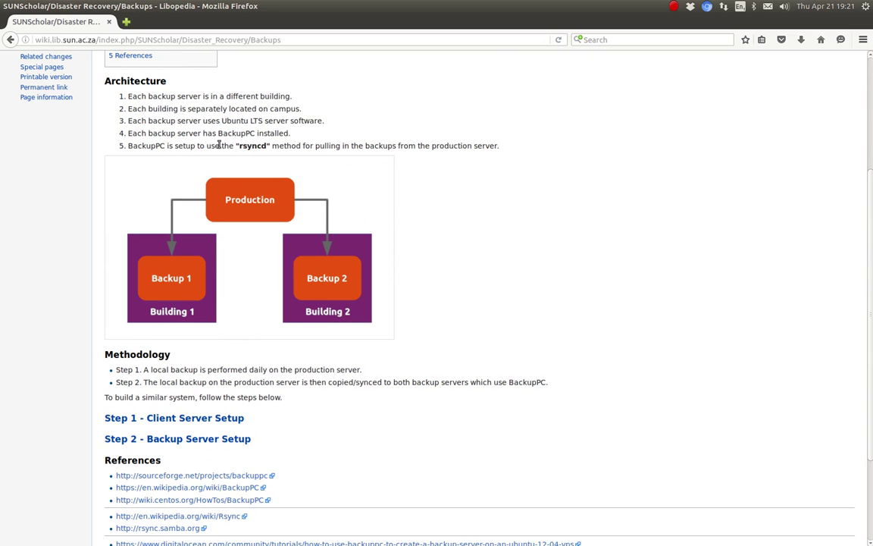
pyautogui.moveTo(239, 146); pyautogui.dragTo(254, 146)
pyautogui.scroll(-3, 556, 195)
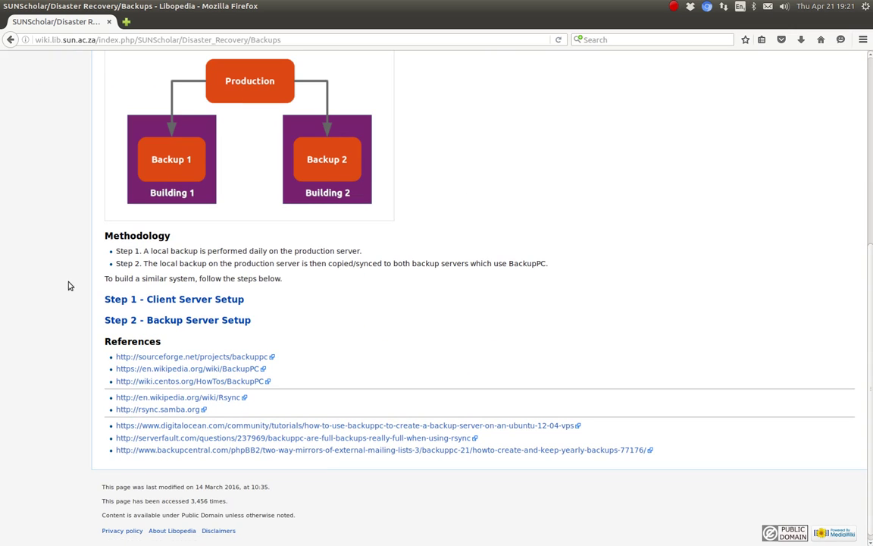
pyautogui.click(182, 302)
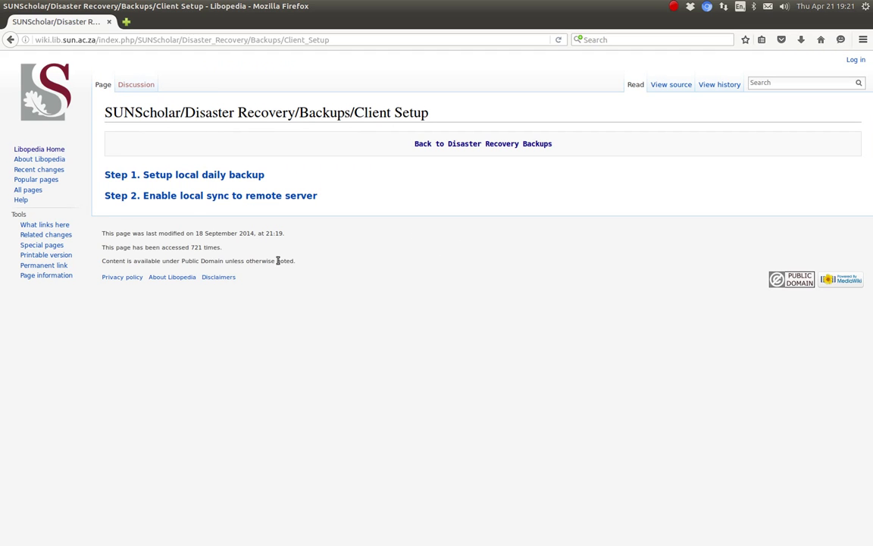
# - Open the local daily backup setup instructions and look through the sample local backup script
pyautogui.click(171, 179)
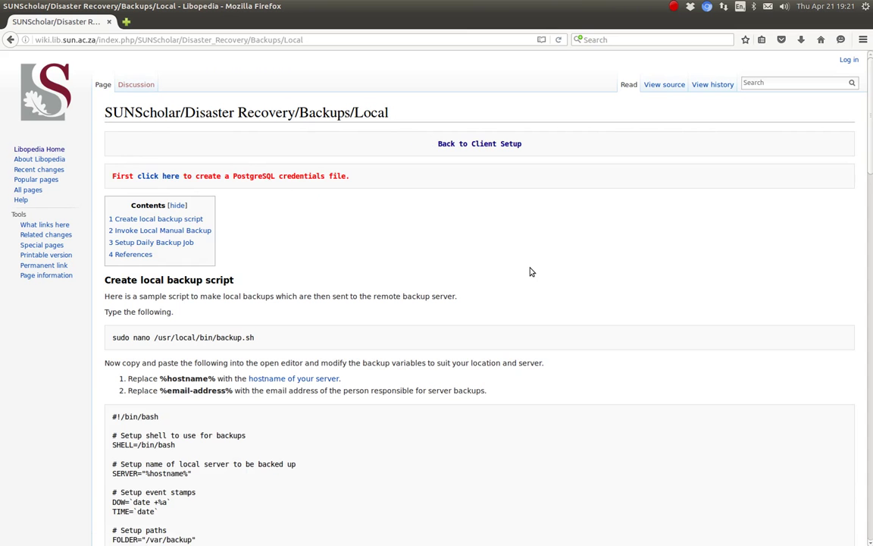
pyautogui.scroll(-5, 530, 272)
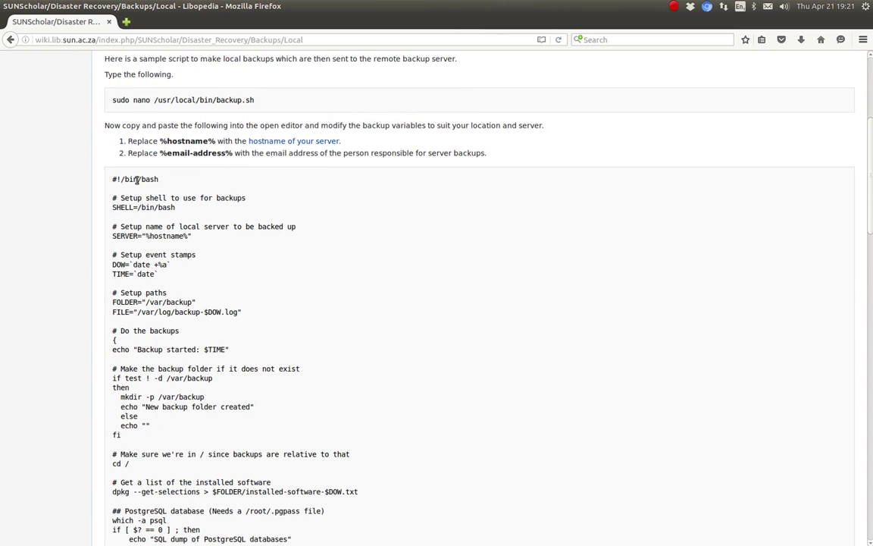
pyautogui.scroll(-12, 294, 250)
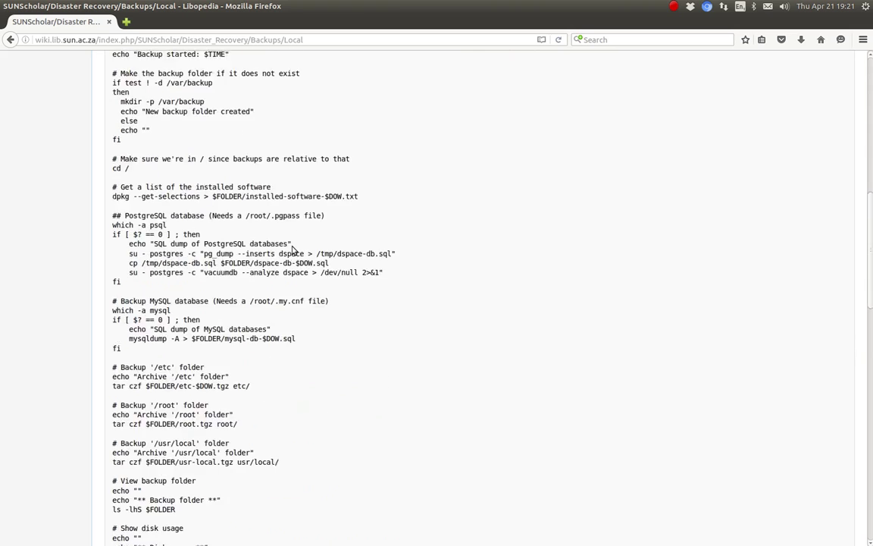
pyautogui.scroll(8, 294, 250)
pyautogui.scroll(10, 294, 250)
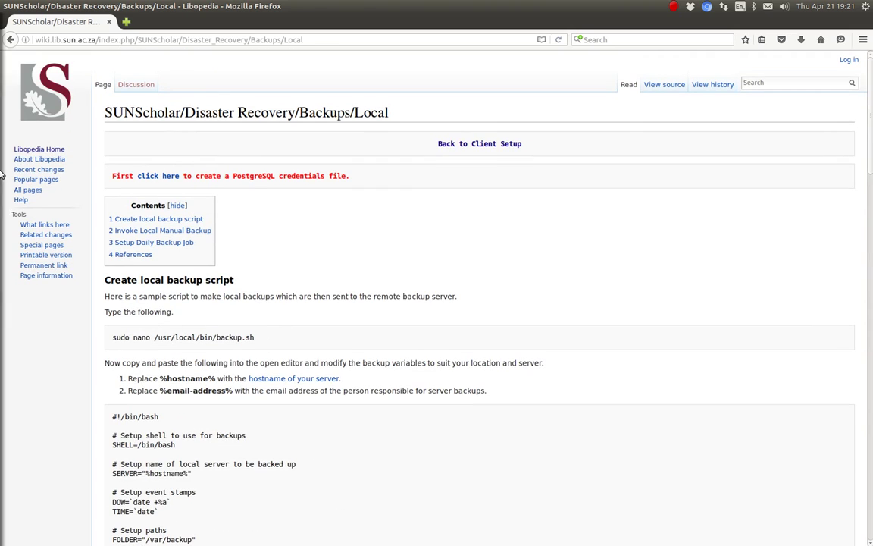
# - Open a terminal window and move it fully into view over the wiki page
pyautogui.moveTo(3, 169)
pyautogui.click(17, 155)
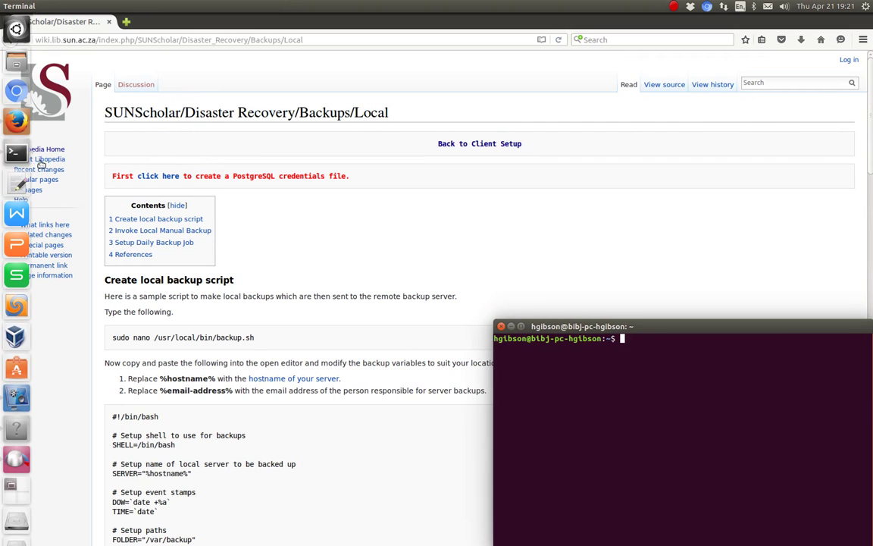
pyautogui.moveTo(560, 324); pyautogui.dragTo(480, 105)
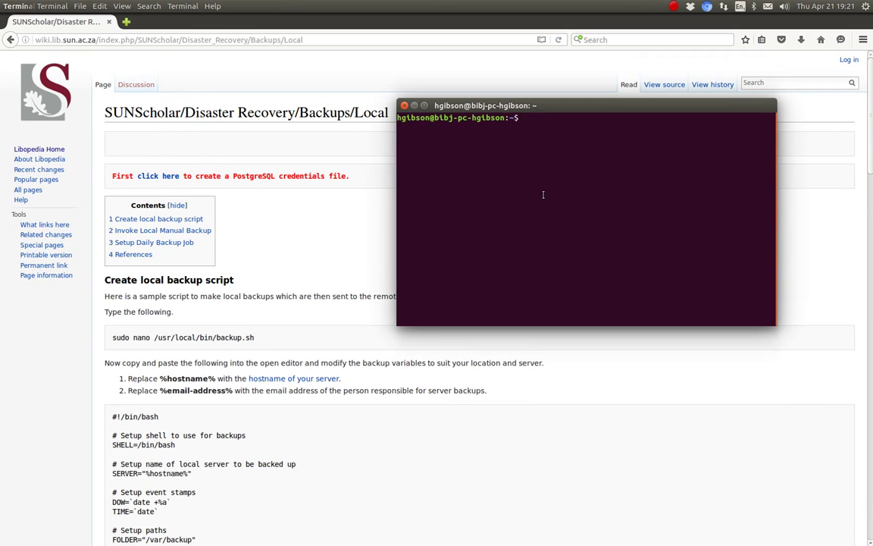
# - Connect over SSH to repository.sun.ac.za as dspace, entering the account password
pyautogui.write('ssh')
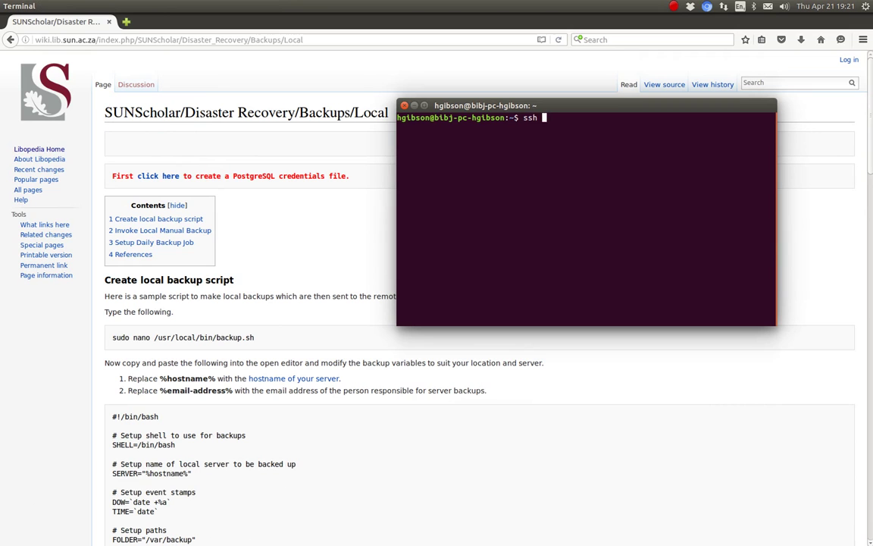
pyautogui.write(' repository.sun.ac.za')
pyautogui.press('Left')
pyautogui.press('Left')
pyautogui.press('Left')
pyautogui.press('Left')
pyautogui.press('Left')
pyautogui.press('Left')
pyautogui.press('Left')
pyautogui.press('Left')
pyautogui.press('Left')
pyautogui.press('Left')
pyautogui.press('Left')
pyautogui.press('Left')
pyautogui.press('Left')
pyautogui.press('Left')
pyautogui.press('Left')
pyautogui.press('Left')
pyautogui.write('ds')
pyautogui.write('e@')
pyautogui.press('Return')
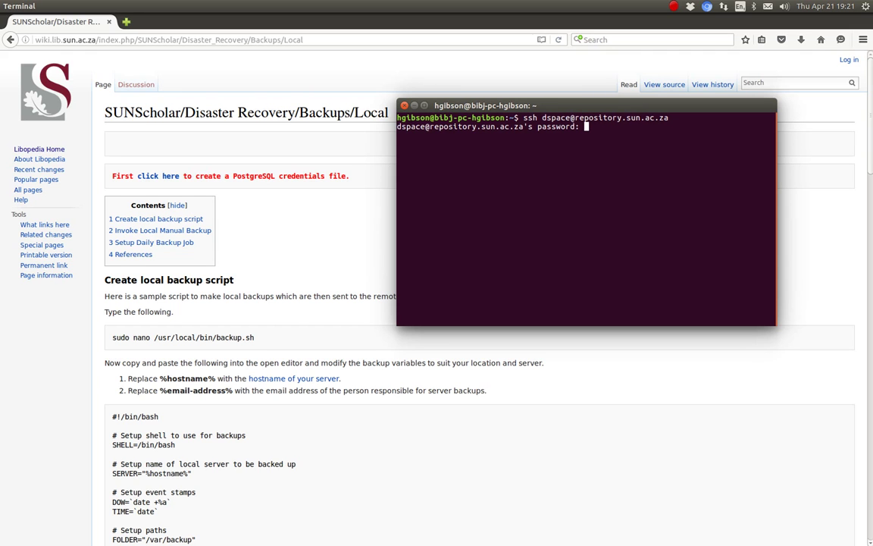
pyautogui.press('Return')
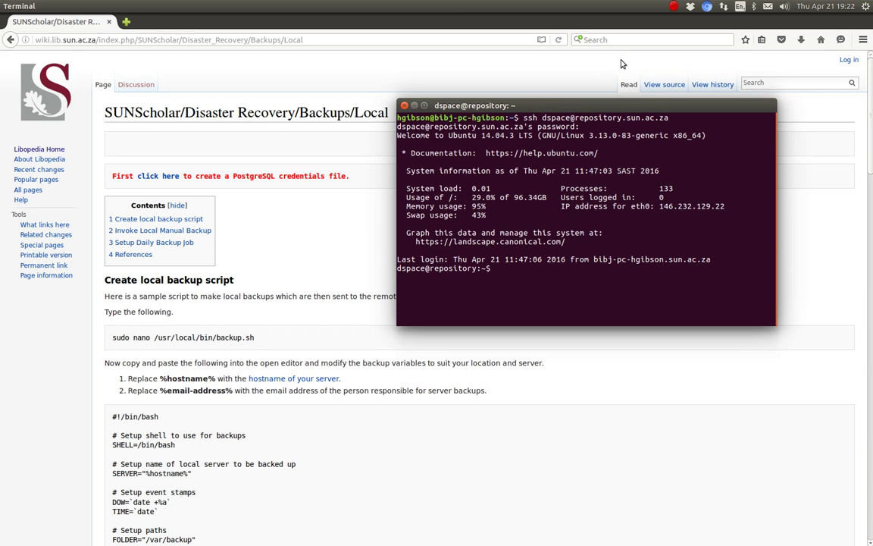
# - Set the terminal window to stay always on top and return to the wiki page
pyautogui.rightClick(634, 111)
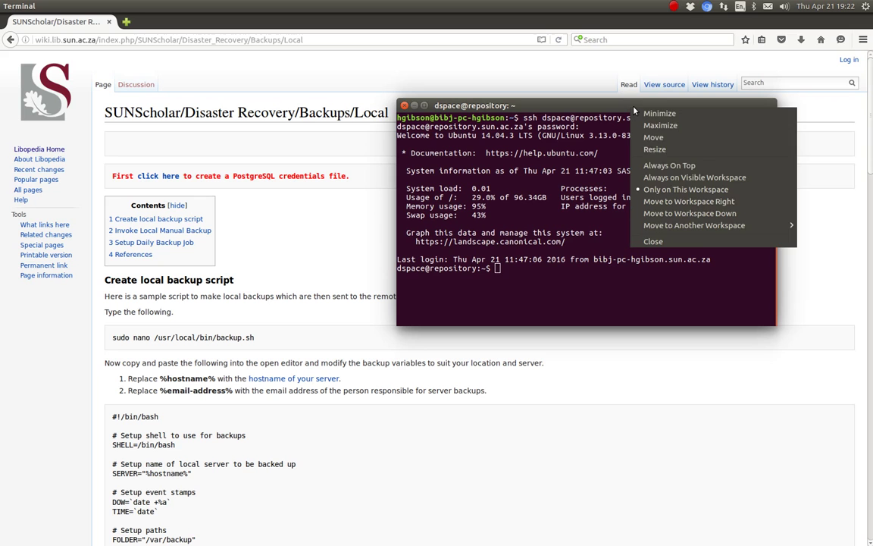
pyautogui.click(669, 165)
pyautogui.click(117, 345)
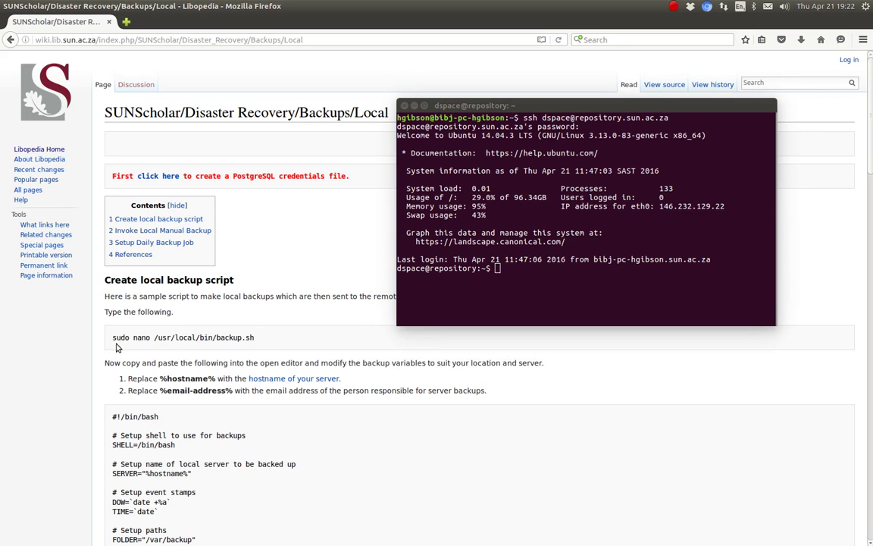
# - Copy the command sudo nano /usr/local/bin/backup.sh from the wiki page and run it in the terminal, entering the sudo password
pyautogui.tripleClick(117, 341)
pyautogui.rightClick(227, 340)
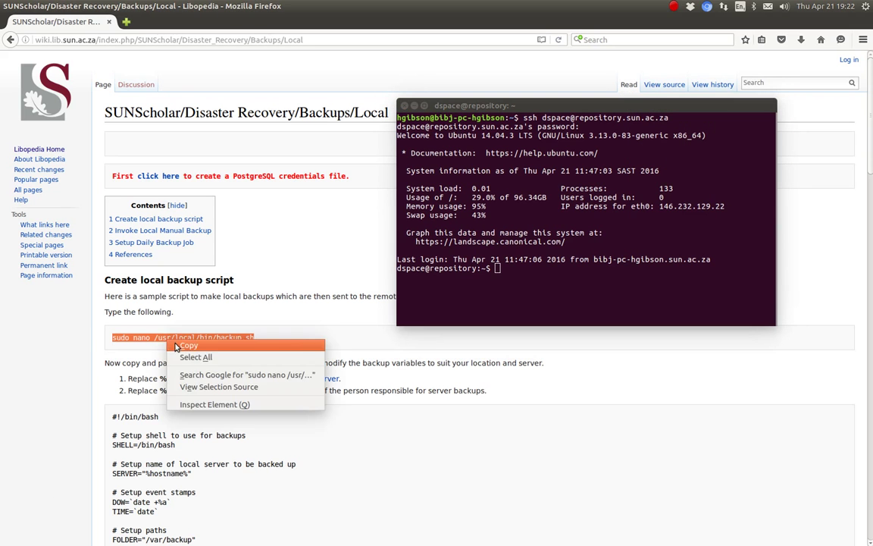
pyautogui.click(243, 347)
pyautogui.click(483, 206)
pyautogui.rightClick(483, 205)
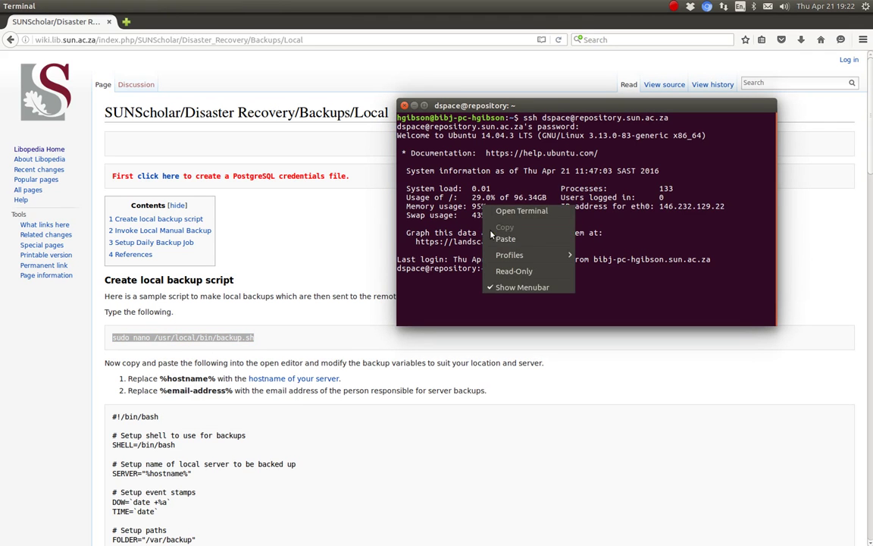
pyautogui.click(587, 237)
pyautogui.press('Return')
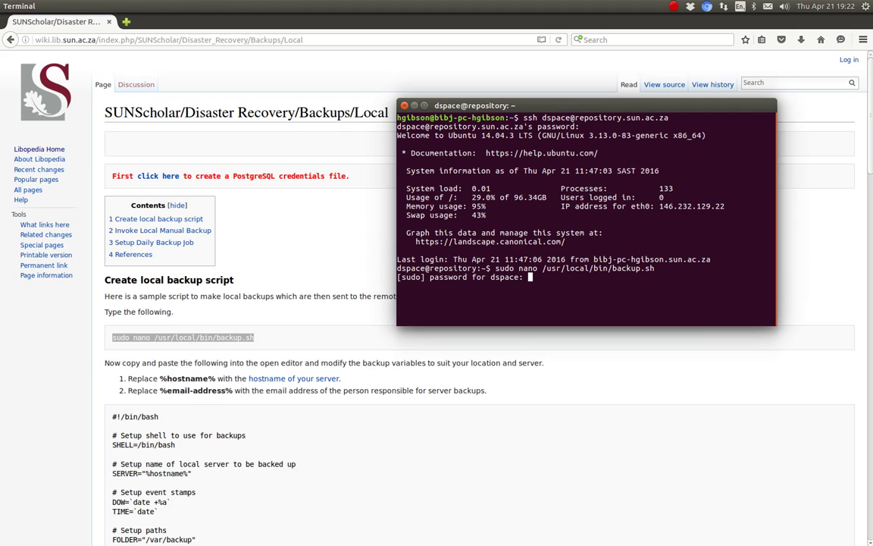
pyautogui.press('Return')
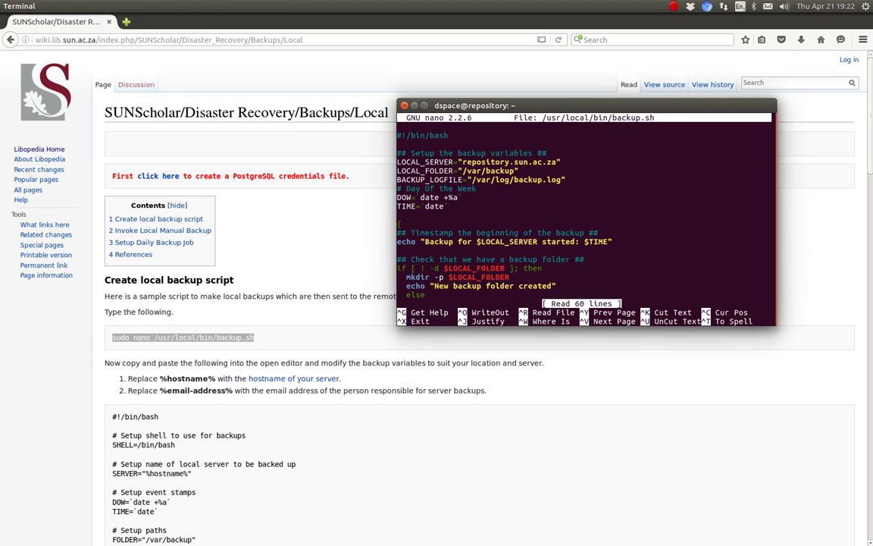
# - Place the terminal beside the wiki's sample script and stretch it to nearly the full screen height
pyautogui.click(402, 371)
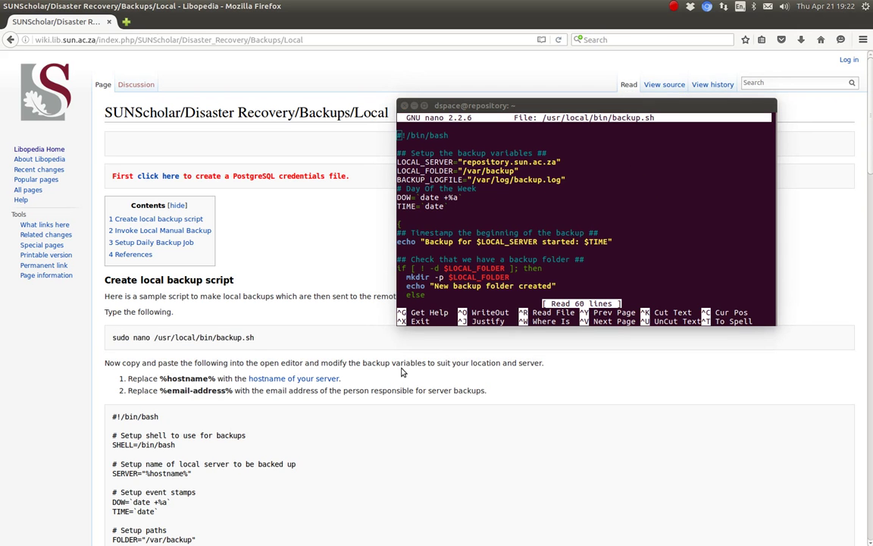
pyautogui.scroll(-5, 402, 371)
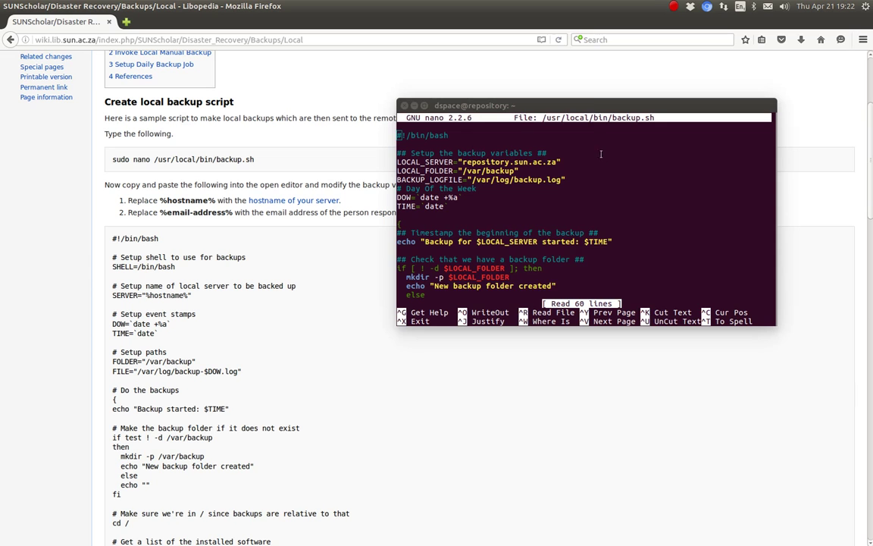
pyautogui.moveTo(593, 105); pyautogui.dragTo(683, 25)
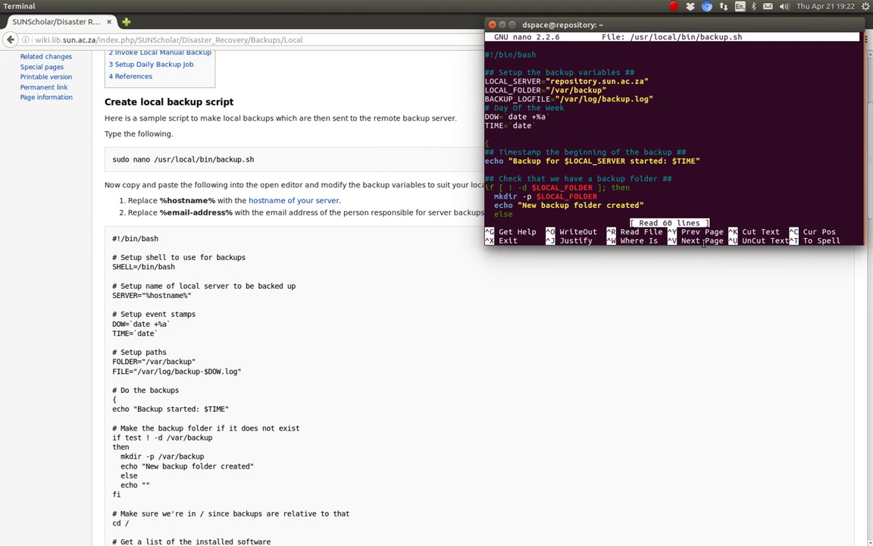
pyautogui.moveTo(704, 246); pyautogui.dragTo(735, 530)
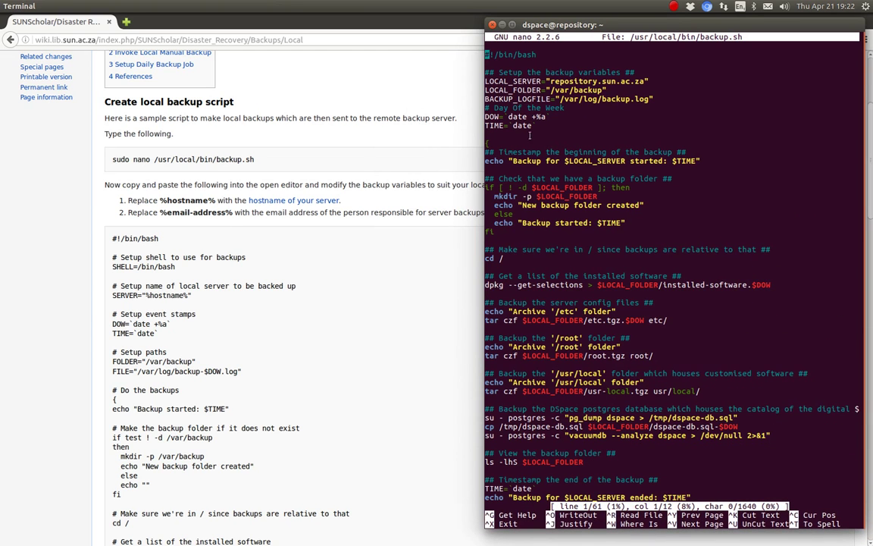
# - Compare the server, folder and log file variables in the server's backup.sh with the setup section of the sample script
pyautogui.click(178, 261)
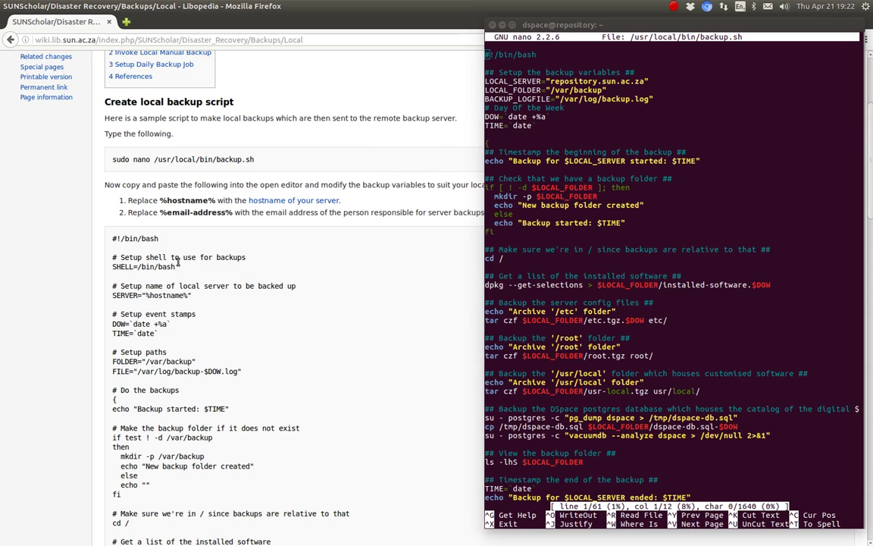
pyautogui.scroll(-2, 178, 261)
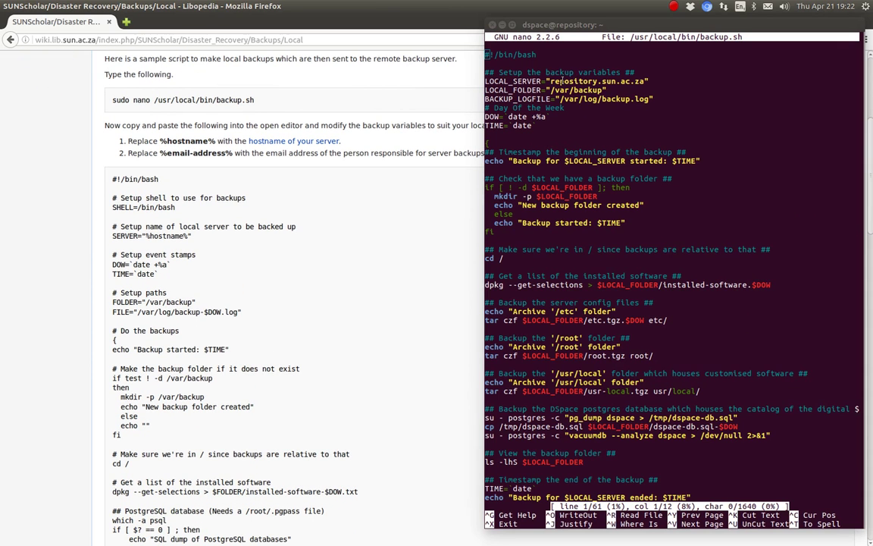
pyautogui.click(562, 83)
pyautogui.press('Down')
pyautogui.press('Down')
pyautogui.press('Down')
pyautogui.press('Down')
pyautogui.press('Down')
pyautogui.press('Down')
pyautogui.press('Down')
pyautogui.press('Down')
pyautogui.press('Down')
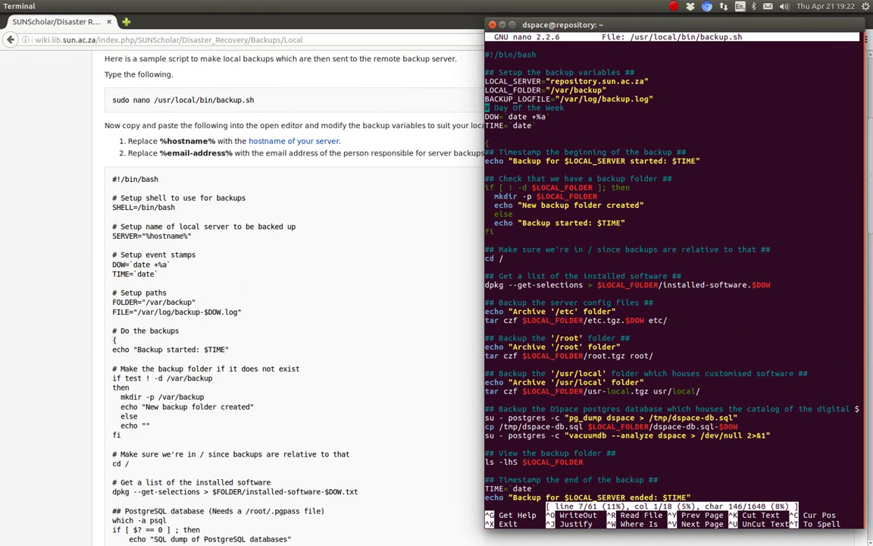
# - Examine the rest of the wiki's sample script and highlight the %email-address% placeholder in its mail command
pyautogui.click(144, 216)
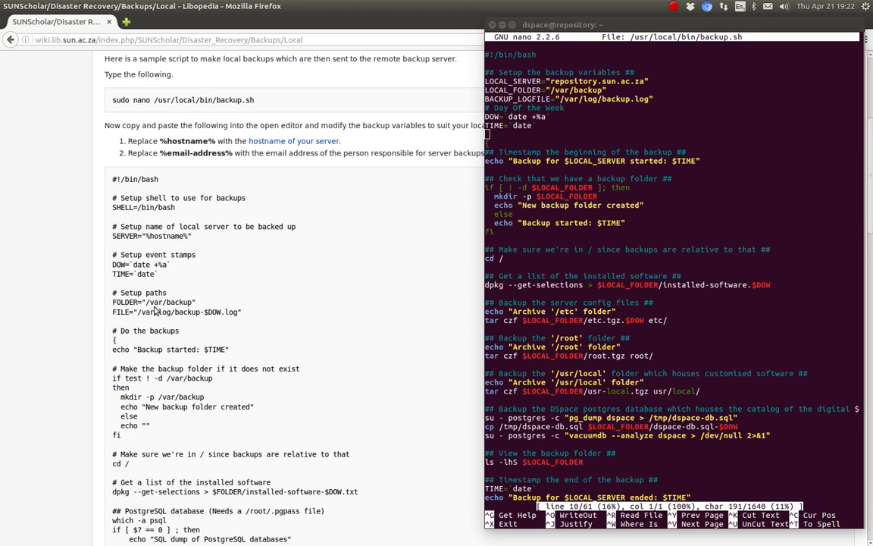
pyautogui.scroll(-4, 144, 278)
pyautogui.scroll(-9, 155, 306)
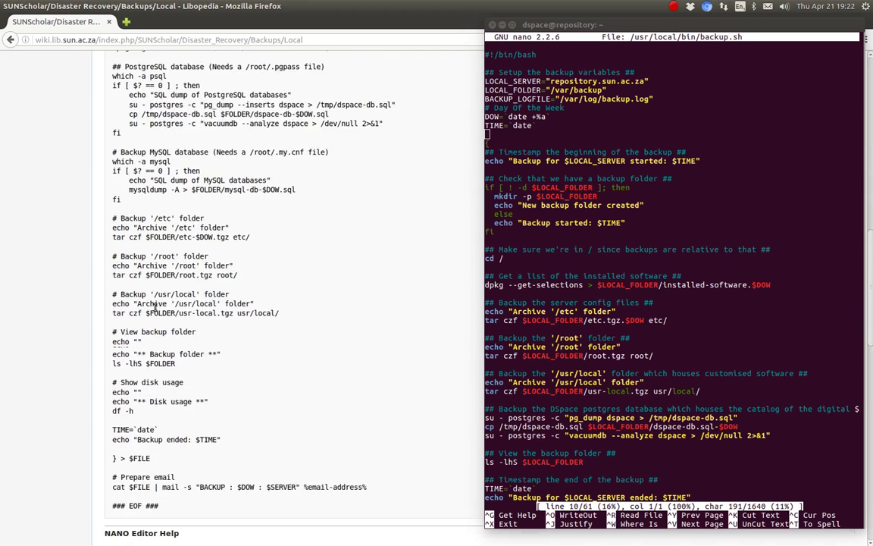
pyautogui.moveTo(304, 393); pyautogui.dragTo(369, 396)
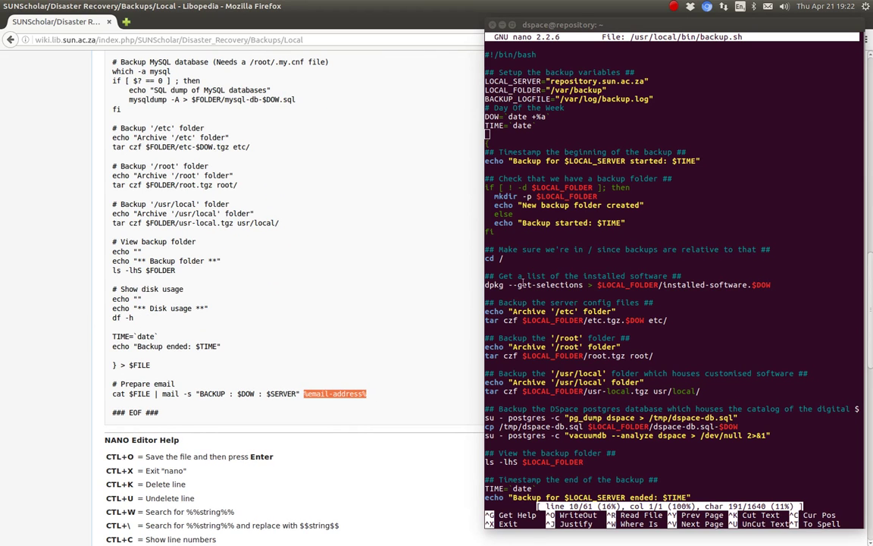
# - Read through backup.sh in nano from the LOCAL_SERVER variable down to the command that emails the log file
pyautogui.hotkey('alt', 'Tab')
pyautogui.press('Up')
pyautogui.press('Up')
pyautogui.press('Up')
pyautogui.press('Up')
pyautogui.press('Up')
pyautogui.press('Up')
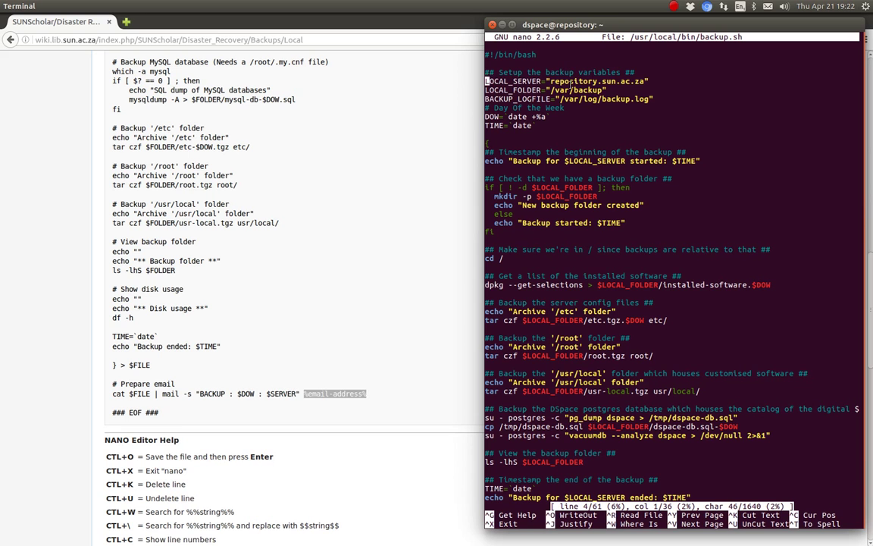
pyautogui.press('Down')
pyautogui.press('Down')
pyautogui.press('Down')
pyautogui.press('Down')
pyautogui.press('Down')
pyautogui.press('Down')
pyautogui.press('Down')
pyautogui.press('Down')
pyautogui.press('Down')
pyautogui.press('Down')
pyautogui.press('Down')
pyautogui.press('Down')
pyautogui.press('Down')
pyautogui.press('Down')
pyautogui.press('Down')
pyautogui.press('Down')
pyautogui.press('Down')
pyautogui.press('Down')
pyautogui.press('Down')
pyautogui.press('Down')
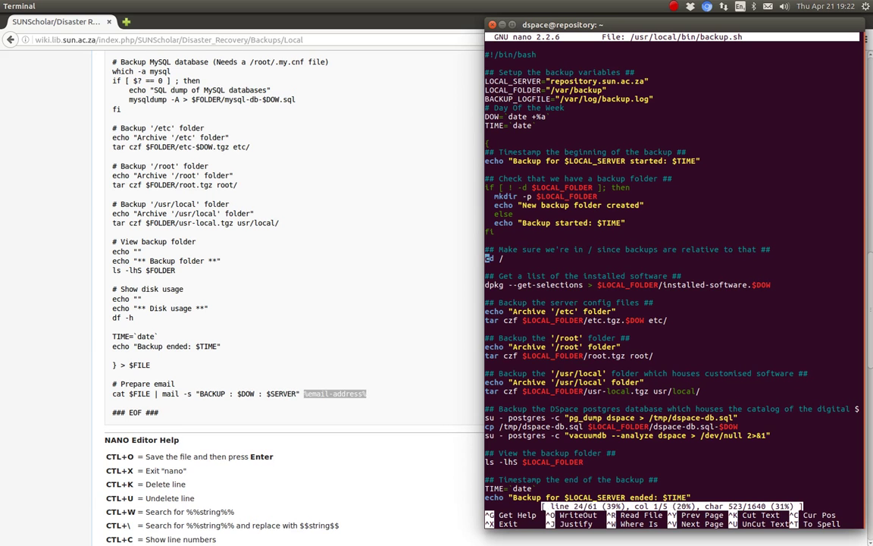
pyautogui.press('Down')
pyautogui.press('Down')
pyautogui.press('Down')
pyautogui.press('Down')
pyautogui.press('Down')
pyautogui.press('Down')
pyautogui.press('Down')
pyautogui.press('Down')
pyautogui.press('Down')
pyautogui.press('Down')
pyautogui.press('Down')
pyautogui.press('Down')
pyautogui.press('Down')
pyautogui.press('Down')
# - Go back up backup.sh to the opening timestamp and examine the lines through the backup folder check
pyautogui.press('Up')
pyautogui.press('Up')
pyautogui.press('Up')
pyautogui.press('Up')
pyautogui.press('Up')
pyautogui.press('Up')
pyautogui.press('Up')
pyautogui.press('Up')
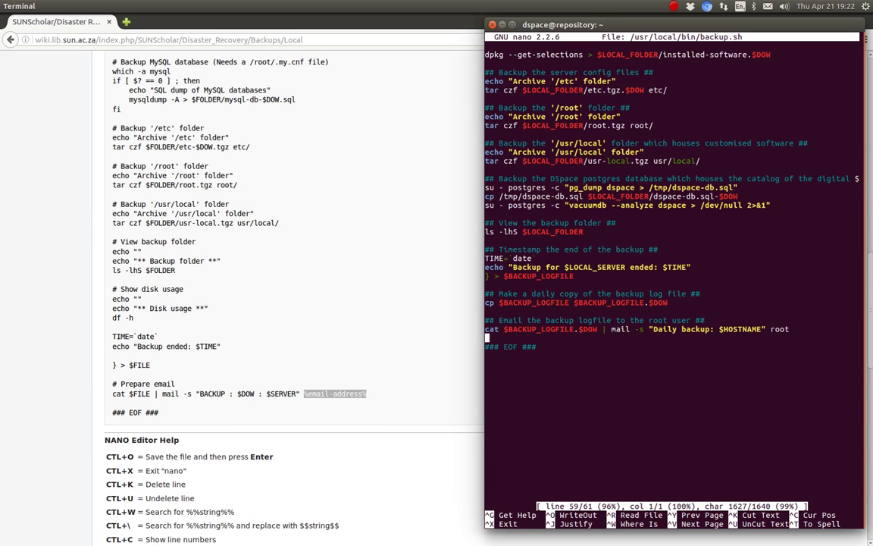
pyautogui.press('Up')
pyautogui.press('Up')
pyautogui.press('Up')
pyautogui.press('Up')
pyautogui.press('Up')
pyautogui.press('Up')
pyautogui.press('Up')
pyautogui.press('Up')
pyautogui.press('Up')
pyautogui.press('Up')
pyautogui.press('Up')
pyautogui.press('Up')
pyautogui.press('Up')
pyautogui.press('Up')
pyautogui.press('Up')
pyautogui.press('Up')
pyautogui.press('Up')
pyautogui.press('Up')
pyautogui.press('Up')
pyautogui.press('Up')
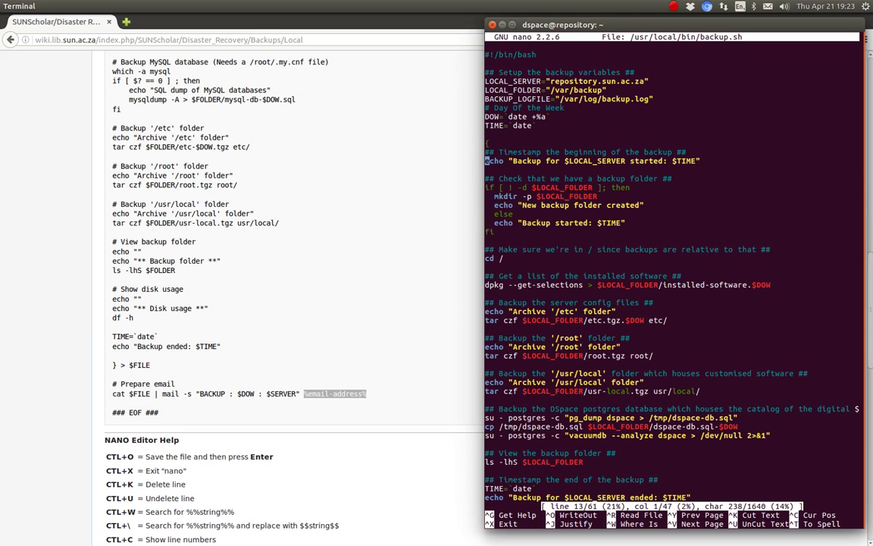
pyautogui.press('Down')
pyautogui.press('Down')
pyautogui.press('Down')
pyautogui.press('Down')
pyautogui.press('Down')
pyautogui.press('Down')
pyautogui.press('Down')
pyautogui.press('Down')
pyautogui.press('Down')
pyautogui.press('Down')
pyautogui.press('Down')
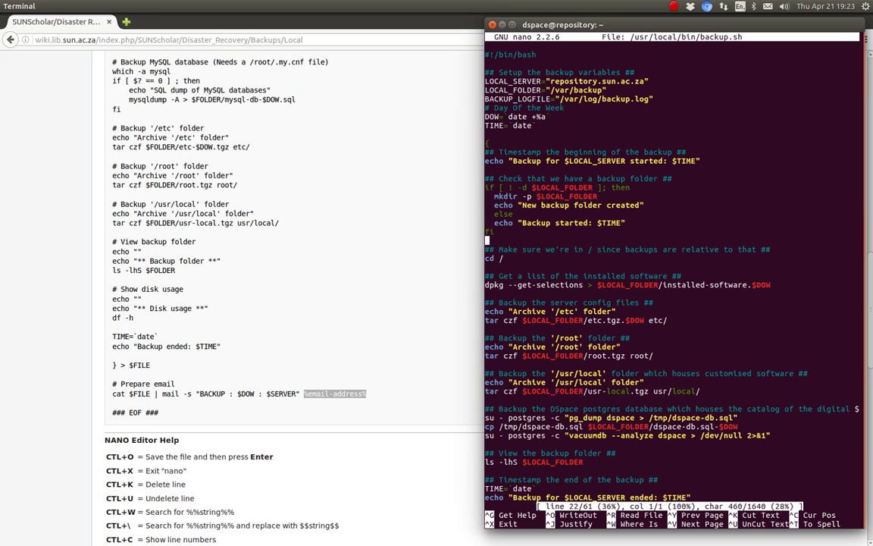
# - Read on through backup.sh from the change to / through the installed software list and the /etc, /root and /usr/local archive commands
pyautogui.press('Down')
pyautogui.press('Down')
pyautogui.press('Down')
pyautogui.press('Down')
pyautogui.press('Down')
pyautogui.press('Down')
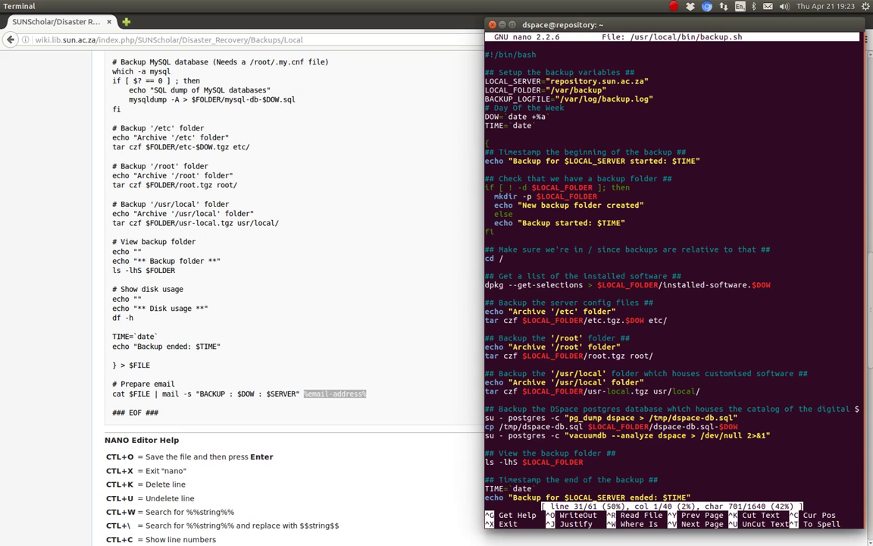
pyautogui.press('Down')
pyautogui.press('Down')
pyautogui.press('Down')
pyautogui.press('Down')
pyautogui.press('Down')
pyautogui.press('Down')
pyautogui.press('Down')
pyautogui.press('Down')
pyautogui.press('Down')
pyautogui.press('Down')
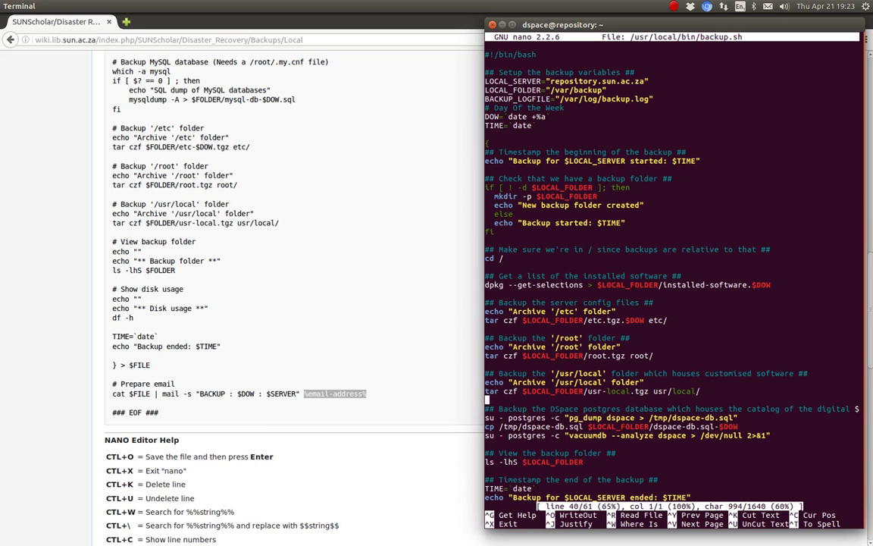
# - Examine the DSpace postgres database dump, the backup folder listing and the closing timestamp section of backup.sh
pyautogui.press('Down')
pyautogui.press('Down')
pyautogui.press('Down')
pyautogui.press('Down')
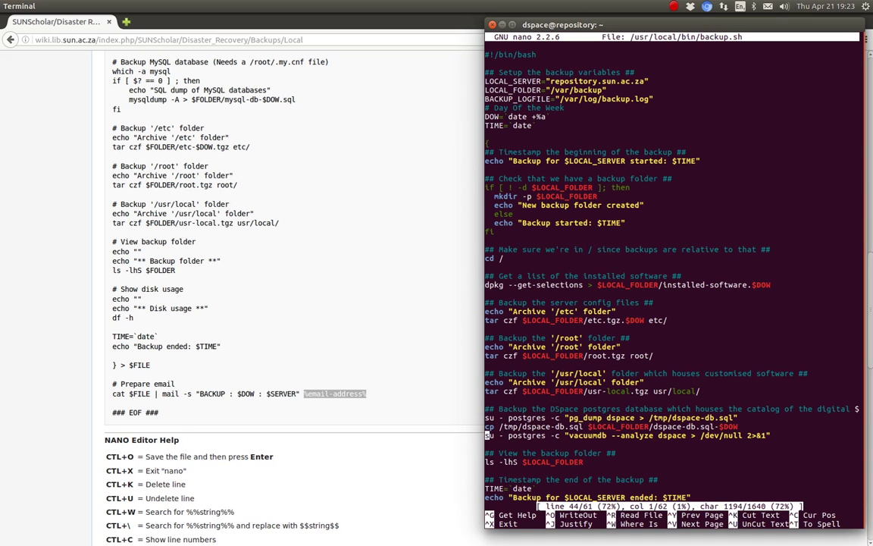
pyautogui.press('Down')
pyautogui.press('Down')
pyautogui.press('Down')
pyautogui.press('Down')
pyautogui.press('Down')
pyautogui.press('Down')
pyautogui.press('Down')
pyautogui.press('Down')
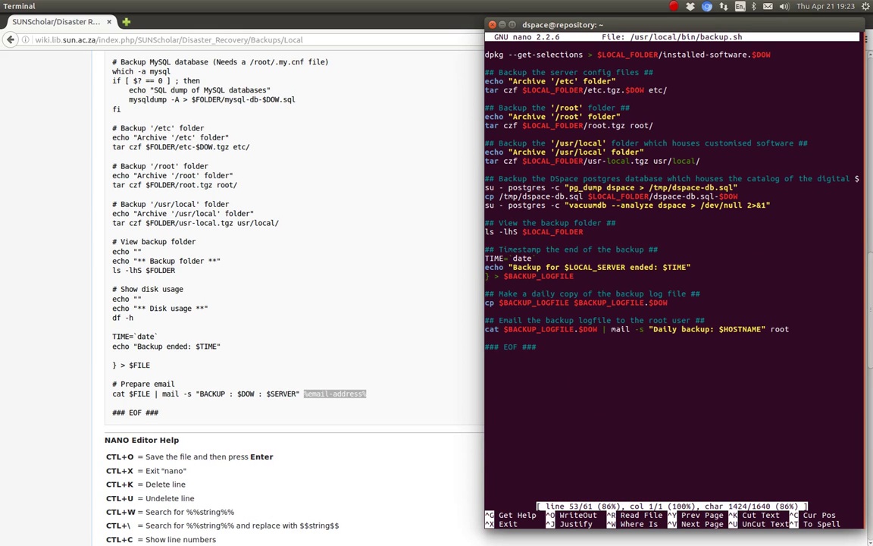
# - Examine the daily log file copy and the root recipient at the end of the mail command in backup.sh
pyautogui.press('Down')
pyautogui.press('Down')
pyautogui.press('Down')
pyautogui.press('Down')
pyautogui.press('Down')
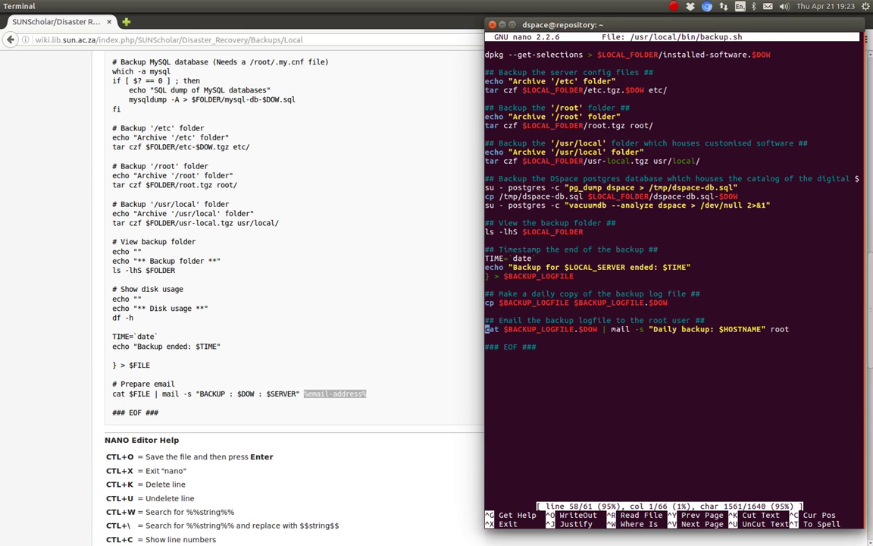
pyautogui.press('End')
pyautogui.press('Left')
pyautogui.press('Left')
pyautogui.press('Left')
pyautogui.press('Left')
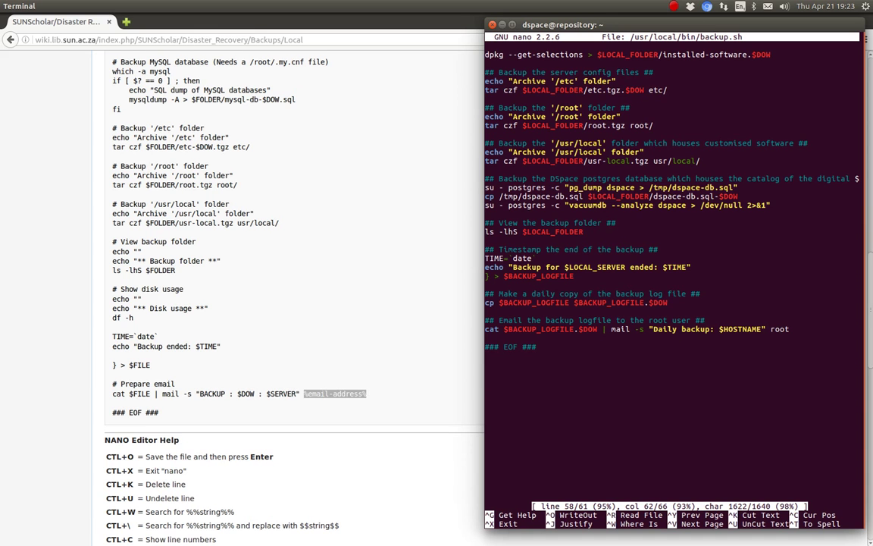
# - Go back up to the DOW variable in backup.sh and look over the setup section of the wiki's sample script
pyautogui.press('Up')
pyautogui.press('Up')
pyautogui.press('Up')
pyautogui.press('Up')
pyautogui.press('Up')
pyautogui.press('Up')
pyautogui.press('Up')
pyautogui.press('Up')
pyautogui.press('Up')
pyautogui.press('Up')
pyautogui.press('Up')
pyautogui.press('Up')
pyautogui.press('Up')
pyautogui.press('Up')
pyautogui.press('Up')
pyautogui.press('Up')
pyautogui.press('Up')
pyautogui.press('Up')
pyautogui.press('Up')
pyautogui.press('Up')
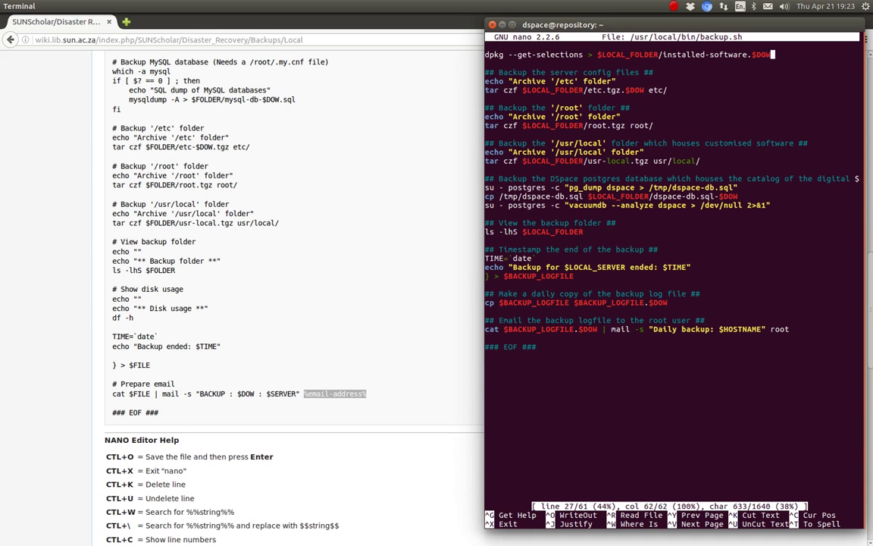
pyautogui.press('Up')
pyautogui.press('Up')
pyautogui.press('Up')
pyautogui.press('Up')
pyautogui.click(309, 322)
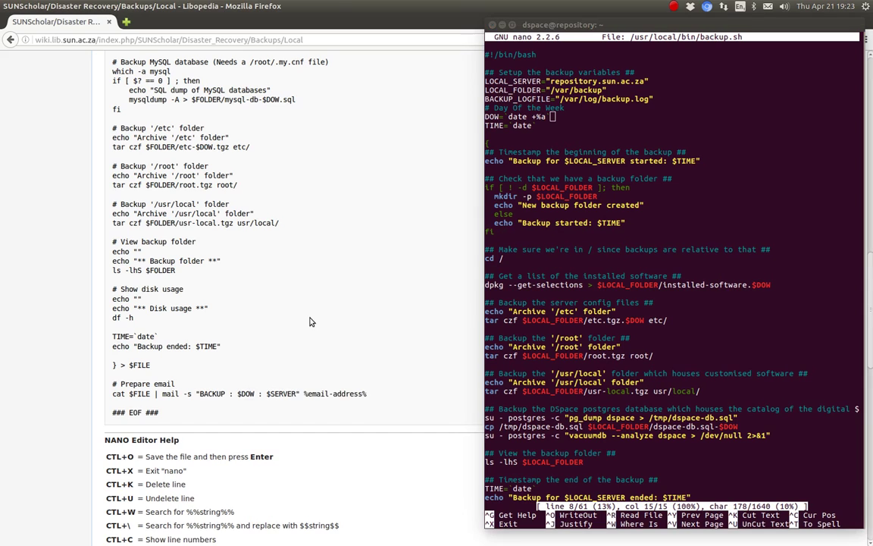
pyautogui.scroll(15, 309, 321)
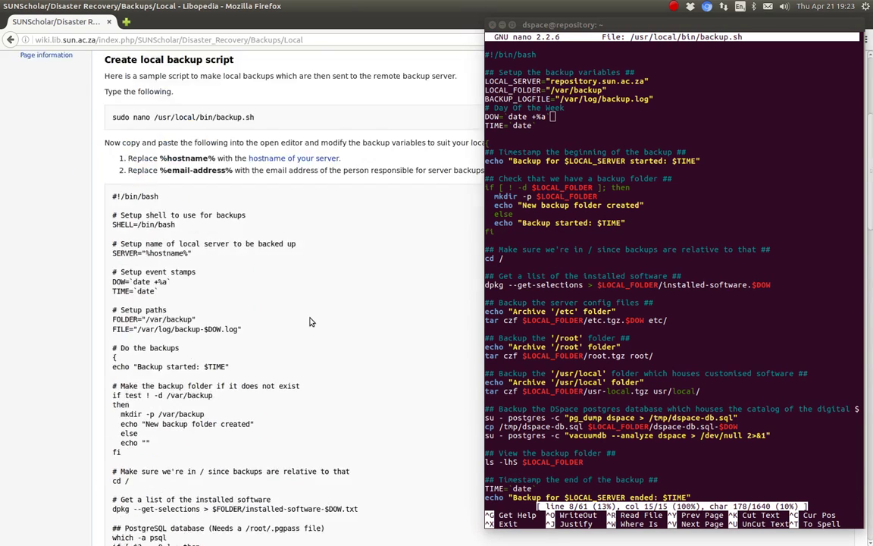
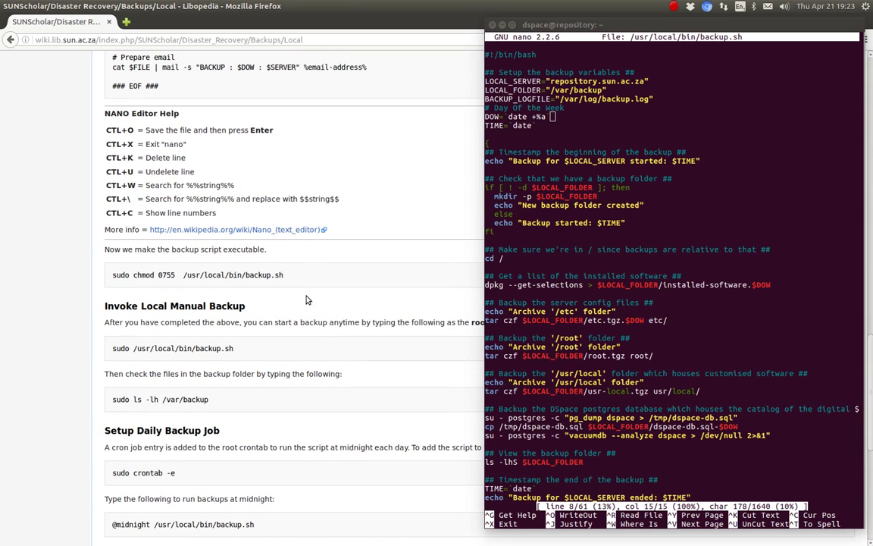
# - Exit backup.sh in nano and highlight the wiki's chmod 0755 and manual backup commands
pyautogui.click(547, 304)
pyautogui.hotkey('ctrl', 'x')
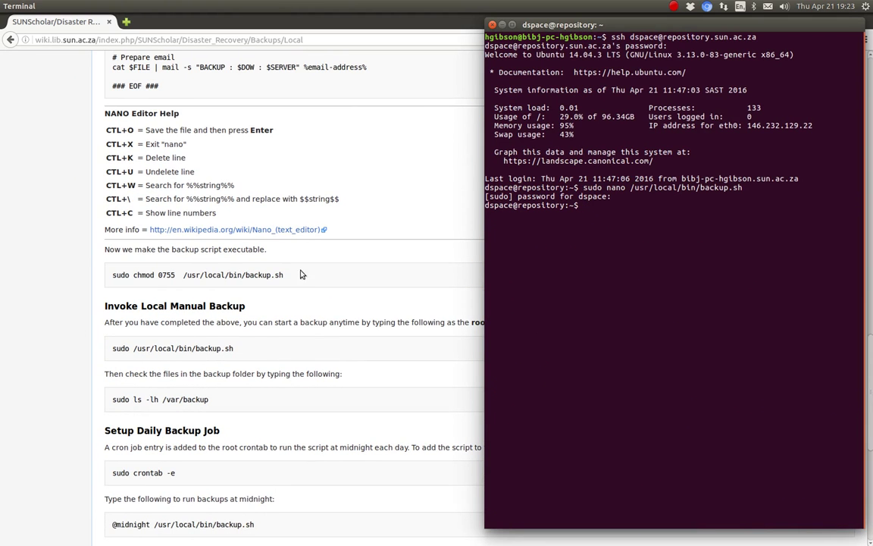
pyautogui.moveTo(284, 275); pyautogui.dragTo(114, 275)
pyautogui.moveTo(235, 349); pyautogui.dragTo(100, 352)
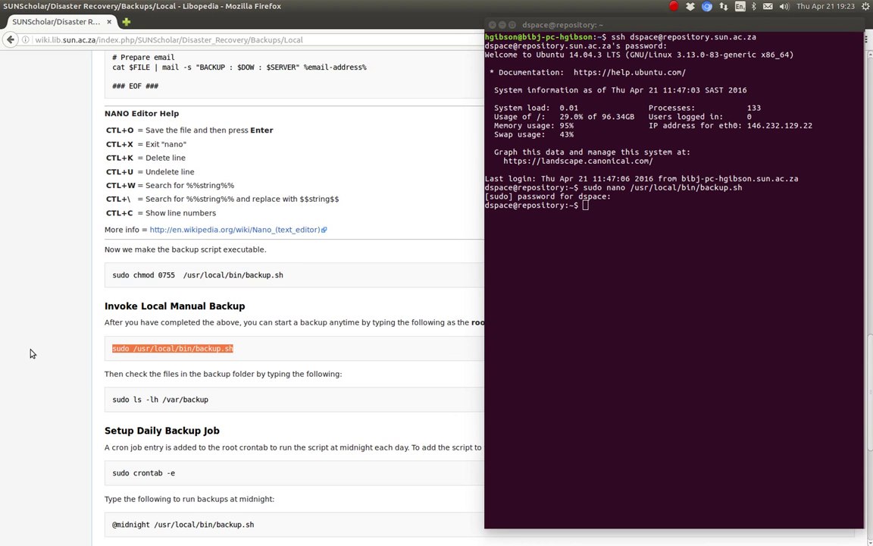
# - Copy the wiki's command sudo ls -lh /var/backup and run it on the repository server
pyautogui.moveTo(209, 400); pyautogui.dragTo(108, 399)
pyautogui.rightClick(140, 401)
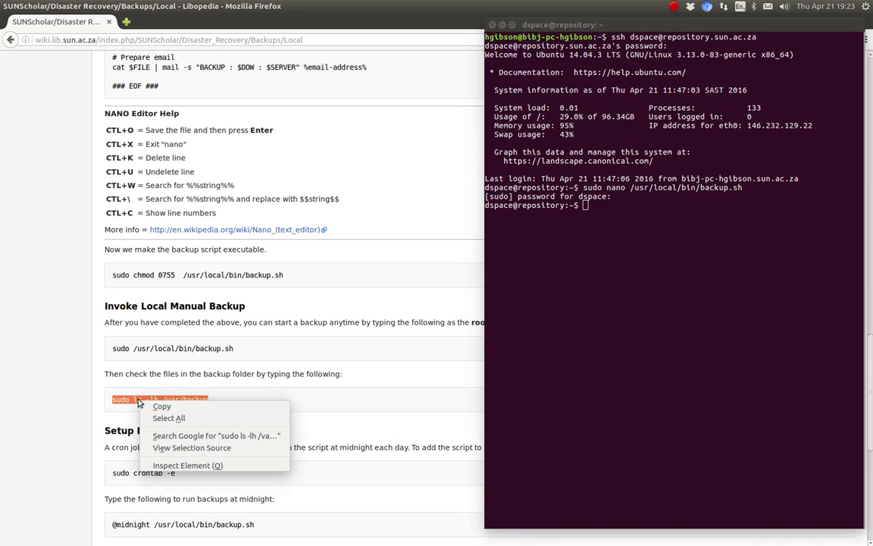
pyautogui.click(161, 406)
pyautogui.click(682, 227)
pyautogui.rightClick(687, 225)
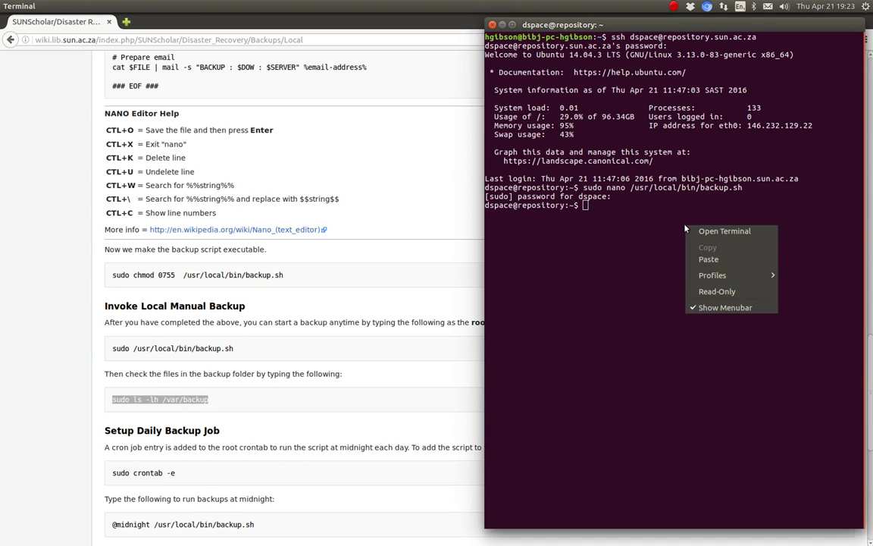
pyautogui.click(708, 258)
pyautogui.press('Return')
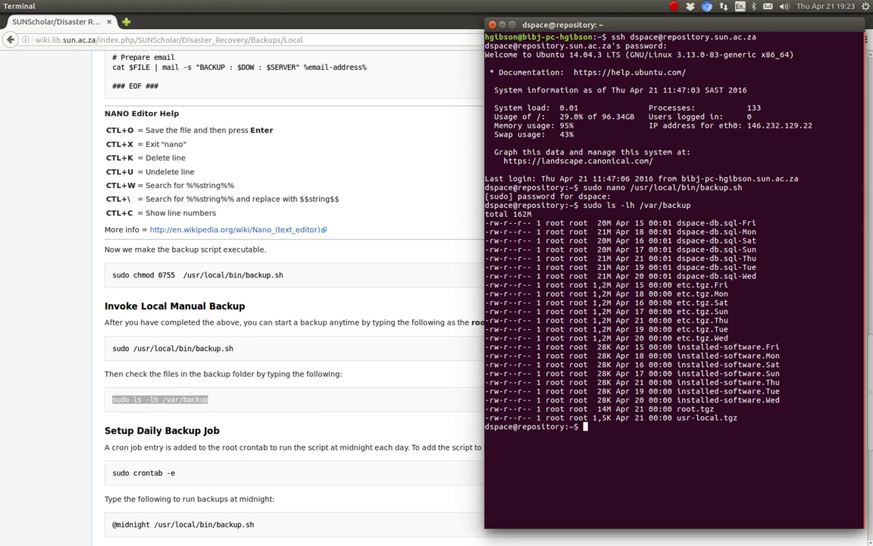
# - Examine the database, etc, installed-software, root and usr-local backup files listed for /var/backup, highlighting each group and the folder path
pyautogui.moveTo(756, 276); pyautogui.dragTo(597, 223)
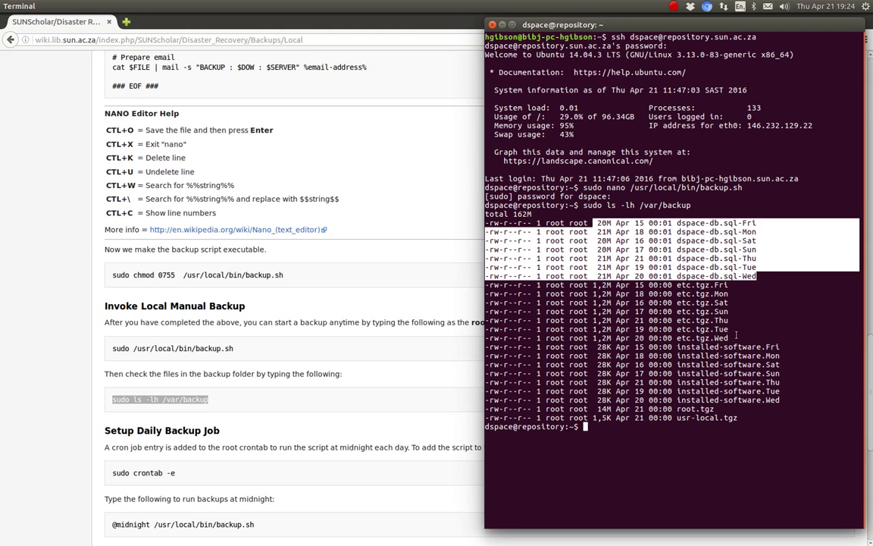
pyautogui.moveTo(736, 334); pyautogui.dragTo(483, 285)
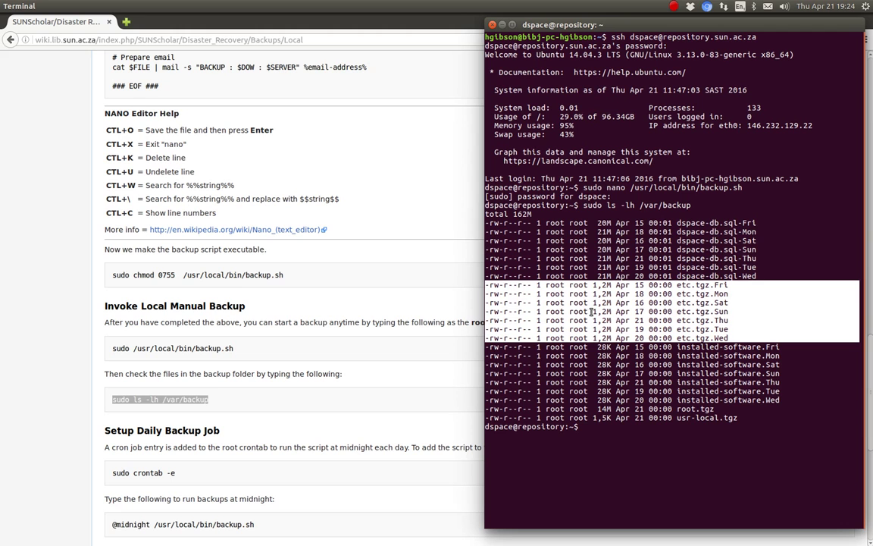
pyautogui.moveTo(781, 404); pyautogui.dragTo(485, 346)
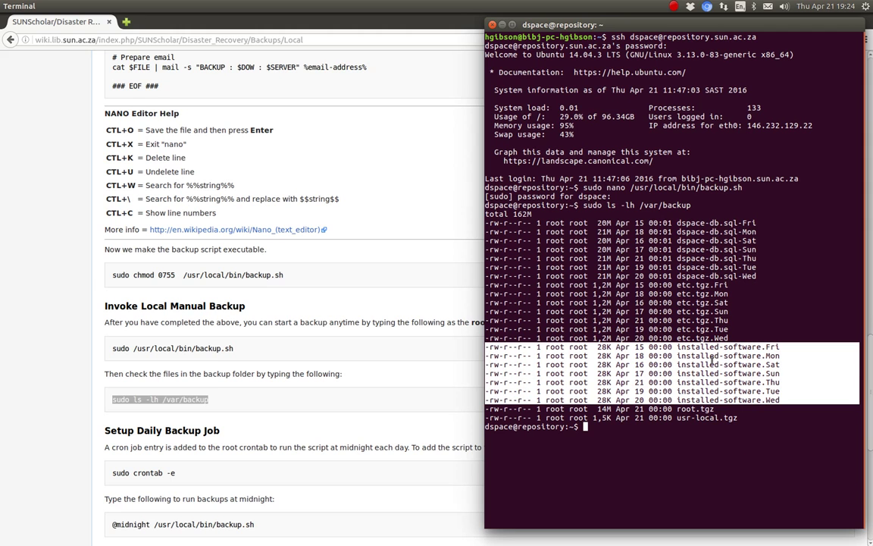
pyautogui.click(716, 407)
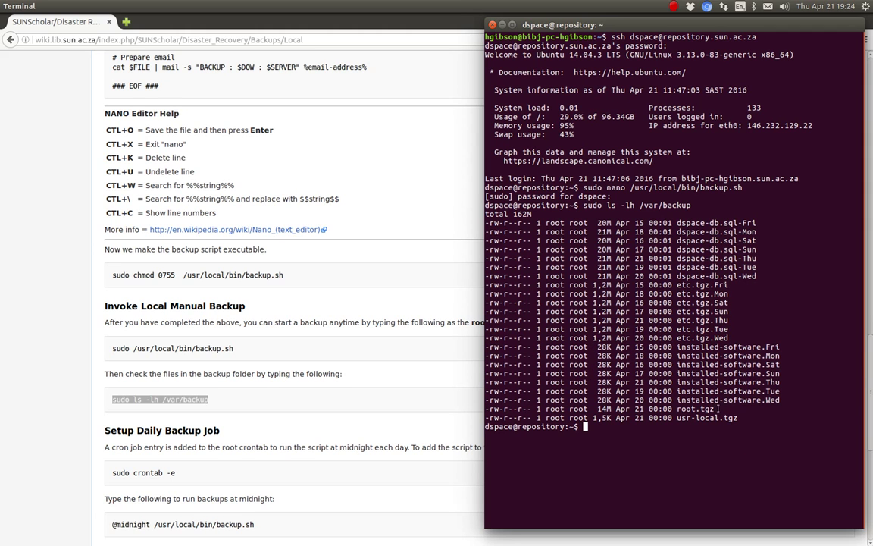
pyautogui.moveTo(716, 408); pyautogui.dragTo(486, 409)
pyautogui.moveTo(750, 422); pyautogui.dragTo(485, 417)
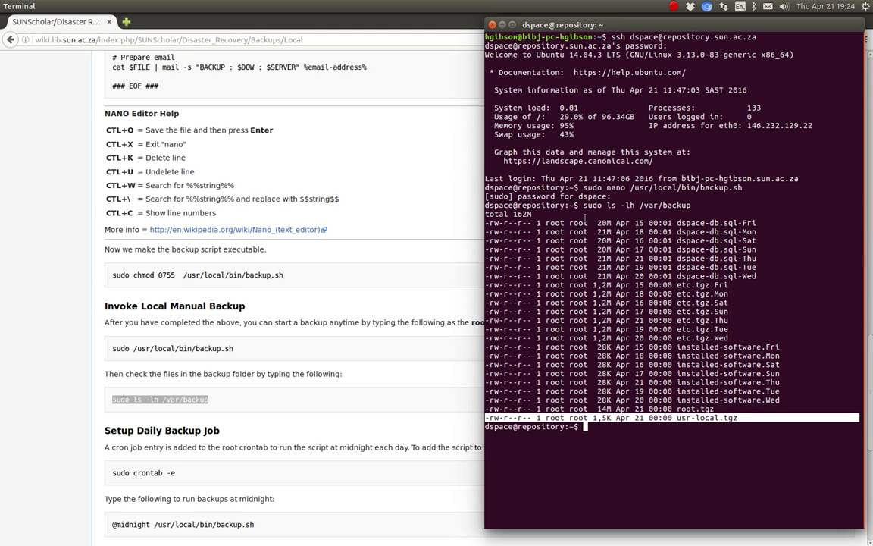
pyautogui.moveTo(639, 205); pyautogui.dragTo(689, 207)
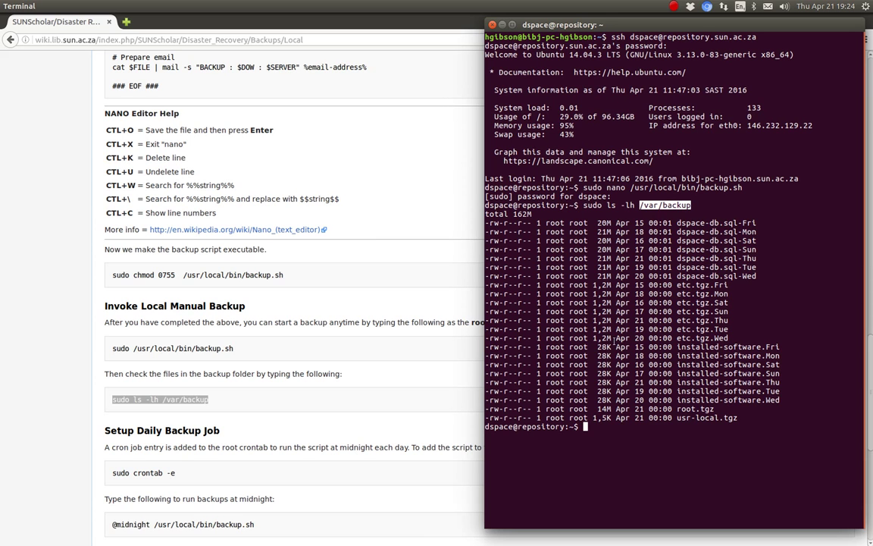
# - Copy sudo crontab -e from the wiki's Setup Daily Backup Job section and run it on the server to open the root crontab
pyautogui.click(70, 304)
pyautogui.scroll(-1, 74, 336)
pyautogui.scroll(-3, 75, 335)
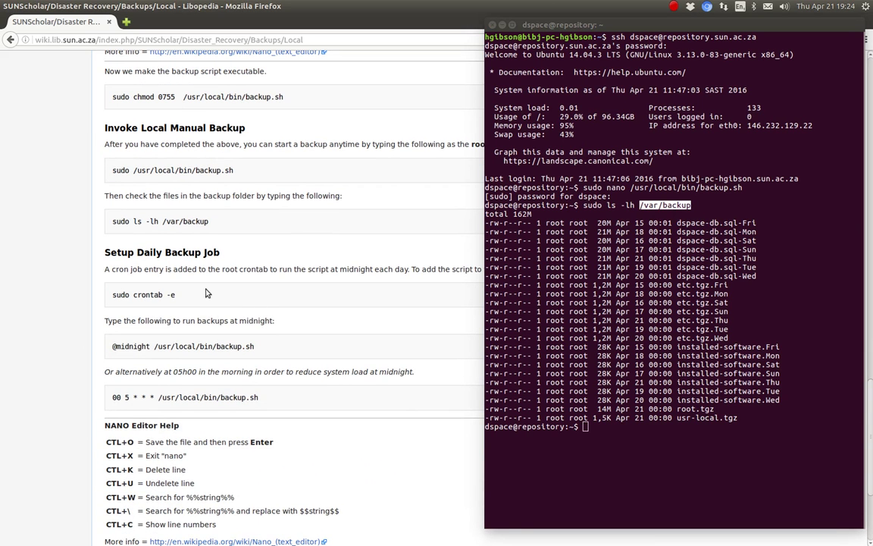
pyautogui.moveTo(179, 294); pyautogui.dragTo(105, 294)
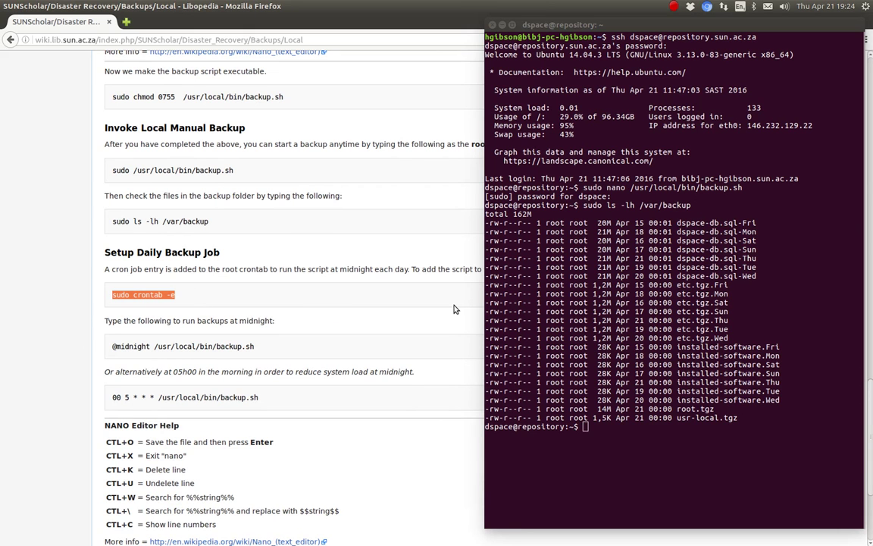
pyautogui.click(597, 310)
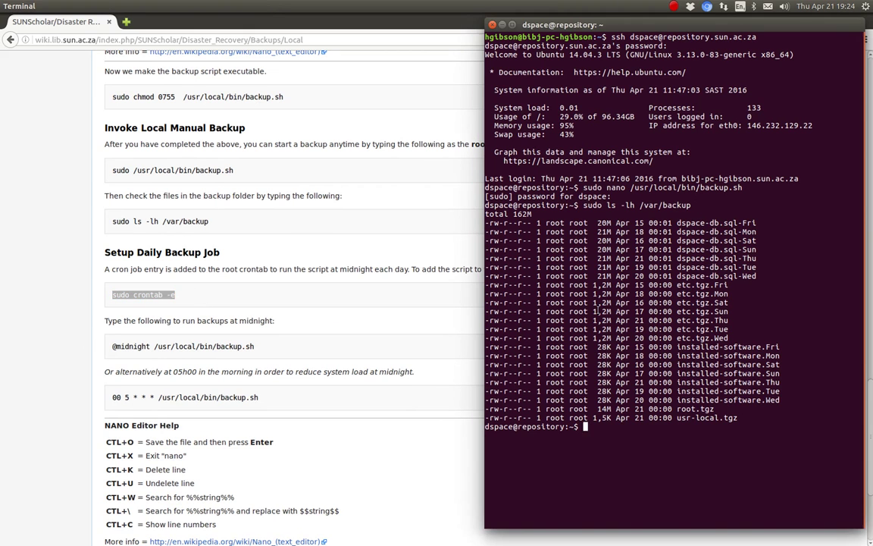
pyautogui.rightClick(137, 298)
pyautogui.click(151, 303)
pyautogui.click(566, 175)
pyautogui.rightClick(628, 196)
pyautogui.click(651, 227)
pyautogui.press('Return')
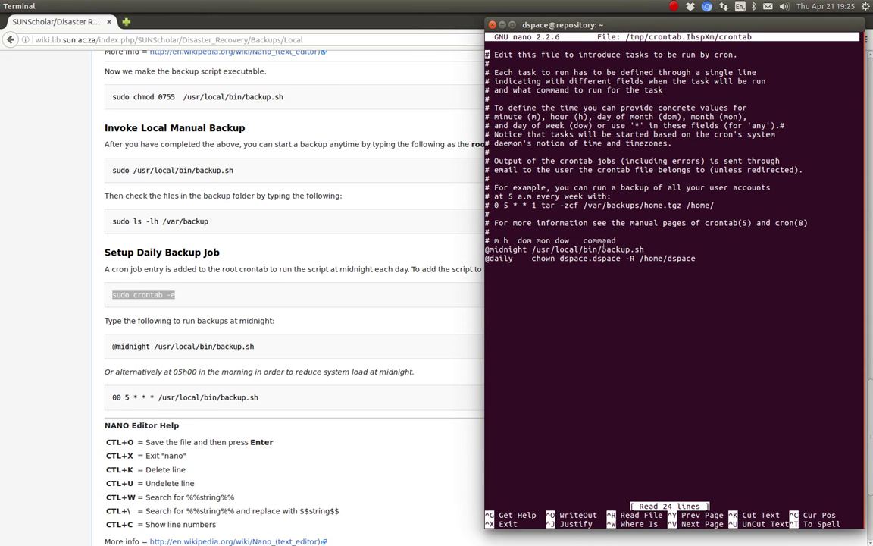
pyautogui.moveTo(666, 249); pyautogui.dragTo(476, 252)
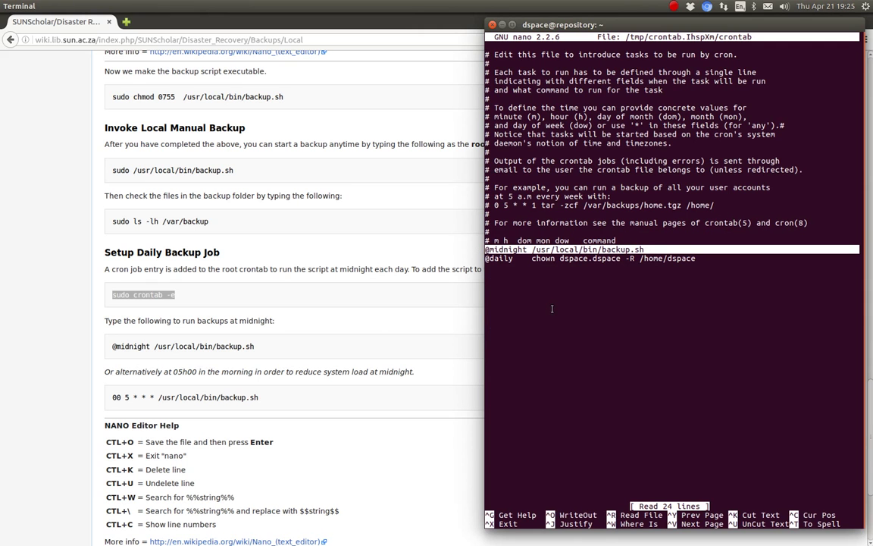
pyautogui.moveTo(255, 346); pyautogui.dragTo(100, 311)
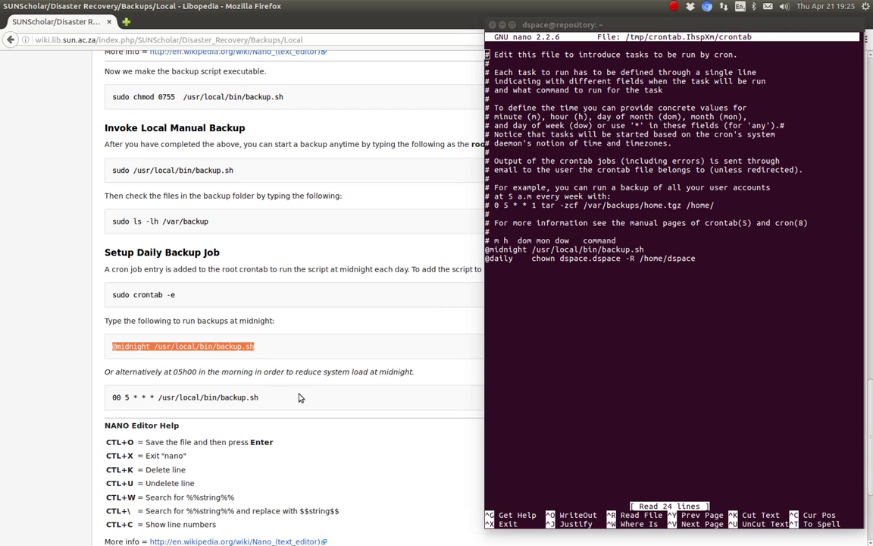
pyautogui.moveTo(260, 398); pyautogui.dragTo(106, 400)
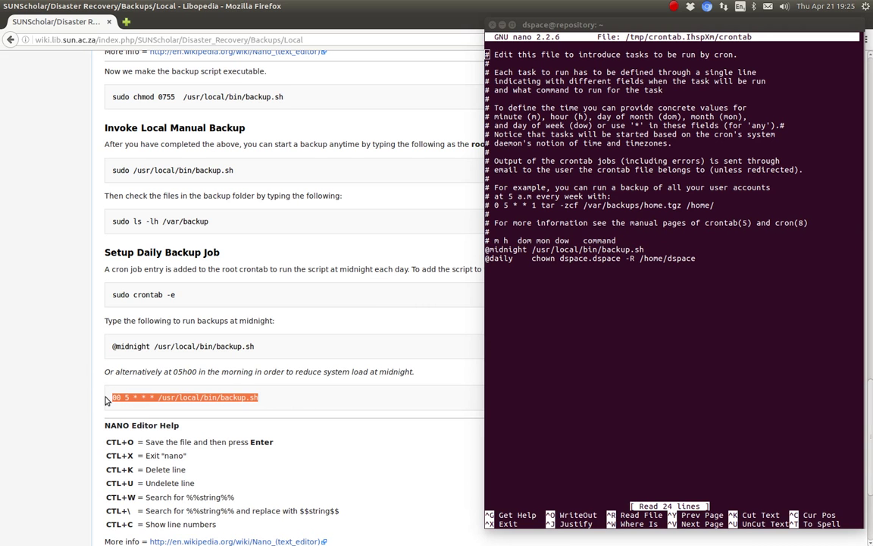
pyautogui.click(89, 377)
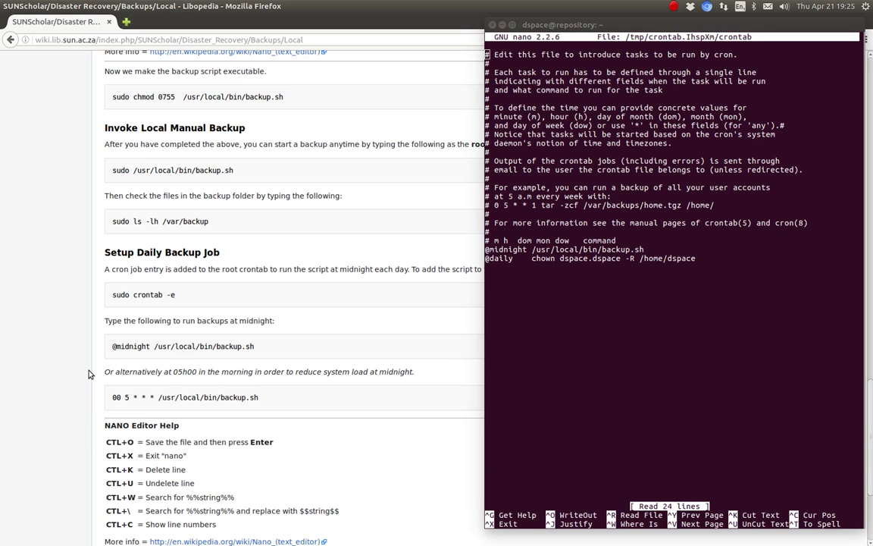
pyautogui.click(553, 270)
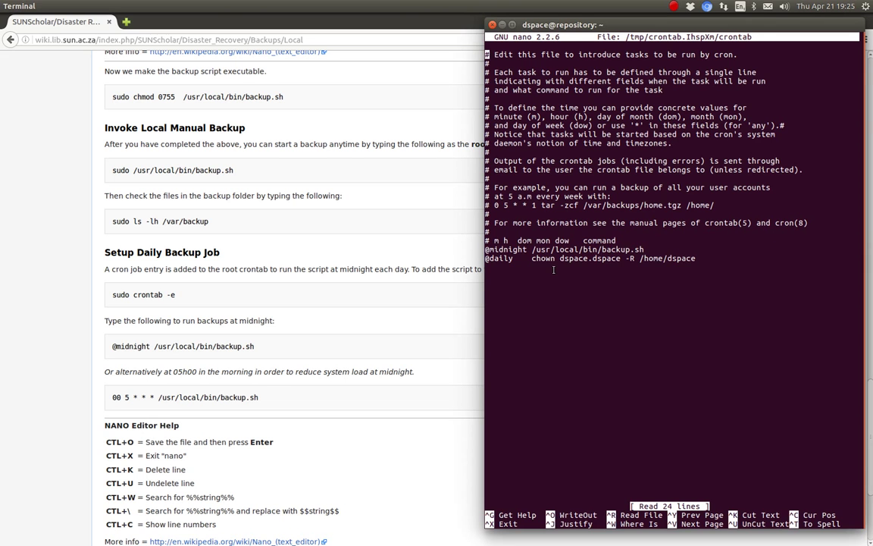
pyautogui.hotkey('ctrl', 'x')
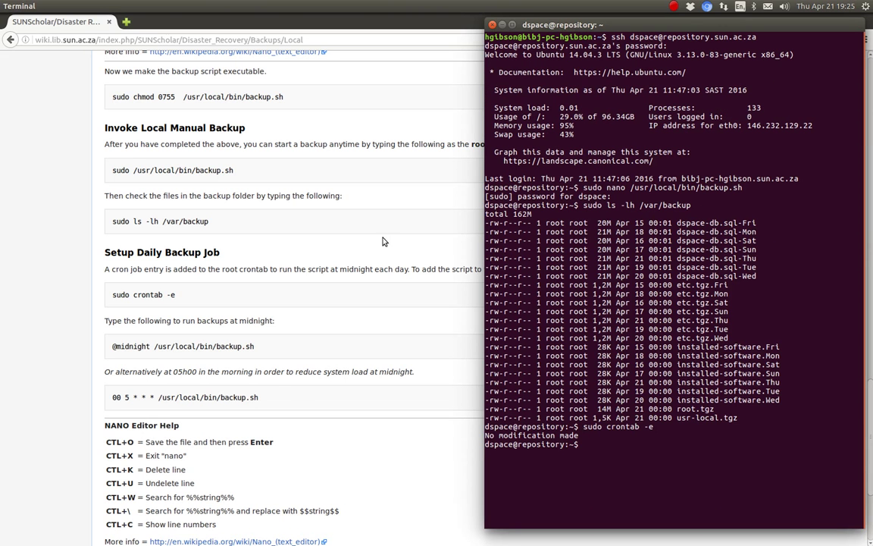
# - Look over the wiki page's closing references and return to its contents list and opening heading
pyautogui.scroll(-1, 61, 207)
pyautogui.scroll(-4, 60, 206)
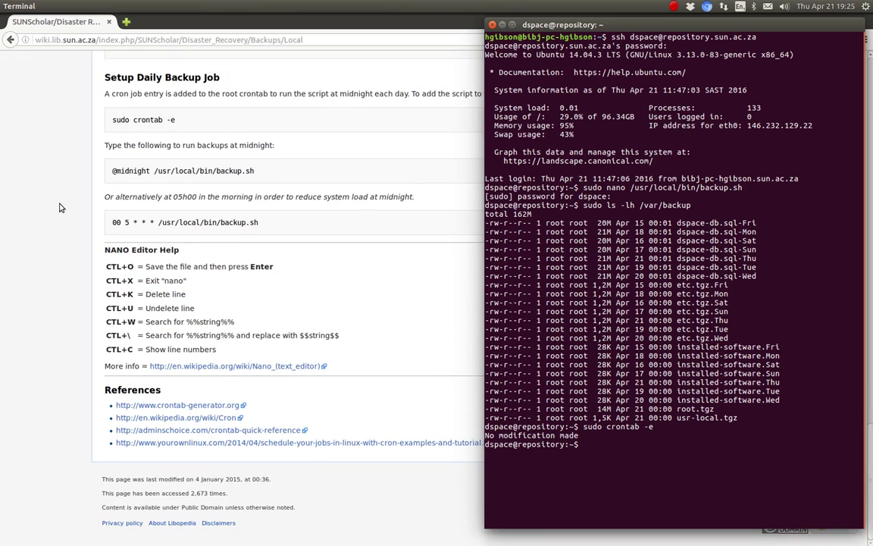
pyautogui.scroll(15, 61, 207)
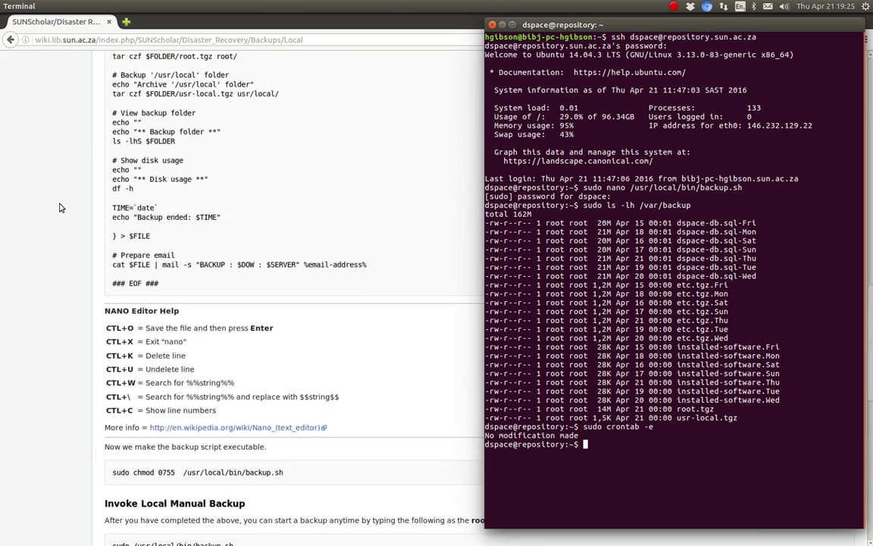
pyautogui.scroll(20, 61, 207)
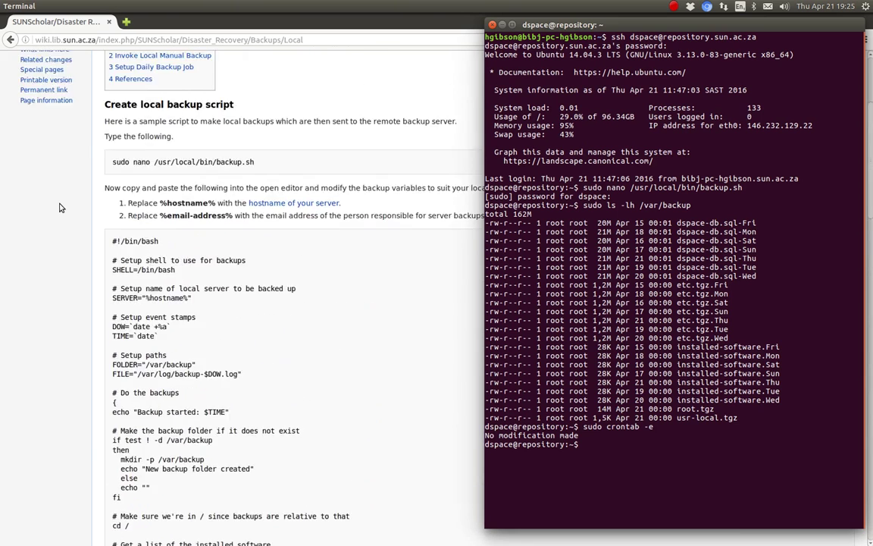
pyautogui.scroll(1, 46, 301)
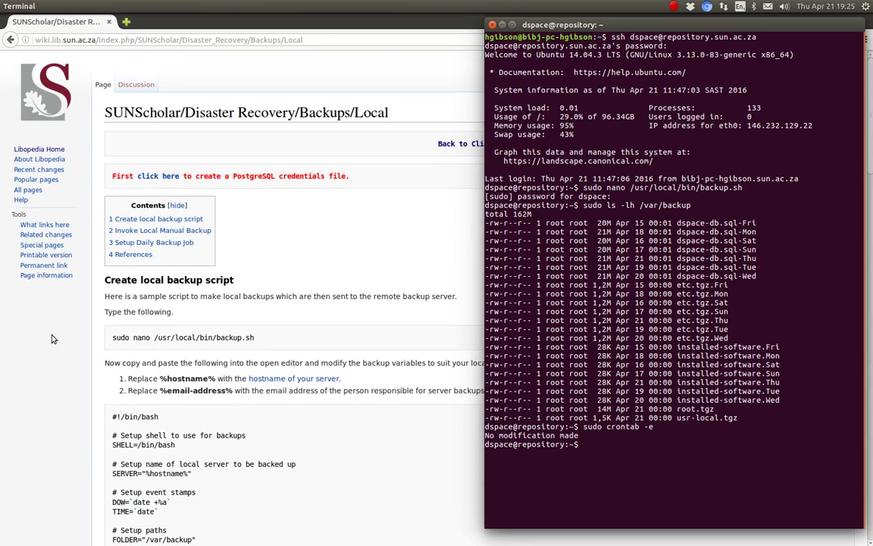
# - Go back to the wiki's Client Setup page and open Step 2, Enable local sync to remote server, at the rsync config section
pyautogui.click(452, 145)
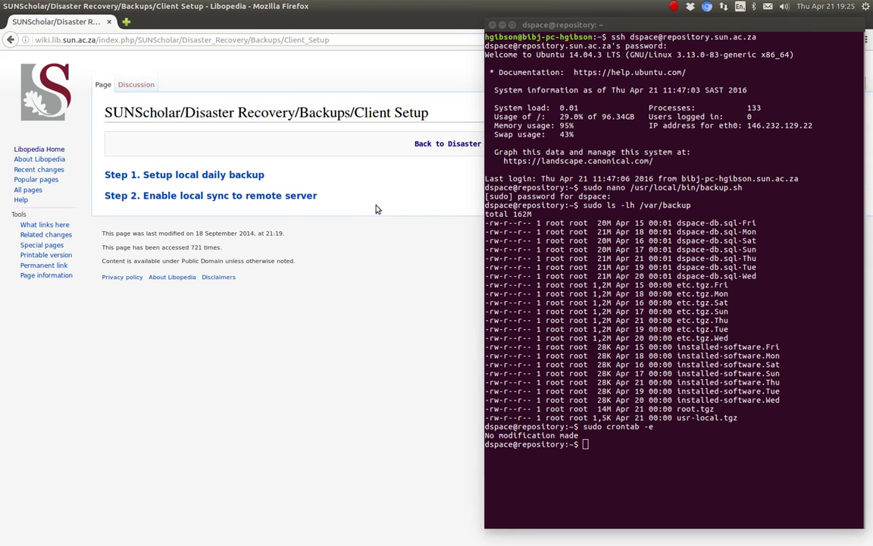
pyautogui.click(258, 198)
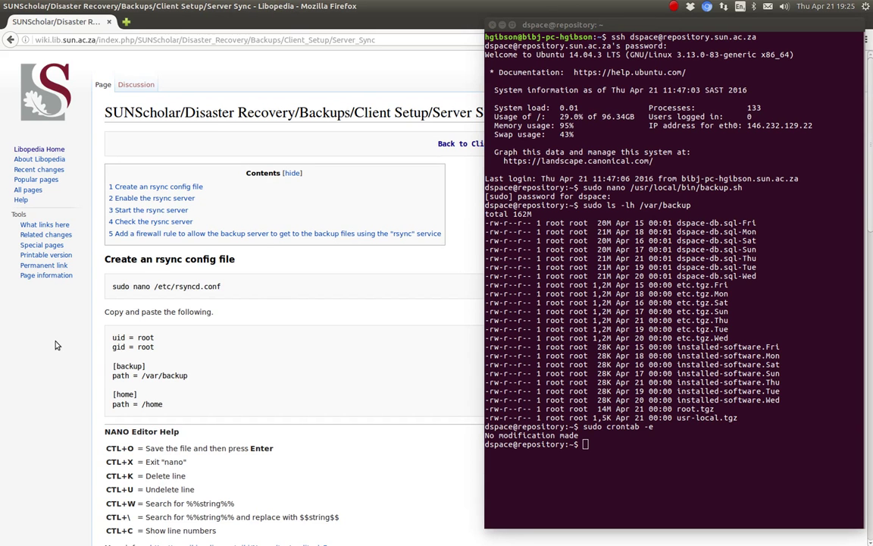
pyautogui.scroll(-3, 55, 346)
# - Copy sudo nano /etc/rsyncd.conf from the wiki and run it on the server to open the rsync config file
pyautogui.moveTo(240, 167); pyautogui.dragTo(99, 168)
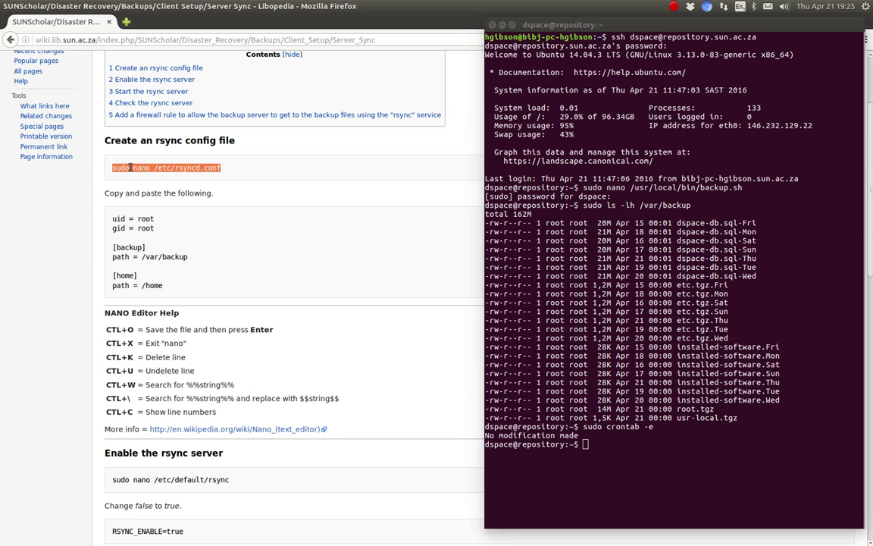
pyautogui.rightClick(130, 168)
pyautogui.click(151, 174)
pyautogui.click(642, 99)
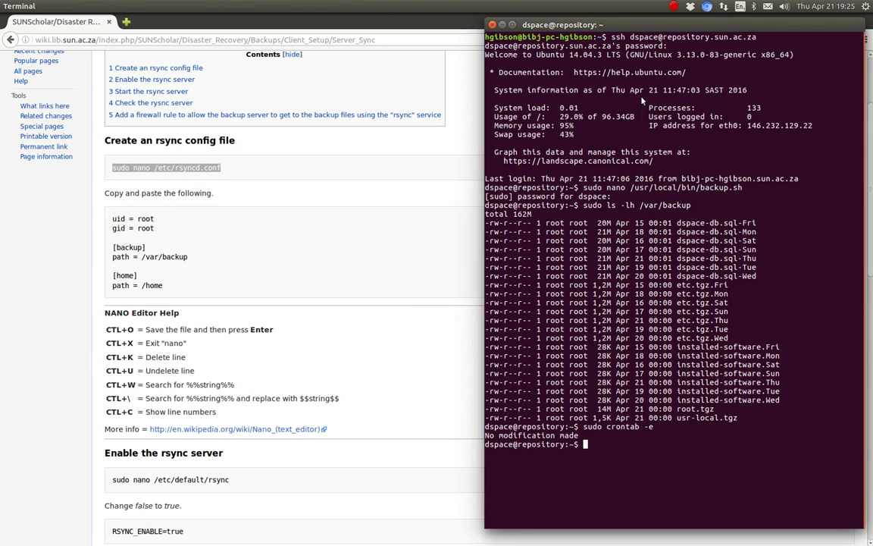
pyautogui.rightClick(641, 100)
pyautogui.click(667, 127)
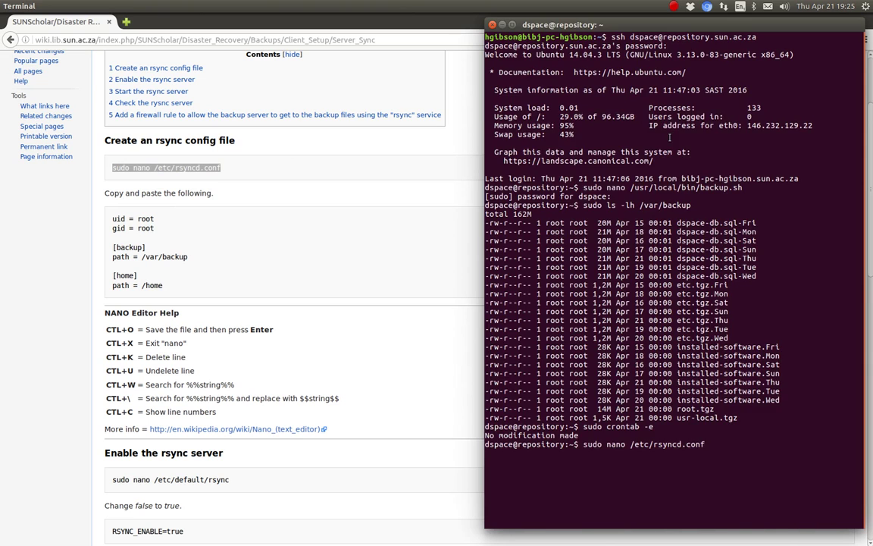
pyautogui.press('Return')
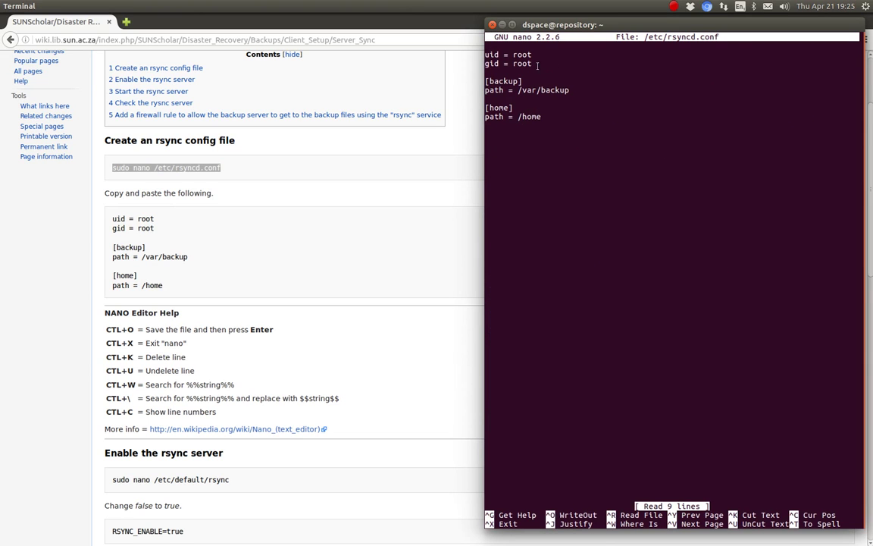
# - Compare rsyncd.conf's uid and gid lines and its backup and home paths with the wiki's sample, exiting the file without editing it
pyautogui.moveTo(537, 65); pyautogui.dragTo(485, 55)
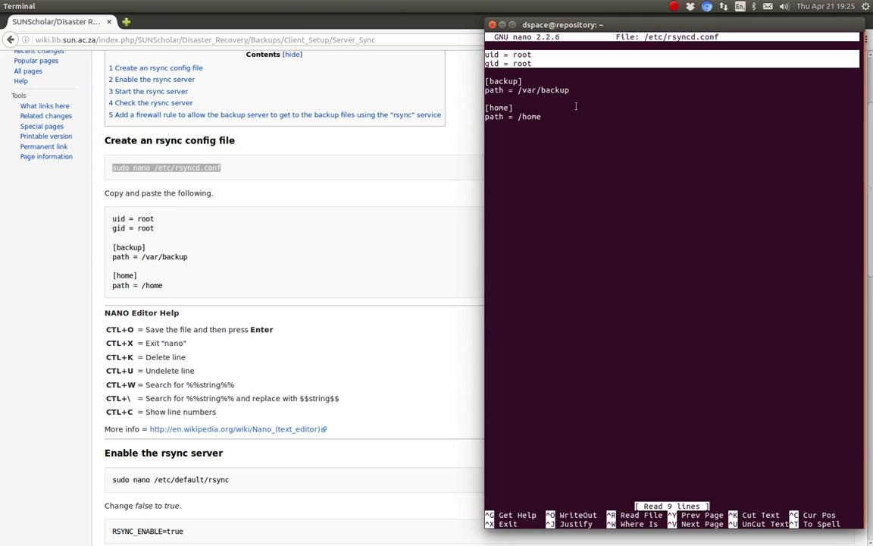
pyautogui.moveTo(584, 90); pyautogui.dragTo(487, 90)
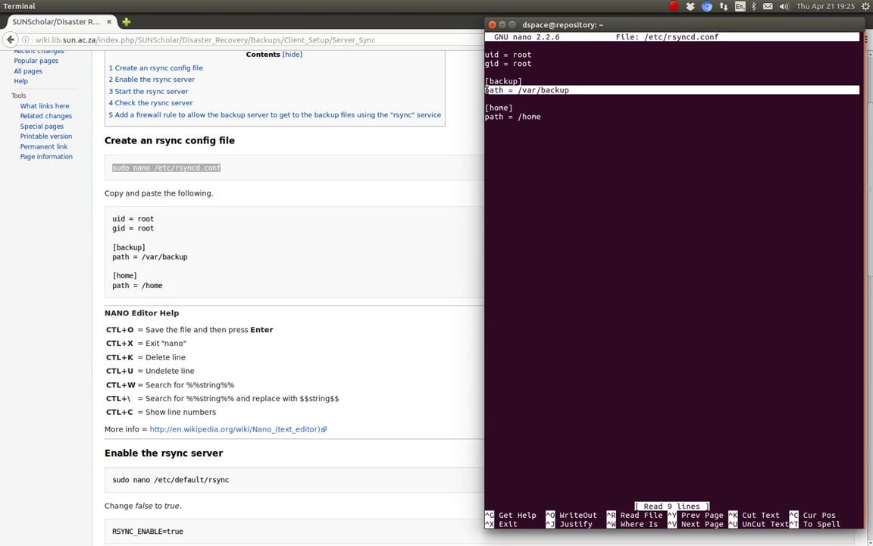
pyautogui.click(542, 119)
pyautogui.moveTo(543, 118); pyautogui.dragTo(494, 127)
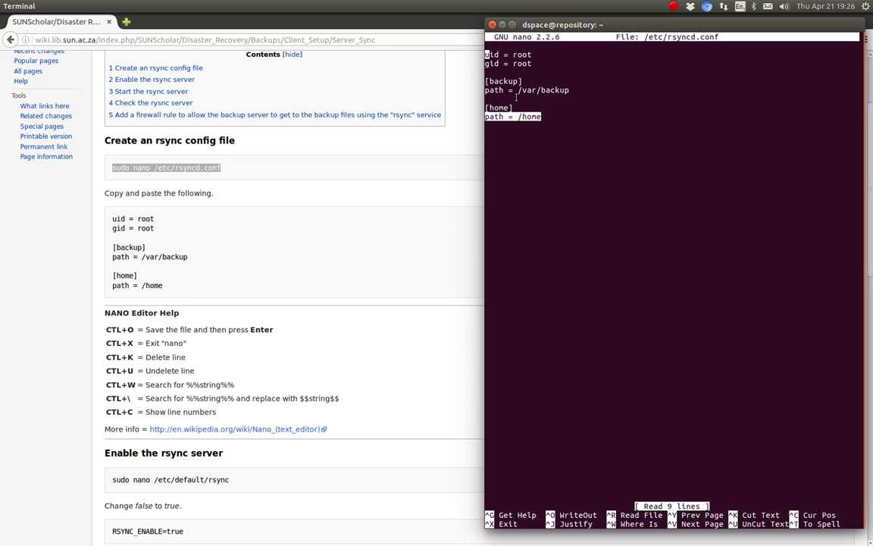
pyautogui.click(519, 121)
pyautogui.moveTo(544, 118); pyautogui.dragTo(488, 115)
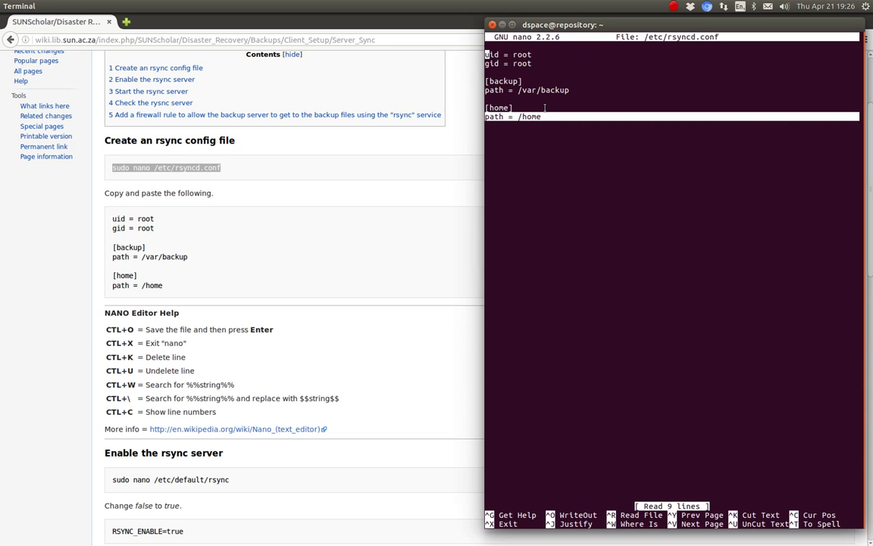
pyautogui.hotkey('ctrl', 'x')
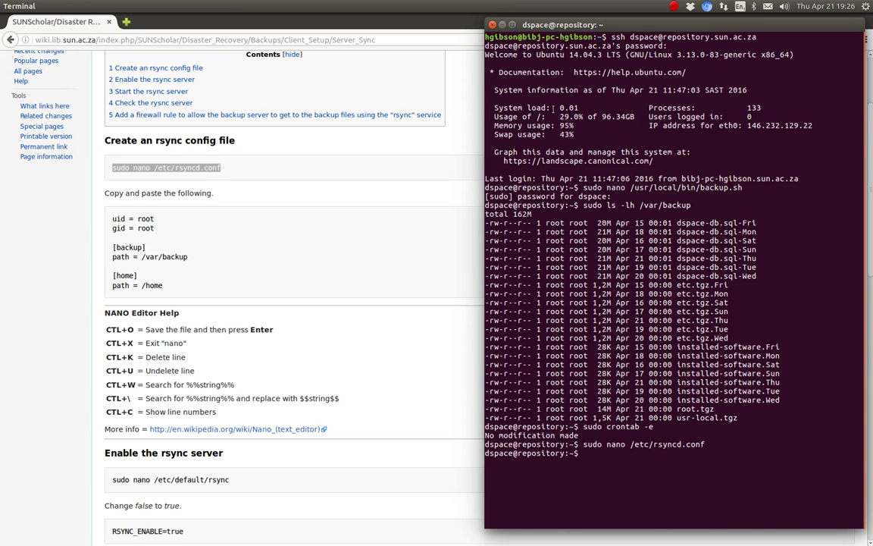
pyautogui.moveTo(163, 286); pyautogui.dragTo(108, 220)
pyautogui.click(200, 213)
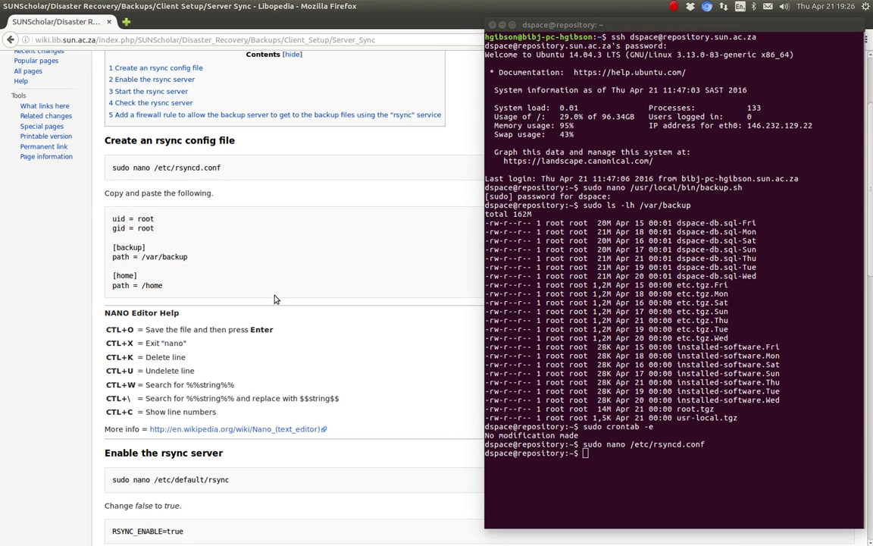
# - Copy sudo nano /etc/default/rsync from the wiki's Enable the rsync server section and run it on the server
pyautogui.scroll(-2, 247, 265)
pyautogui.scroll(-1, 289, 303)
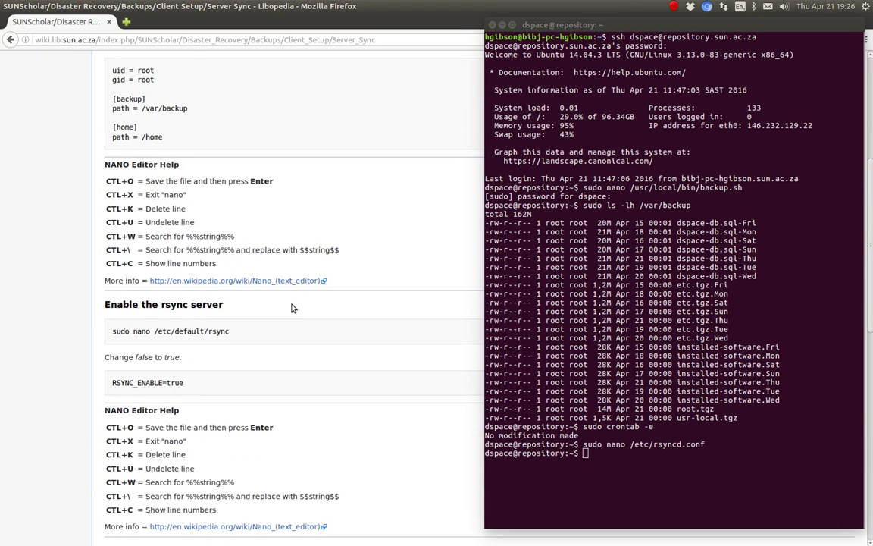
pyautogui.moveTo(231, 331); pyautogui.dragTo(114, 331)
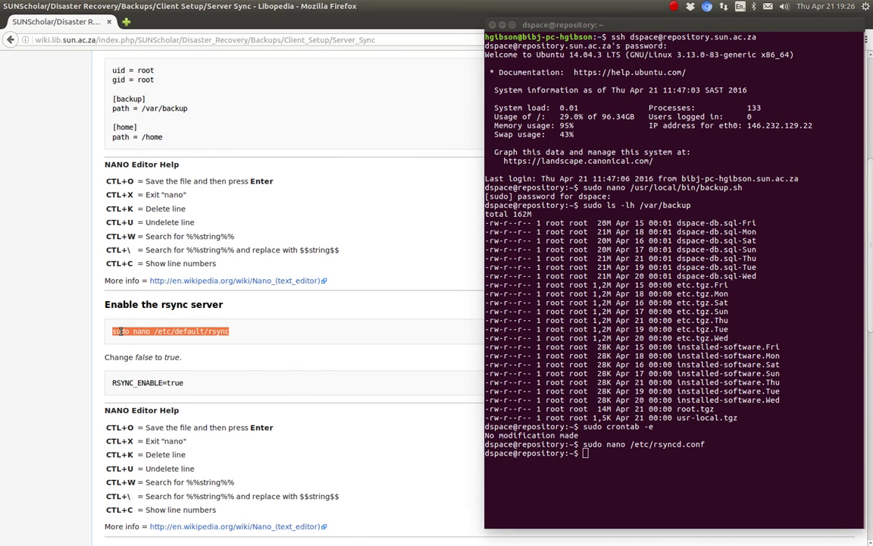
pyautogui.rightClick(119, 331)
pyautogui.click(140, 303)
pyautogui.click(755, 121)
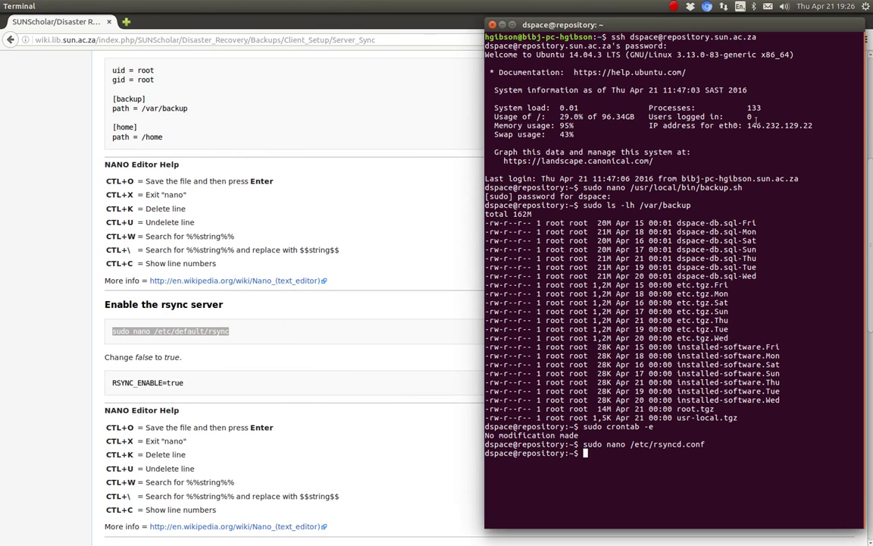
pyautogui.rightClick(756, 121)
pyautogui.click(772, 153)
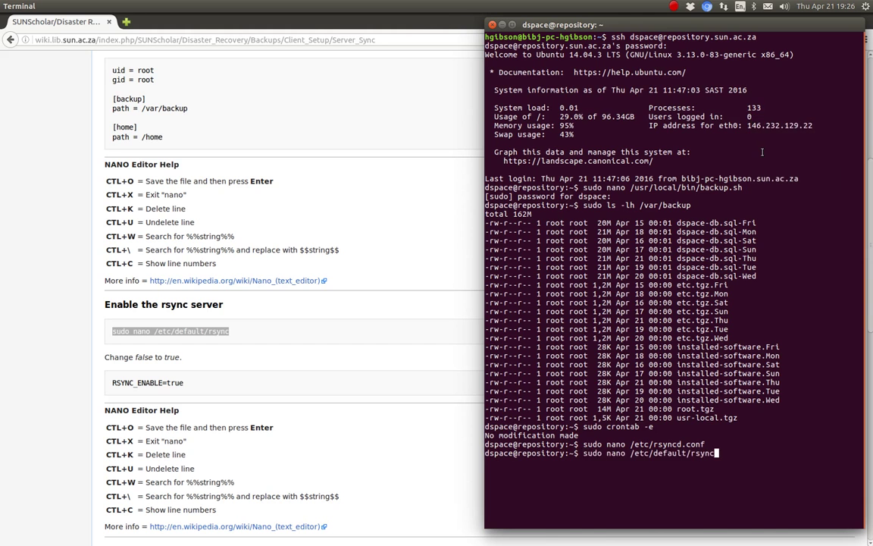
pyautogui.press('Return')
# - Check the value on the RSYNC_ENABLE line of /etc/default/rsync and exit the file without editing it
pyautogui.press('Down')
pyautogui.press('Down')
pyautogui.press('Down')
pyautogui.press('Down')
pyautogui.press('Down')
pyautogui.press('Down')
pyautogui.press('Down')
pyautogui.press('End')
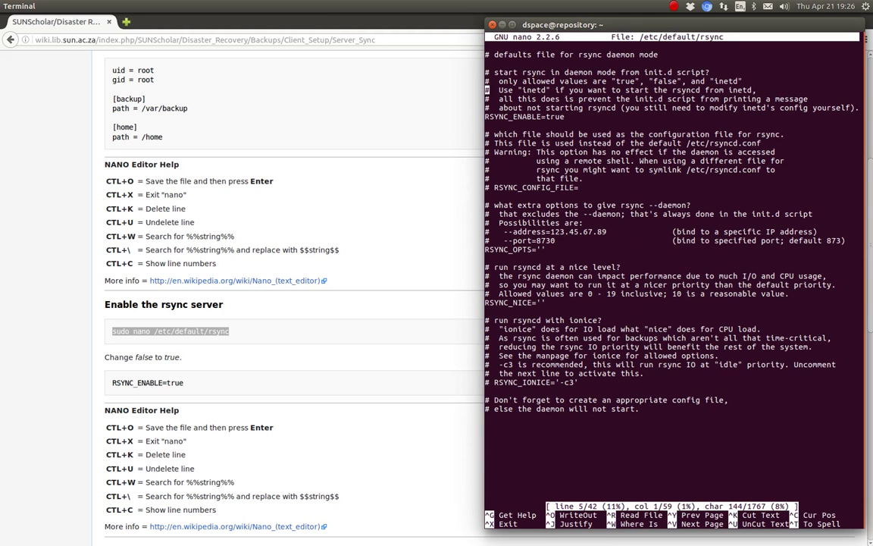
pyautogui.press('Left')
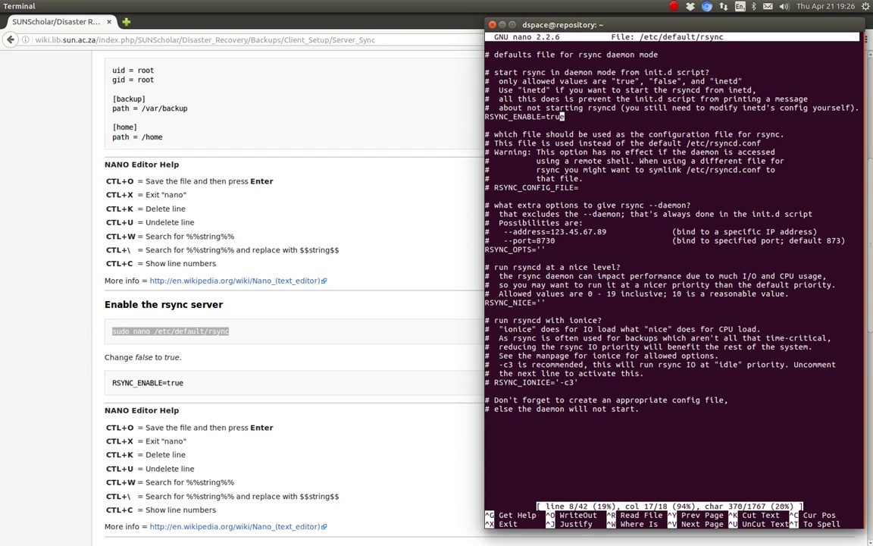
pyautogui.hotkey('ctrl', 'x')
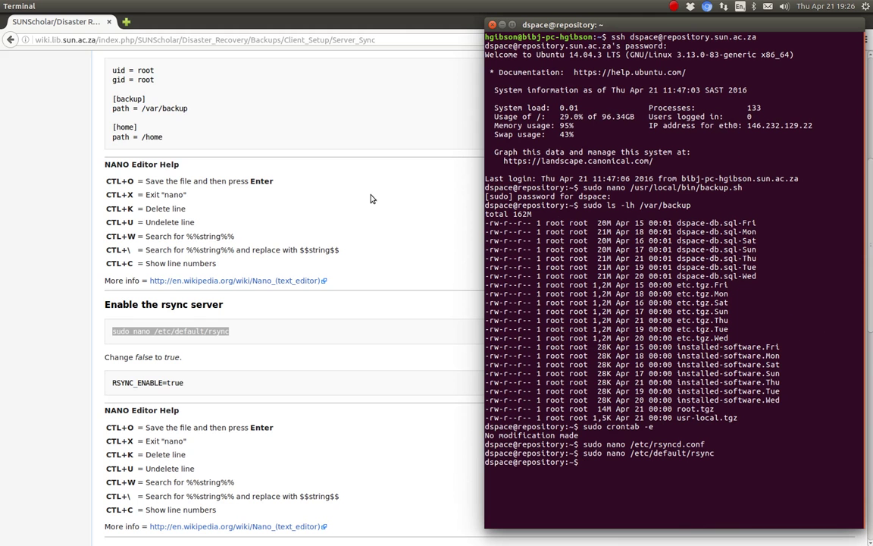
# - Copy sudo rsync localhost::backup from the wiki's server check section, run it on the server and highlight the executed command
pyautogui.scroll(-5, 373, 199)
pyautogui.scroll(-2, 373, 198)
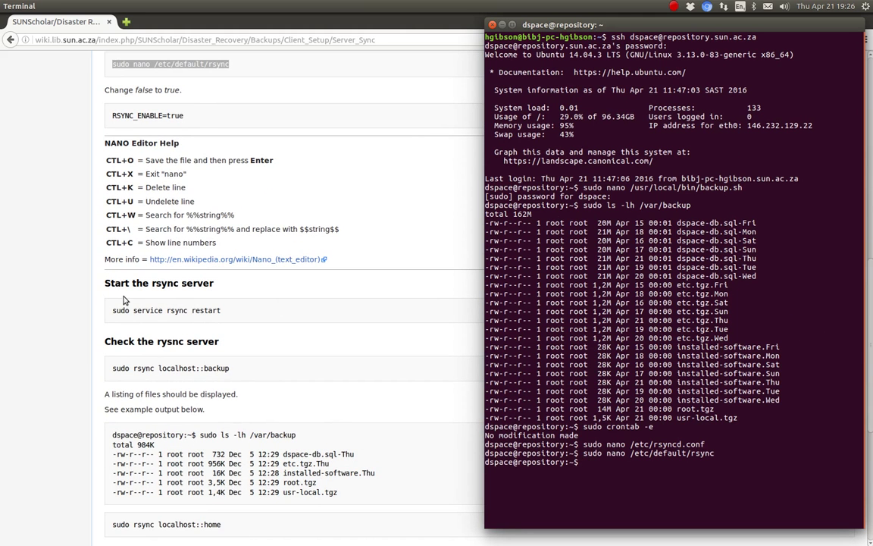
pyautogui.moveTo(229, 368); pyautogui.dragTo(112, 368)
pyautogui.rightClick(134, 369)
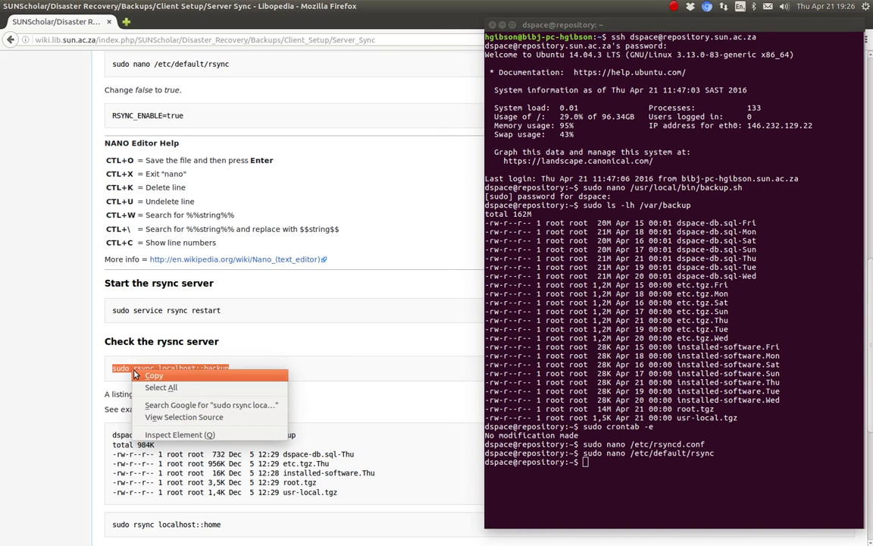
pyautogui.rightClick(616, 144)
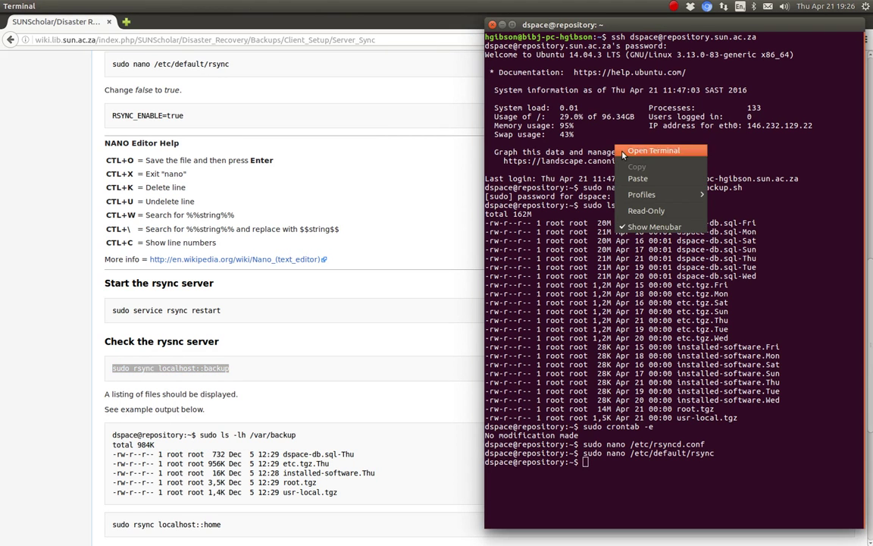
pyautogui.click(638, 178)
pyautogui.press('Return')
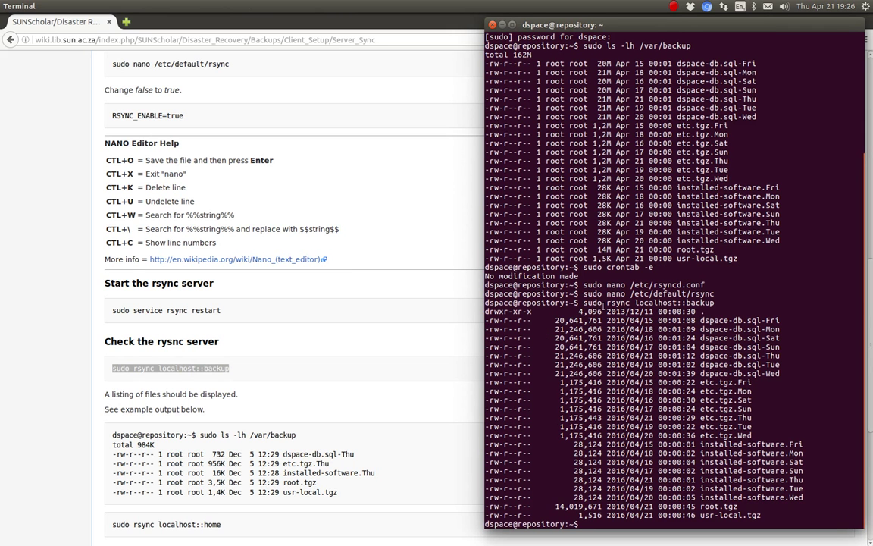
pyautogui.moveTo(690, 302); pyautogui.dragTo(714, 302)
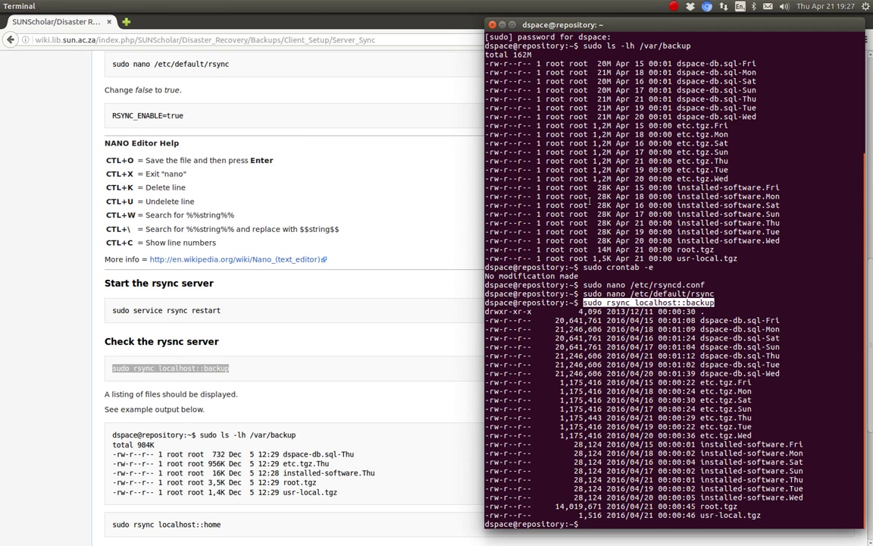
# - Copy sudo rsync localhost::home from the wiki and run it on the server to list the home share
pyautogui.click(337, 273)
pyautogui.scroll(-5, 337, 273)
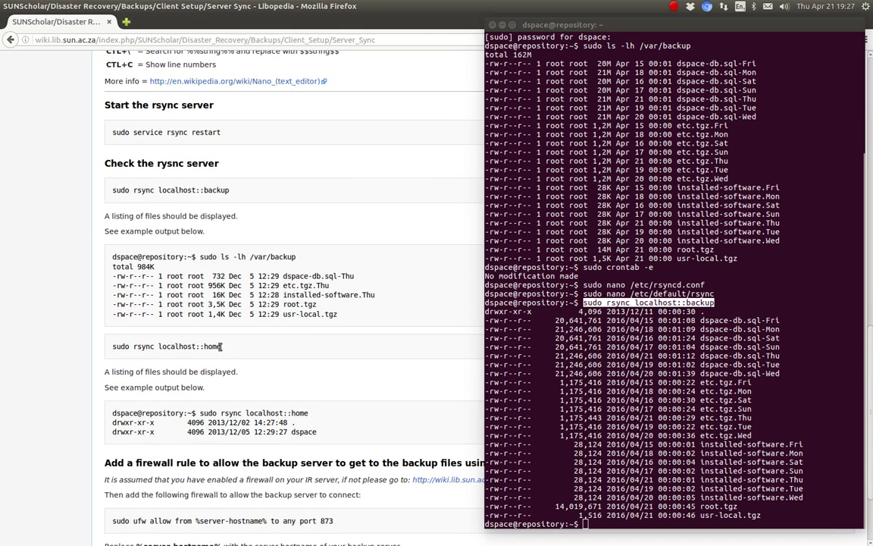
pyautogui.moveTo(221, 347); pyautogui.dragTo(112, 347)
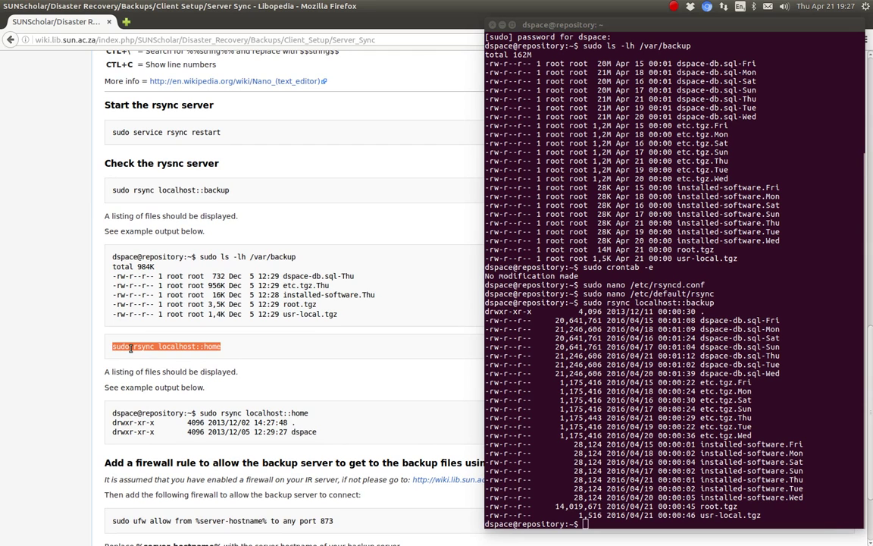
pyautogui.rightClick(130, 348)
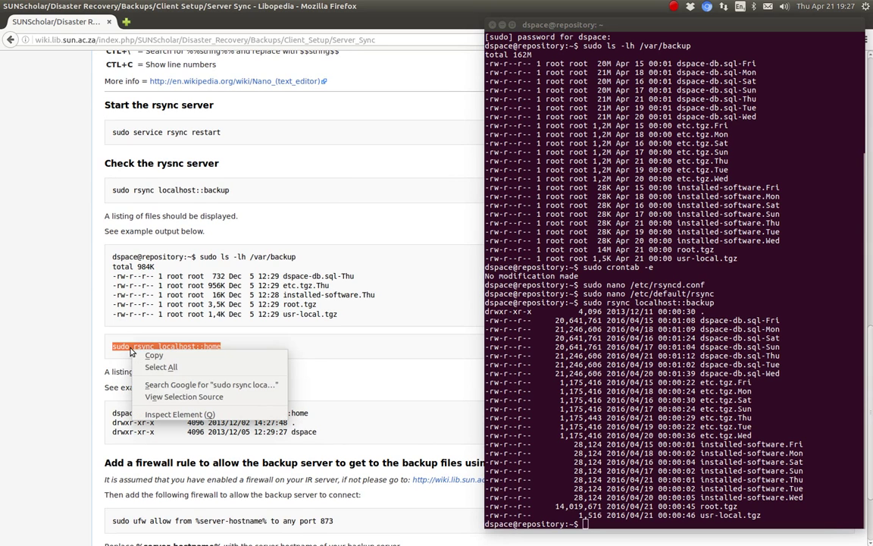
pyautogui.click(155, 350)
pyautogui.click(710, 152)
pyautogui.rightClick(710, 152)
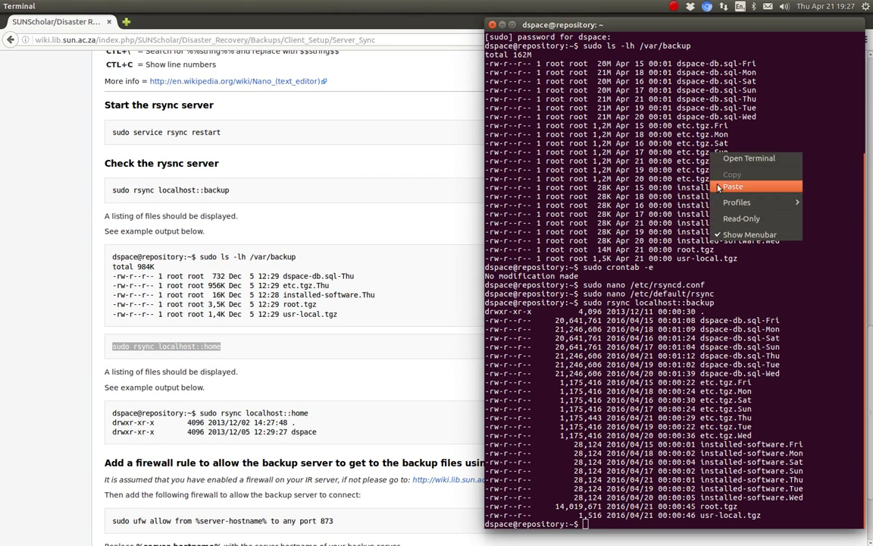
pyautogui.click(724, 189)
pyautogui.press('Return')
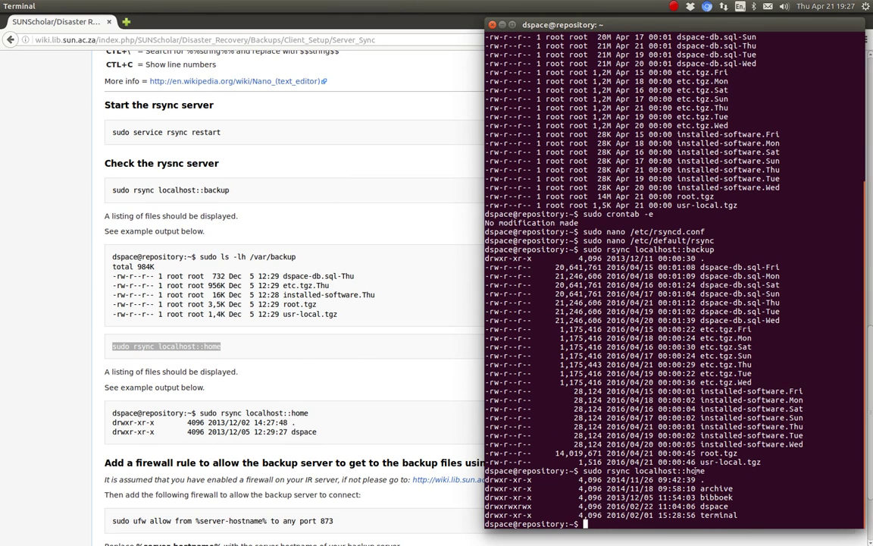
pyautogui.click(364, 349)
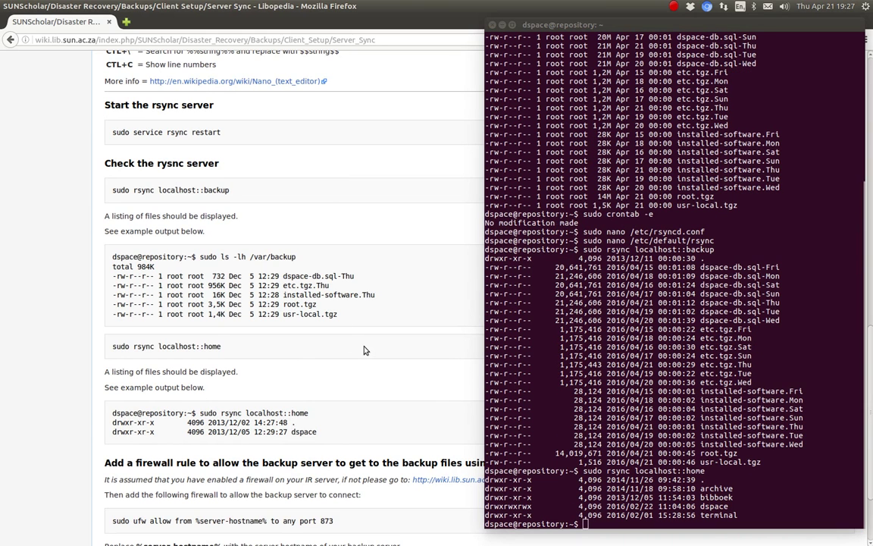
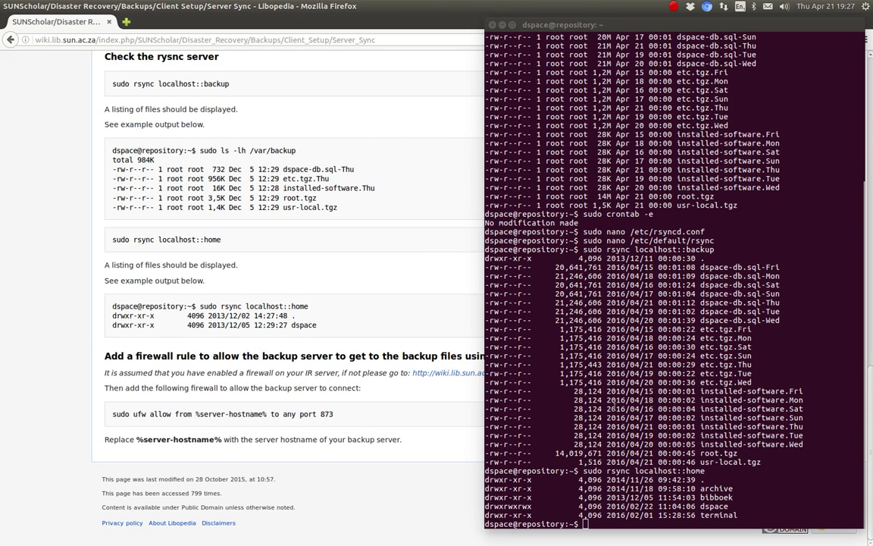
# - Run sudo ufw status on the server to check the firewall's state
pyautogui.click(612, 406)
pyautogui.write('sudo ')
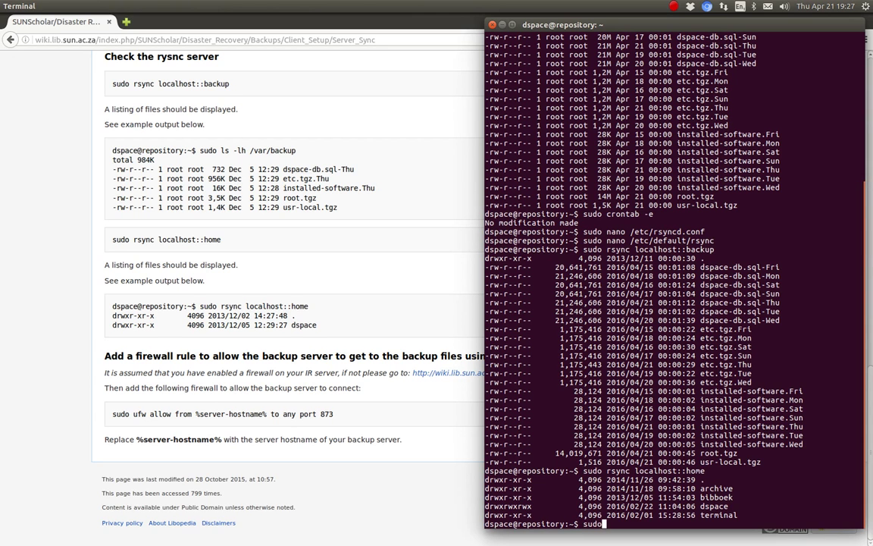
pyautogui.write('ufw')
pyautogui.write(' statu')
pyautogui.write('s')
pyautogui.press('Return')
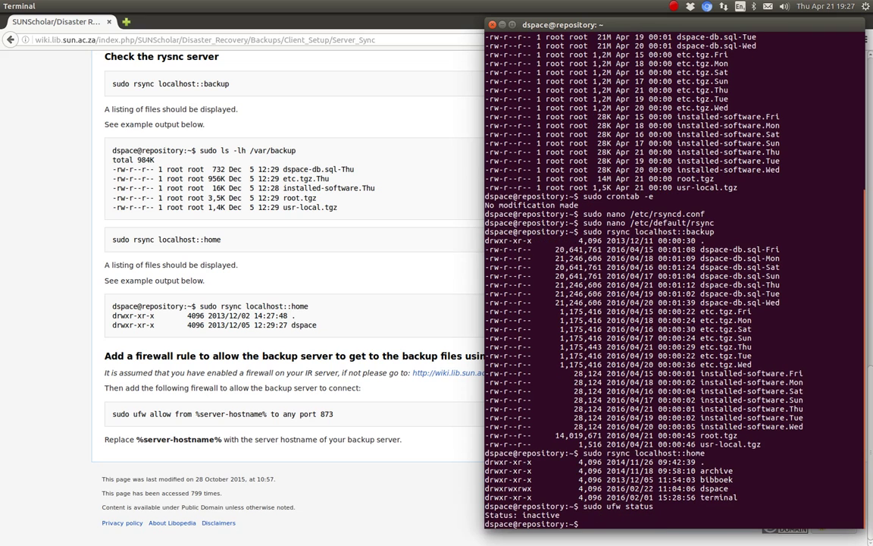
# - Enable the server's firewall with sudo ufw enable, answering y to proceed with the operation
pyautogui.press('Up')
pyautogui.press('BackSpace')
pyautogui.press('BackSpace')
pyautogui.press('BackSpace')
pyautogui.press('BackSpace')
pyautogui.press('BackSpace')
pyautogui.press('BackSpace')
pyautogui.write('enable')
pyautogui.press('Return')
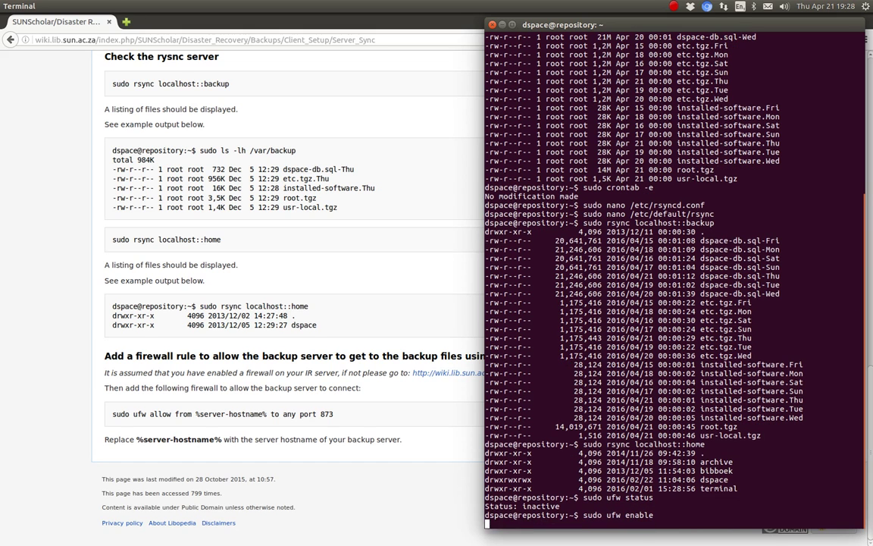
pyautogui.write('y')
pyautogui.press('Return')
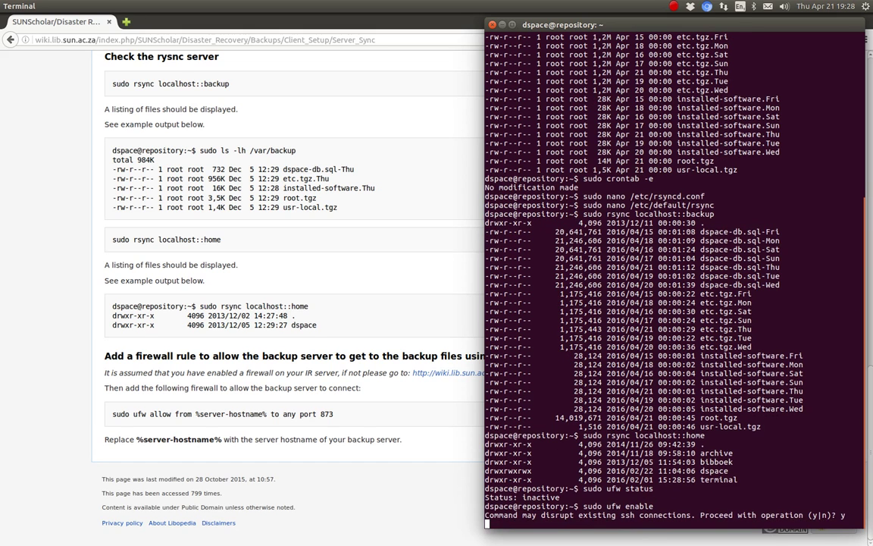
# - Run sudo ufw status again on the repository server to list the firewall rules
pyautogui.press('Return')
pyautogui.press('Return')
pyautogui.press('Up')
pyautogui.press('Up')
pyautogui.press('Return')
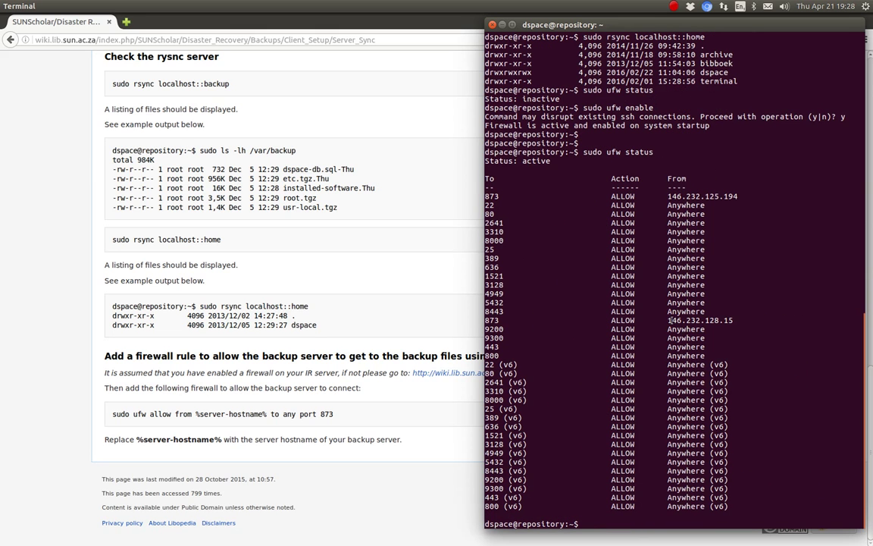
# - Highlight the port 873 rules' source addresses, 146.232.128.15 and 146.232.125.194, in the firewall rule listing
pyautogui.moveTo(666, 319); pyautogui.dragTo(728, 320)
pyautogui.moveTo(497, 320); pyautogui.dragTo(484, 319)
pyautogui.moveTo(668, 195); pyautogui.dragTo(737, 196)
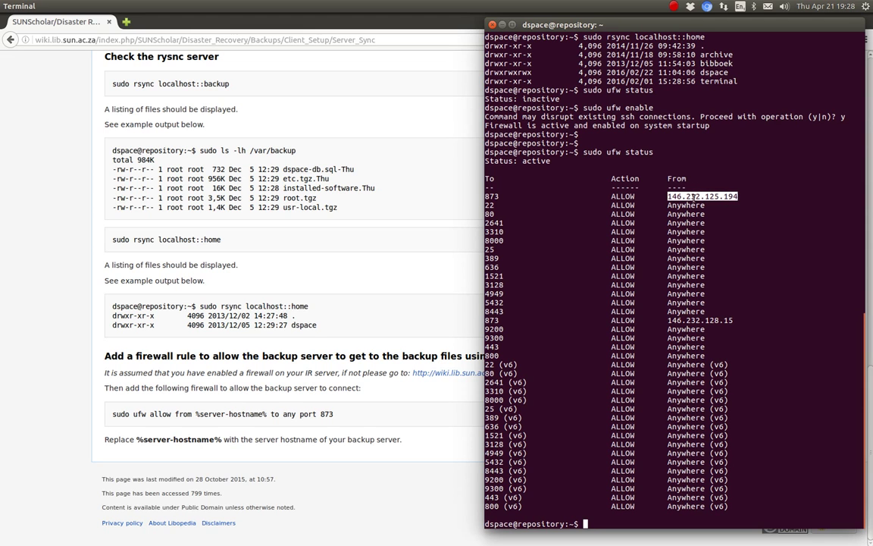
pyautogui.moveTo(668, 321); pyautogui.dragTo(724, 320)
pyautogui.doubleClick(668, 196)
# - Go back to the wiki's Disaster Recovery Backups page, open Step 2 - Backup Server Setup and highlight its sudo apt-get install ufw command
pyautogui.scroll(10, 319, 300)
pyautogui.scroll(8, 318, 300)
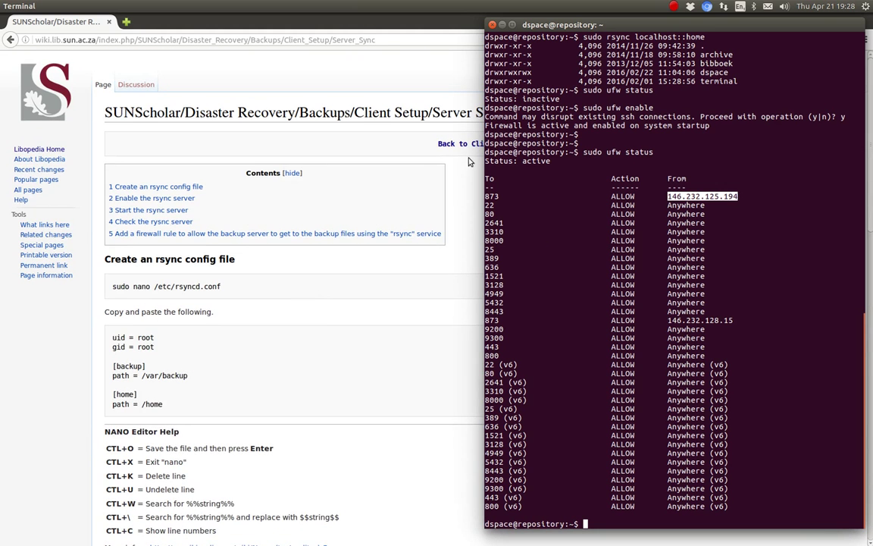
pyautogui.click(448, 143)
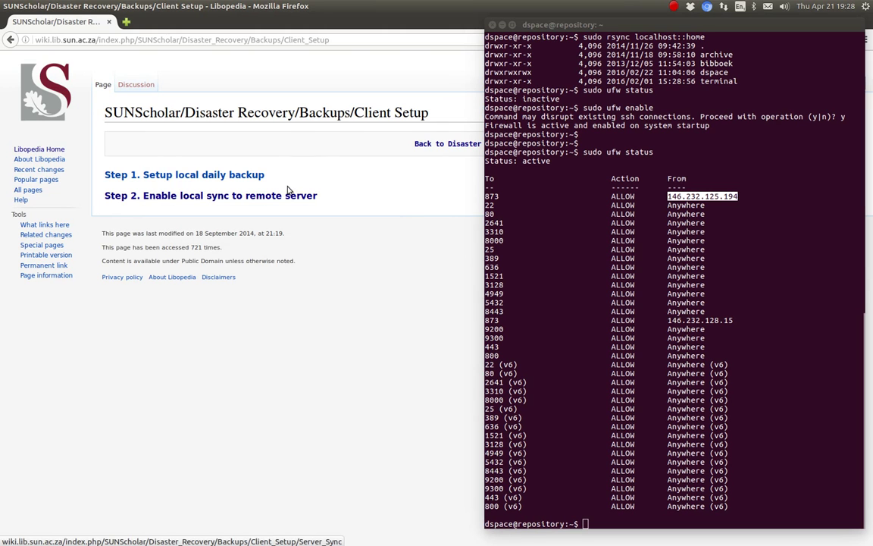
pyautogui.click(427, 145)
pyautogui.scroll(-4, 384, 219)
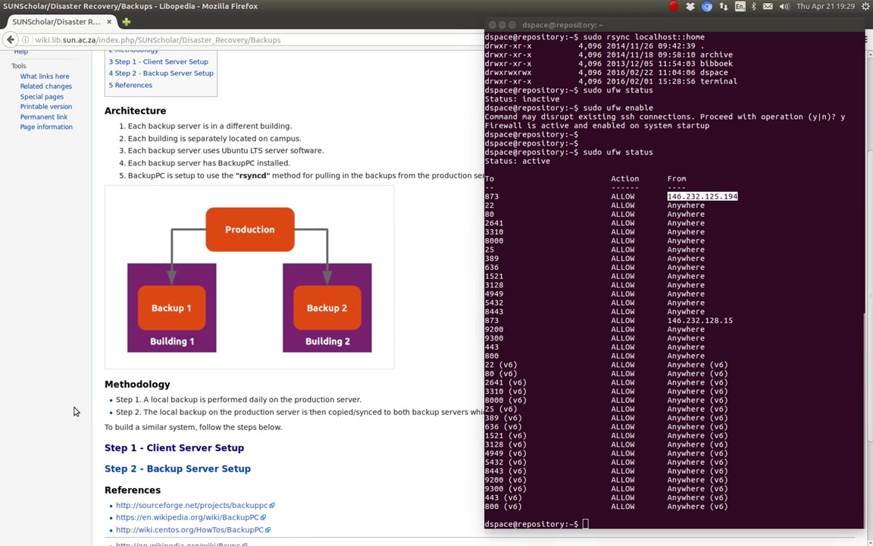
pyautogui.scroll(-2, 76, 414)
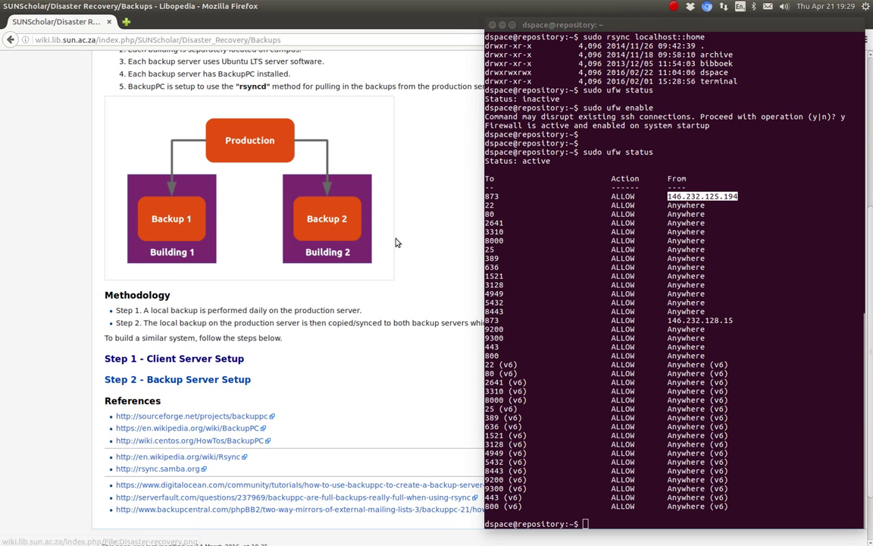
pyautogui.scroll(-2, 15, 325)
pyautogui.click(159, 316)
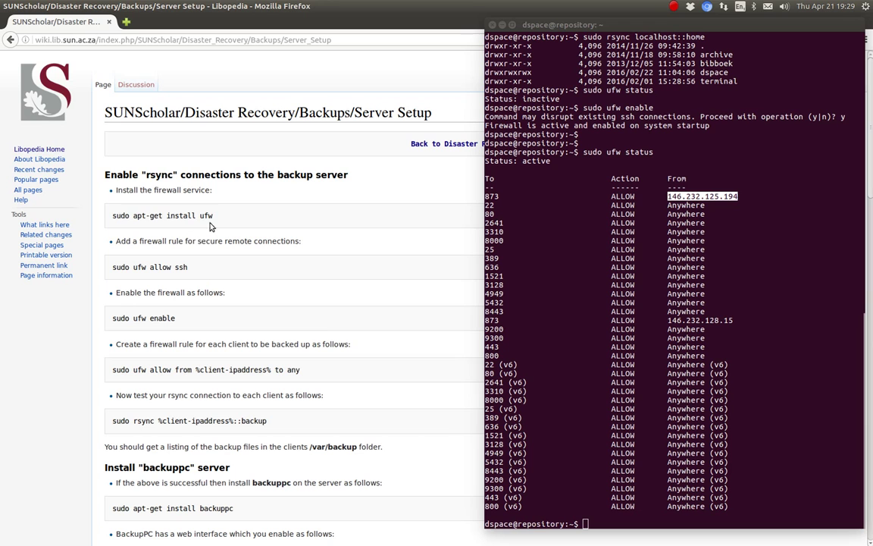
pyautogui.moveTo(219, 216); pyautogui.dragTo(104, 216)
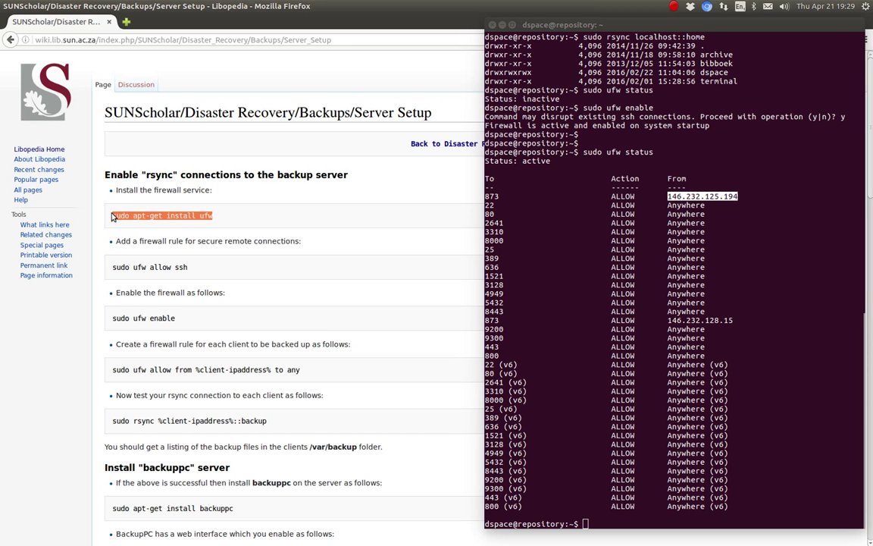
pyautogui.click(305, 216)
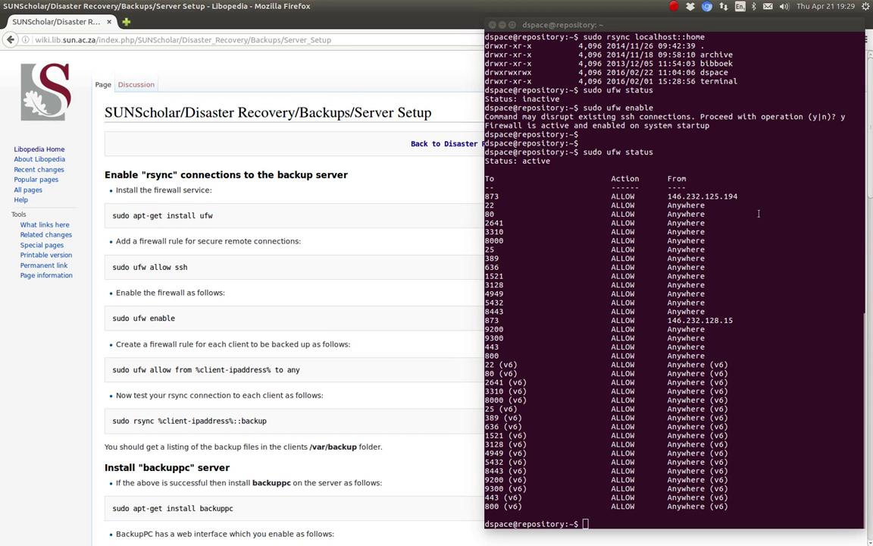
# - Exit the SSH session on the repository server and clear the local terminal
pyautogui.click(669, 205)
pyautogui.write('exit')
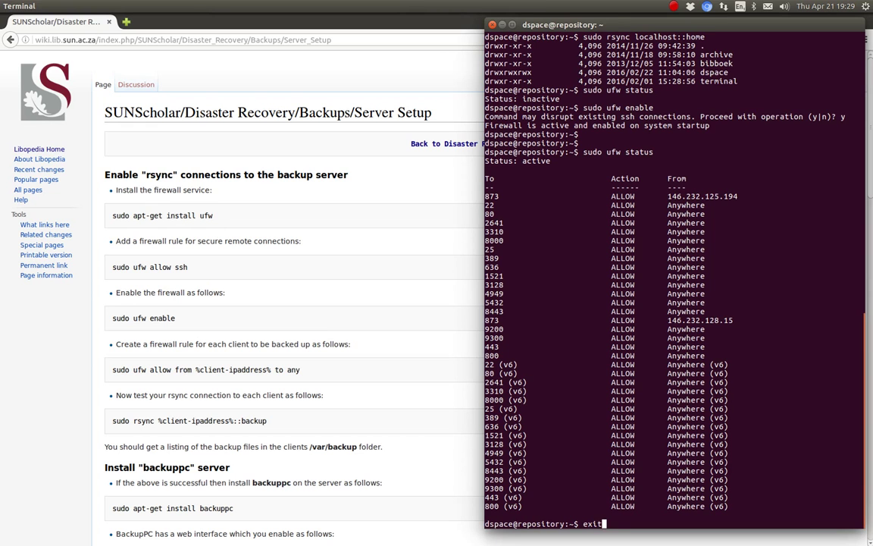
pyautogui.press('Return')
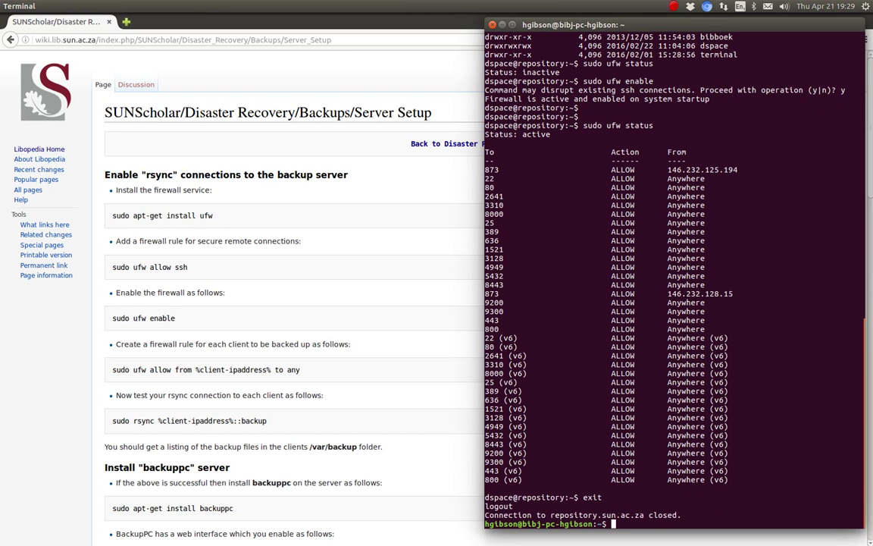
pyautogui.write('clear')
pyautogui.press('Return')
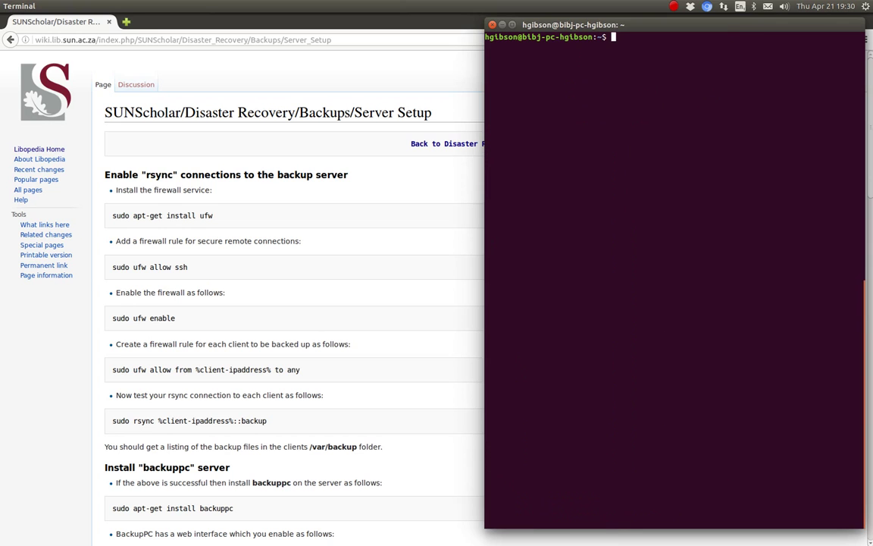
# - Connect over SSH to the backup server arc.bib.sun.ac.za as bibboek, entering the account password
pyautogui.write('ssh ')
pyautogui.write('biboek')
pyautogui.press('BackSpace')
pyautogui.press('BackSpace')
pyautogui.press('BackSpace')
pyautogui.write('boek@arc.bib.s')
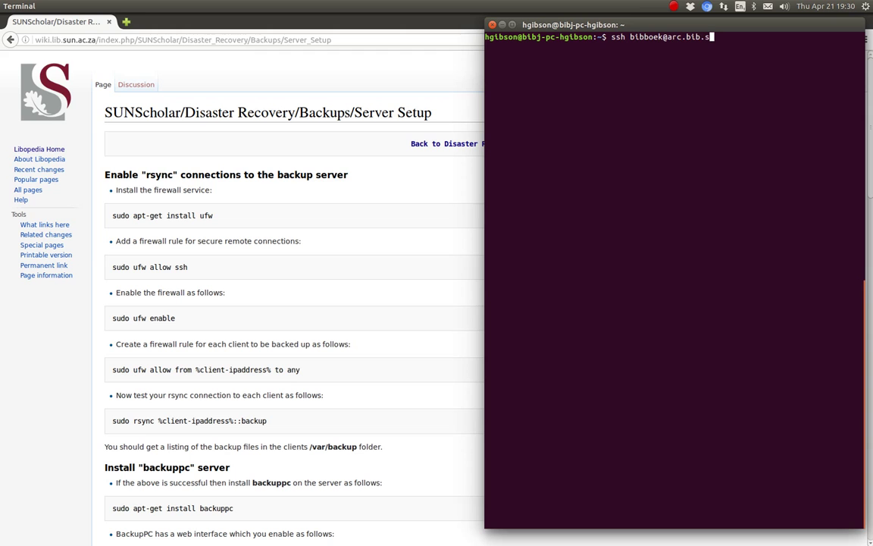
pyautogui.write('un.ac.za')
pyautogui.press('Return')
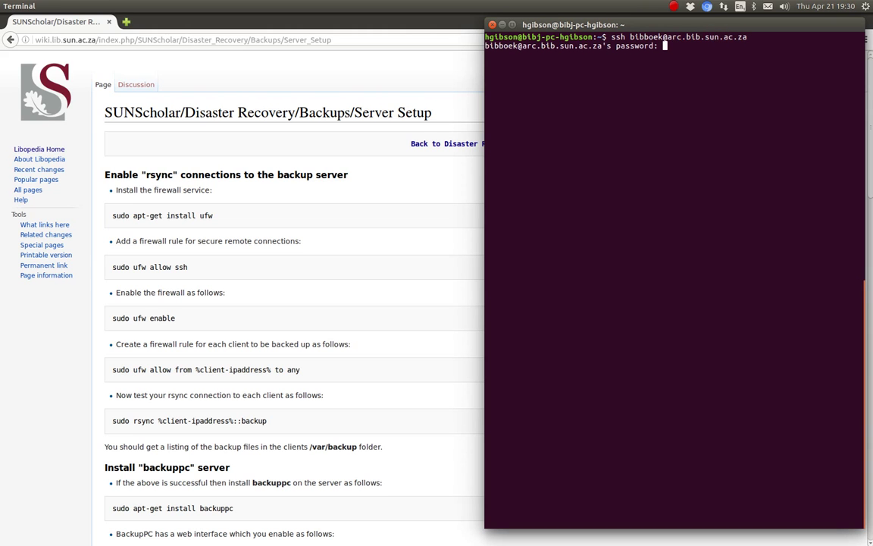
pyautogui.press('Return')
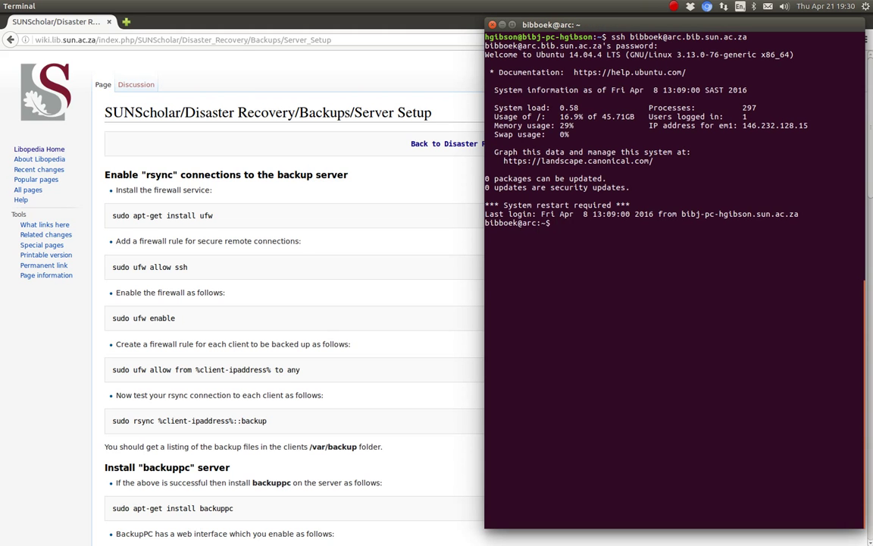
# - Run sudo ufw status on the backup server, entering the sudo password
pyautogui.press('Return')
pyautogui.press('Return')
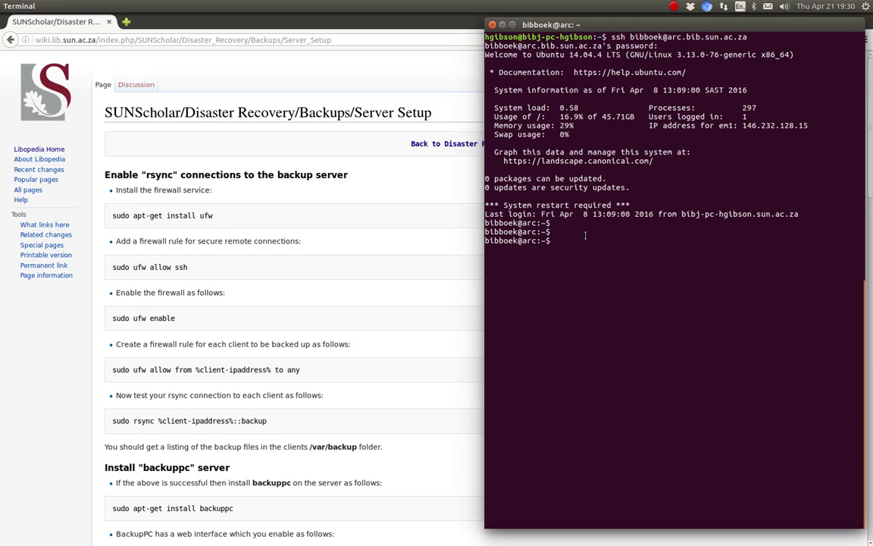
pyautogui.write('sudo ufw status')
pyautogui.press('Return')
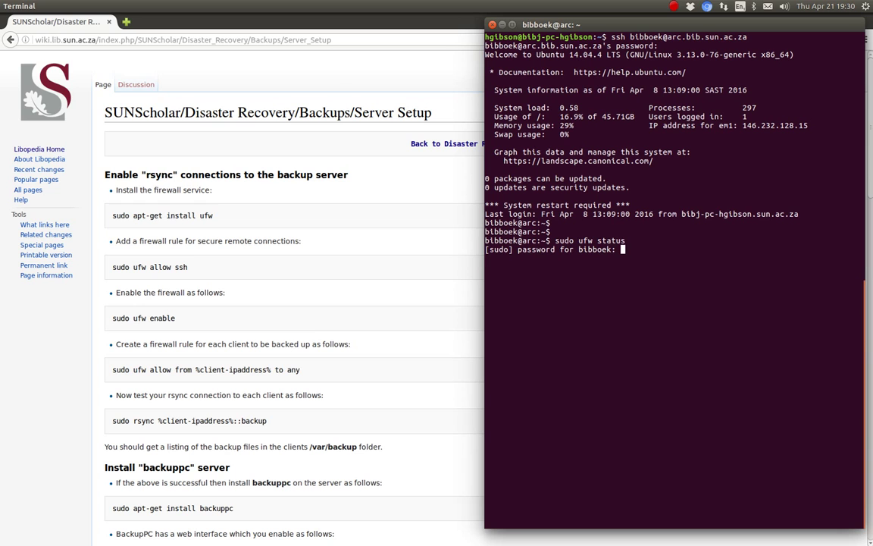
pyautogui.press('Return')
# - Enable the backup server's firewall with sudo ufw enable, answering y to proceed with the operation
pyautogui.press('Up')
pyautogui.press('BackSpace')
pyautogui.press('BackSpace')
pyautogui.press('BackSpace')
pyautogui.press('BackSpace')
pyautogui.press('BackSpace')
pyautogui.press('BackSpace')
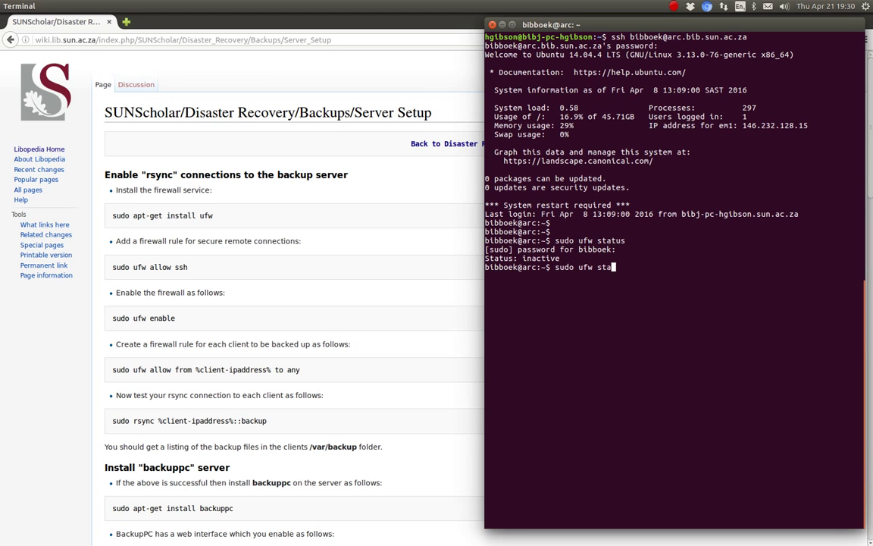
pyautogui.write('enable')
pyautogui.press('Return')
pyautogui.write('y')
pyautogui.press('Return')
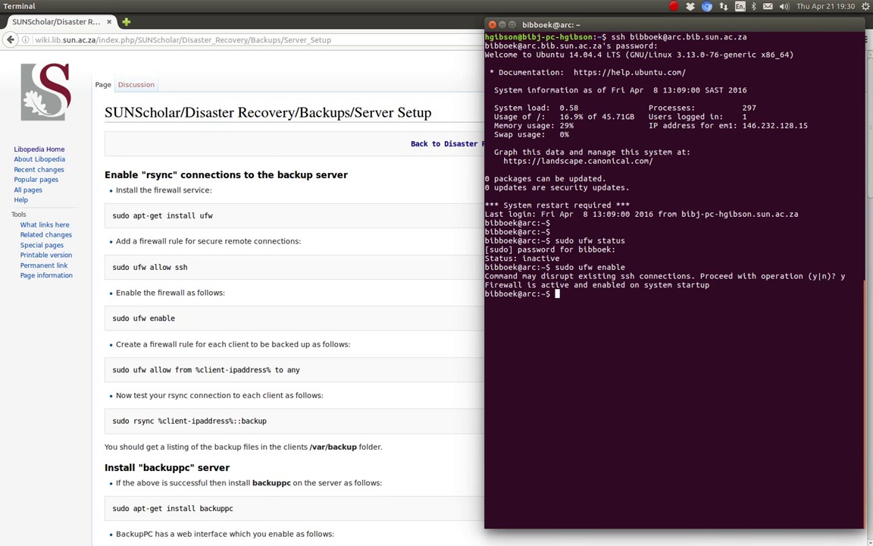
# - Run sudo ufw status again on the backup server to list its firewall rules
pyautogui.press('Up')
pyautogui.press('Up')
pyautogui.press('Return')
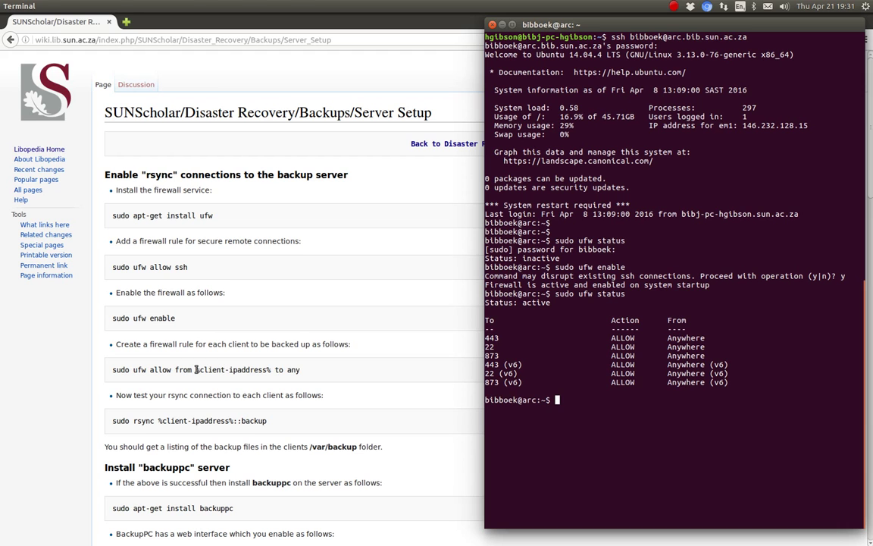
# - Highlight the wiki's %client-ipaddress% placeholder in the firewall rule, then the commands installing backuppc and apache2 apache2-utils
pyautogui.moveTo(196, 370); pyautogui.dragTo(266, 369)
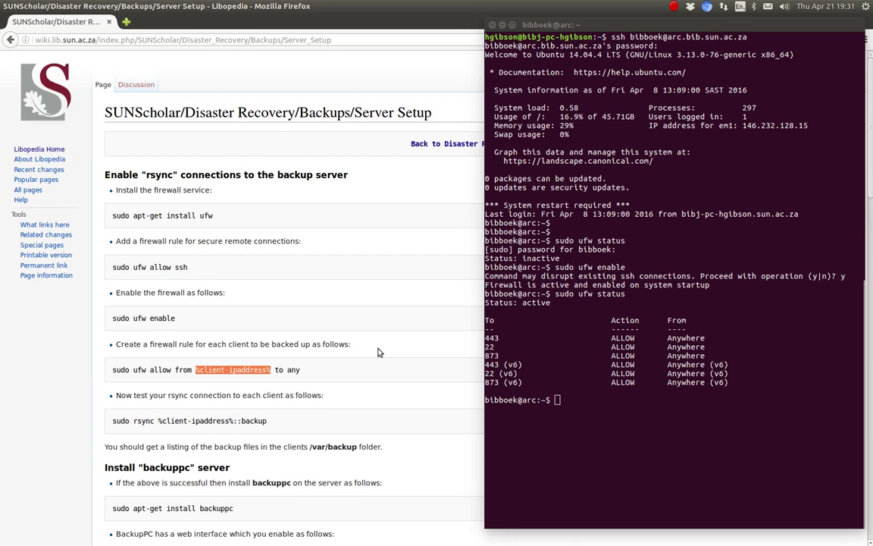
pyautogui.scroll(-5, 378, 352)
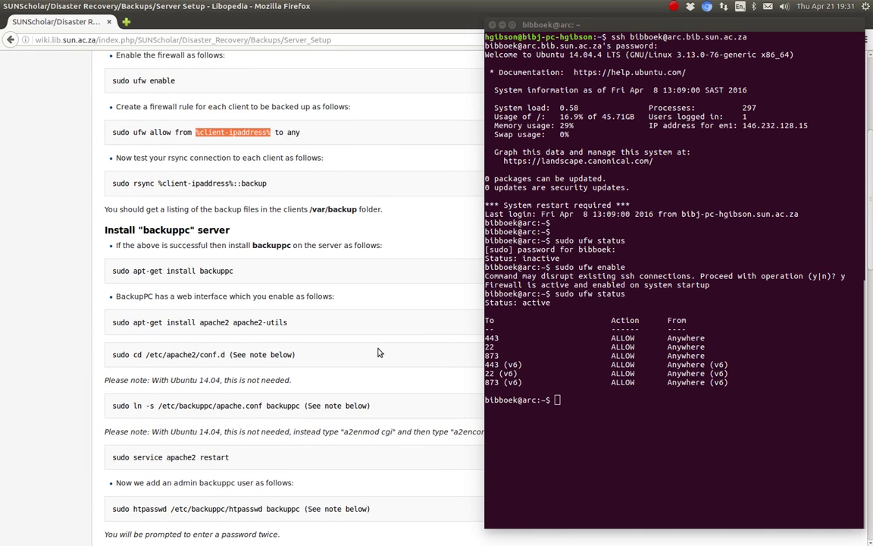
pyautogui.moveTo(235, 271); pyautogui.dragTo(109, 270)
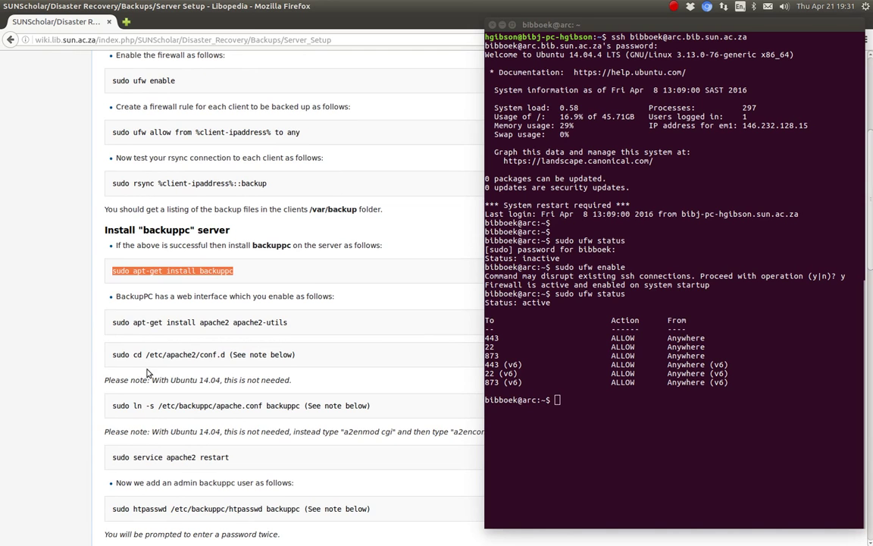
pyautogui.moveTo(288, 322); pyautogui.dragTo(110, 323)
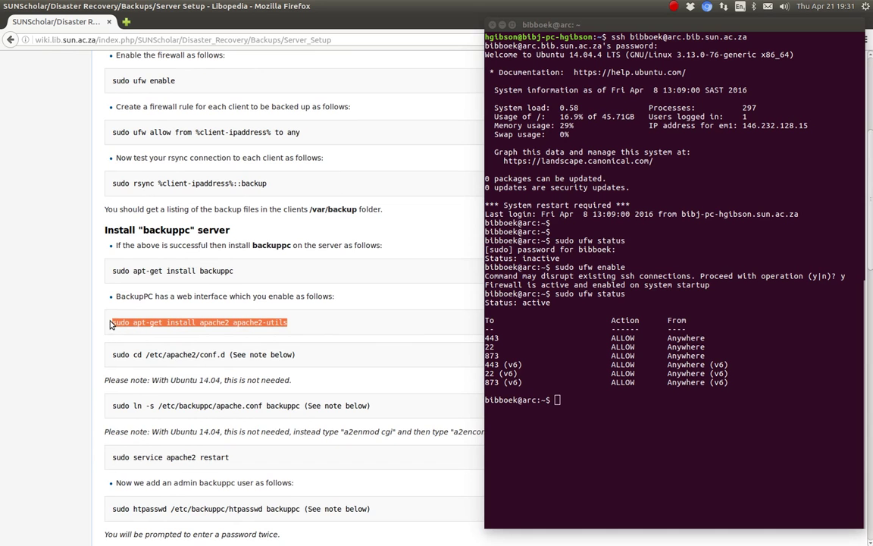
pyautogui.scroll(-3, 337, 333)
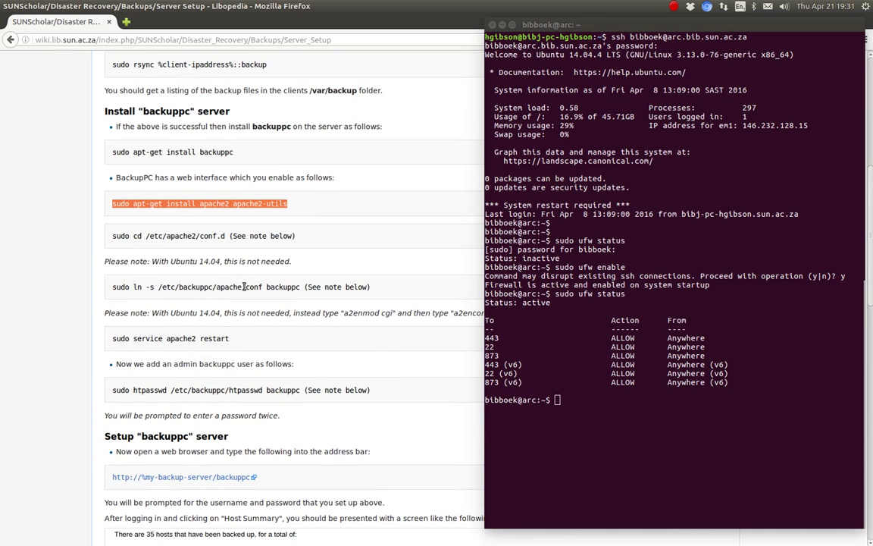
# - Change to the /etc/backuppc directory on the backup server and list its contents with ls -l
pyautogui.click(543, 351)
pyautogui.write('cd /etc/b')
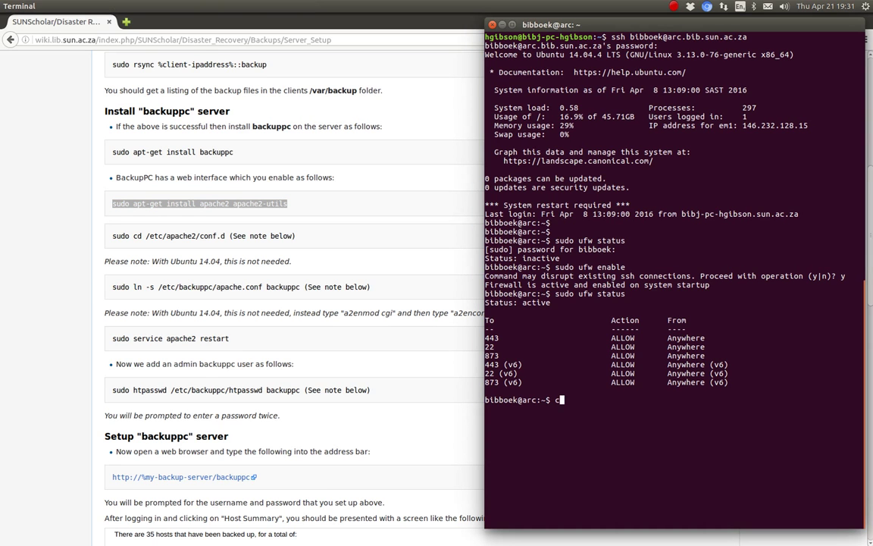
pyautogui.press('Tab')
pyautogui.press('Return')
pyautogui.write('ls -l')
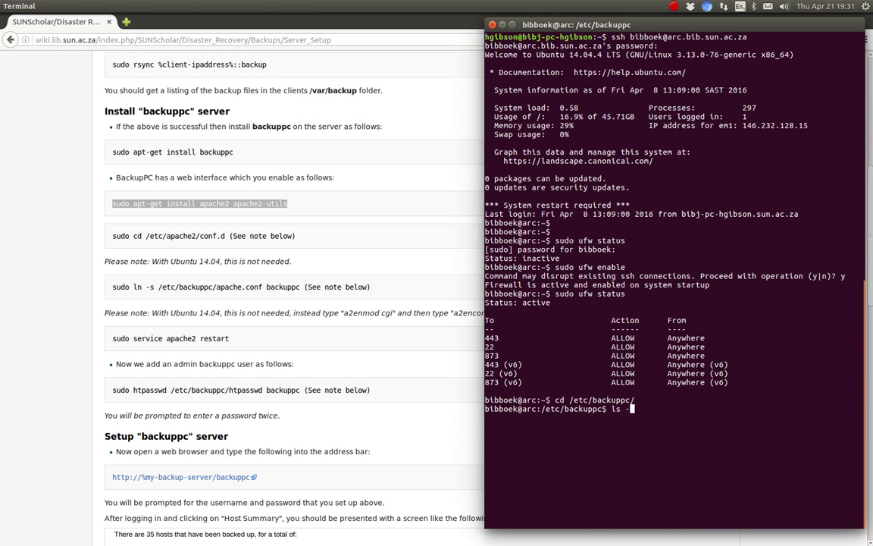
pyautogui.press('Return')
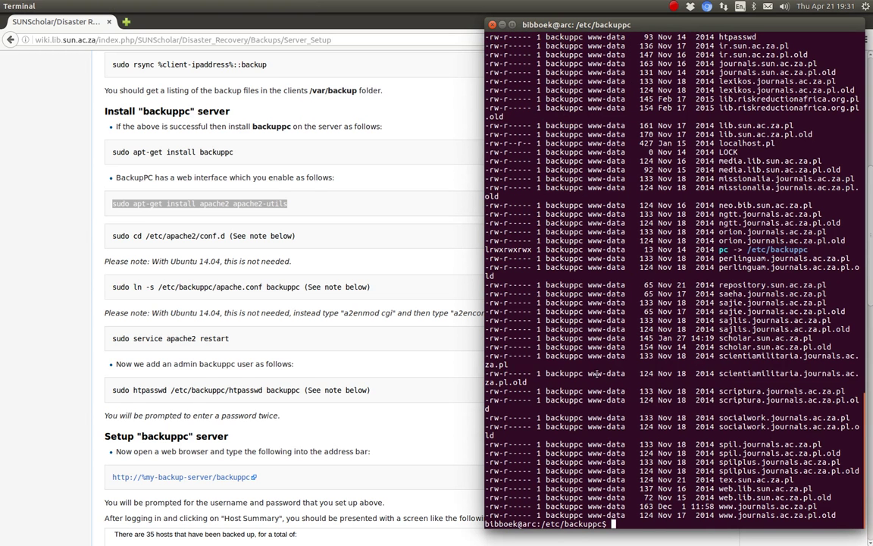
# - Look through the full /etc/backuppc listing of host configuration files
pyautogui.scroll(8, 640, 383)
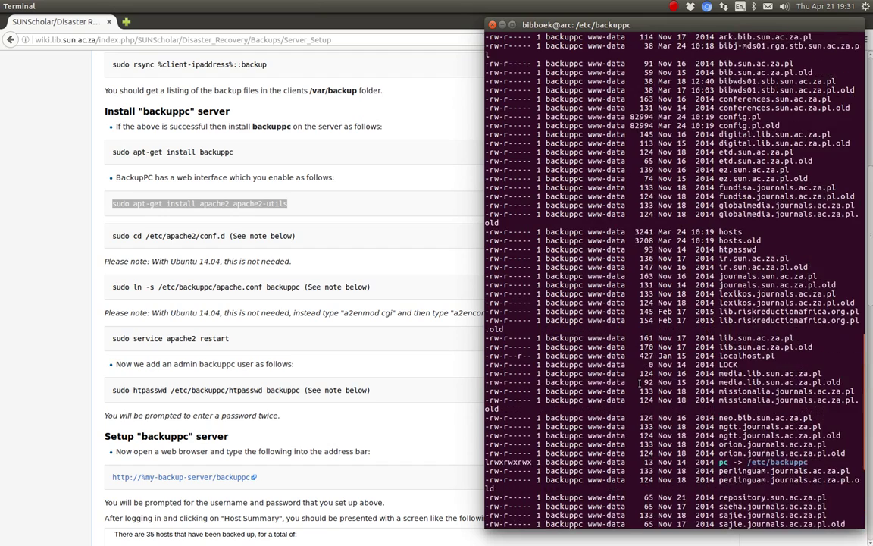
pyautogui.scroll(12, 640, 382)
pyautogui.scroll(4, 641, 383)
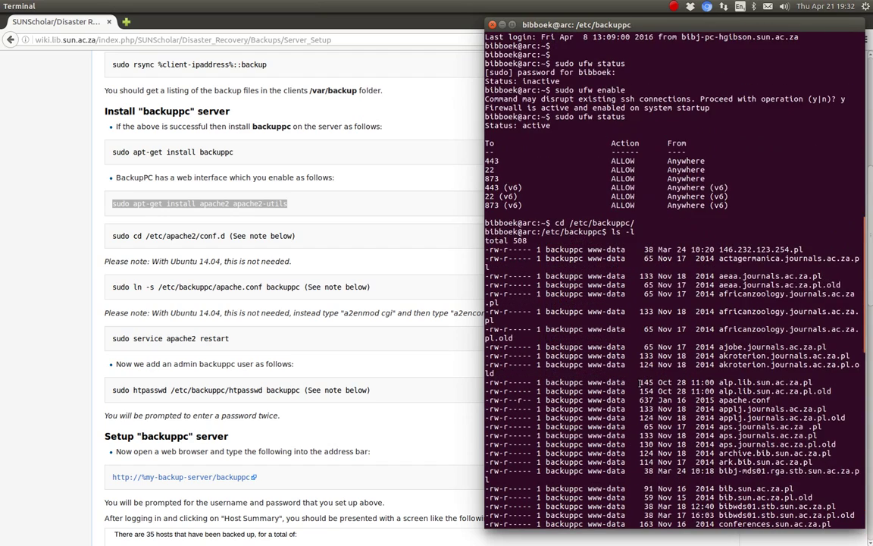
pyautogui.scroll(-8, 640, 383)
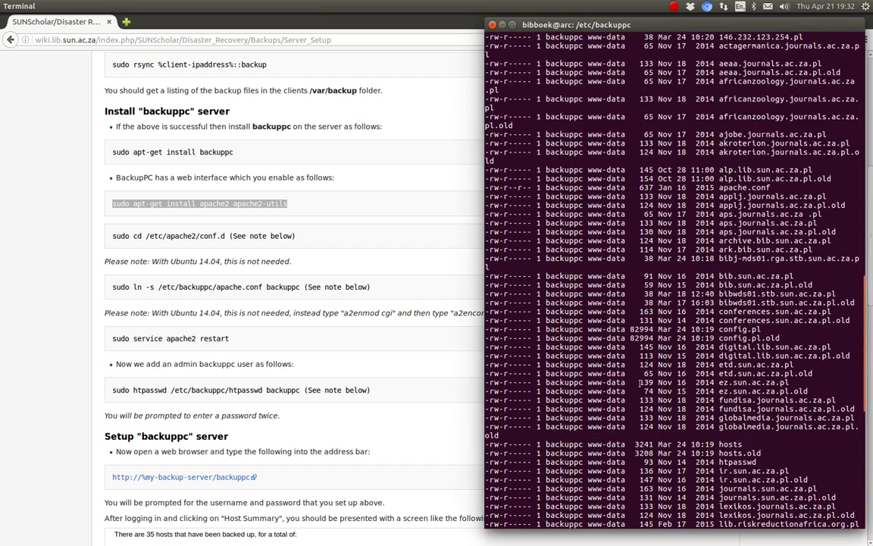
pyautogui.scroll(10, 640, 383)
pyautogui.scroll(-8, 640, 382)
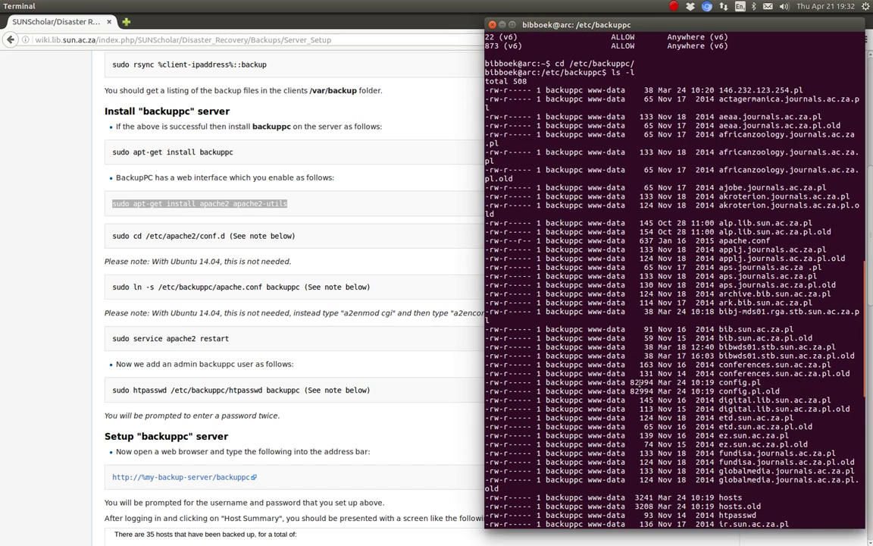
pyautogui.scroll(-18, 641, 384)
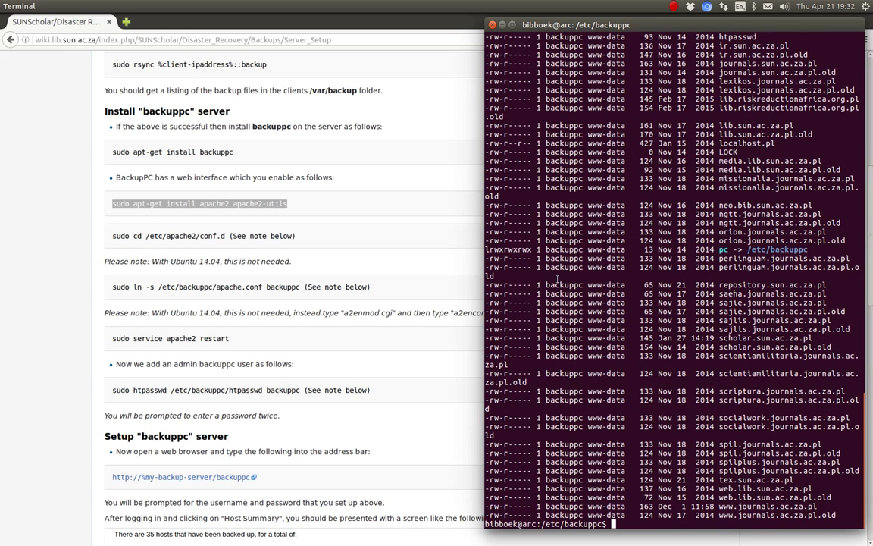
# - Change to the /etc/apache2 directory on the backup server and list its contents with ls -l
pyautogui.write('cd /etc/apache2/')
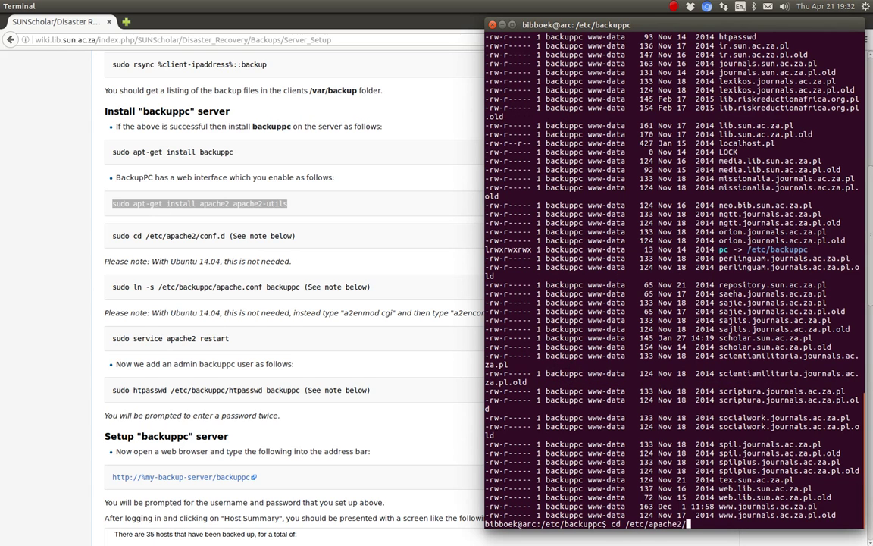
pyautogui.write('conf-')
pyautogui.press('BackSpace')
pyautogui.press('BackSpace')
pyautogui.press('BackSpace')
pyautogui.press('BackSpace')
pyautogui.press('Return')
pyautogui.write('ls -l')
pyautogui.press('Return')
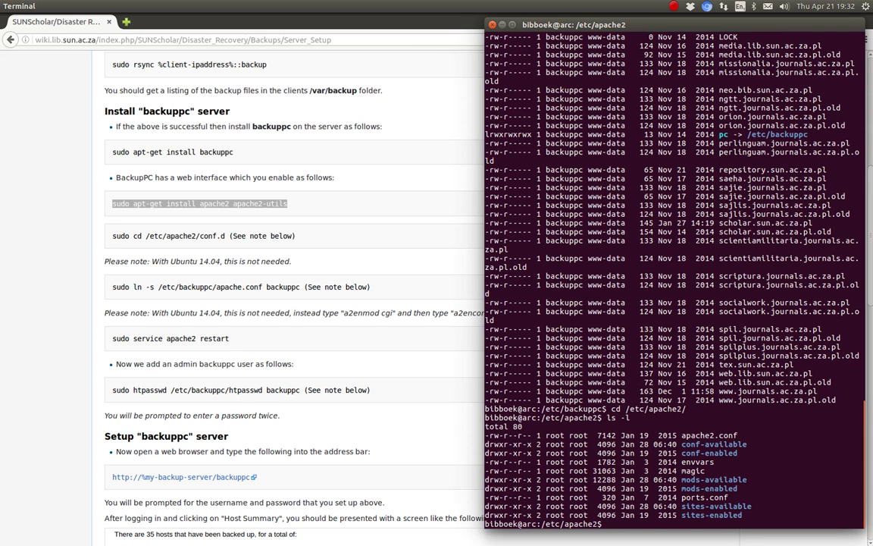
# - Change to the conf-available directory under /etc/apache2 and list its contents with ls and ls -l
pyautogui.write('cd conf-a')
pyautogui.press('Tab')
pyautogui.press('Return')
pyautogui.write('ls')
pyautogui.press('Return')
pyautogui.write('ls -l')
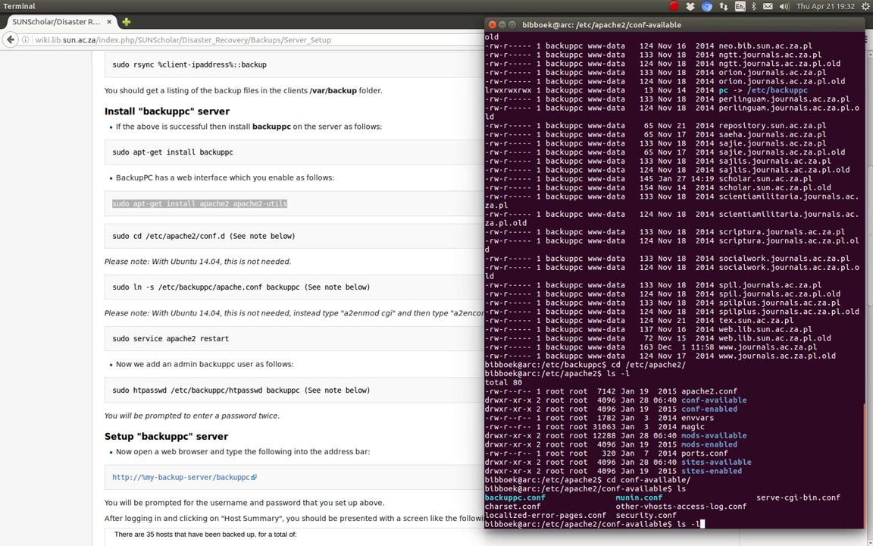
pyautogui.press('Return')
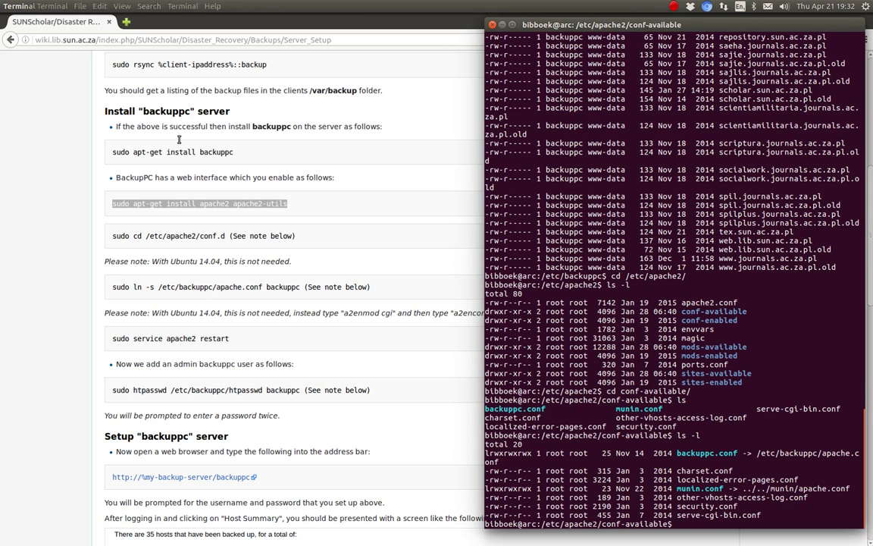
# - Highlight the wiki's "(See note below)" remark on the conf.d command and the /etc/backuppc/apache.conf path in the ln -s command
pyautogui.click(200, 237)
pyautogui.moveTo(200, 237); pyautogui.dragTo(292, 235)
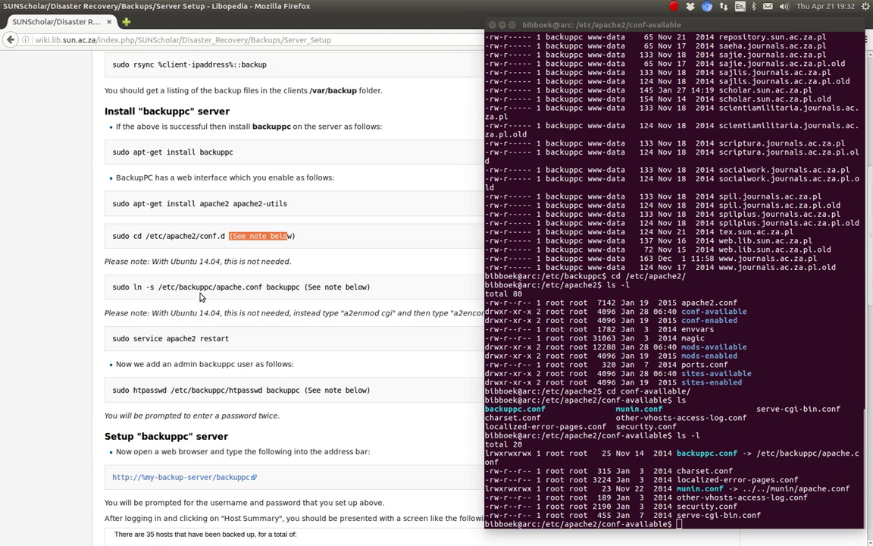
pyautogui.moveTo(262, 286); pyautogui.dragTo(141, 286)
pyautogui.click(226, 236)
pyautogui.moveTo(226, 236); pyautogui.dragTo(295, 236)
pyautogui.click(671, 312)
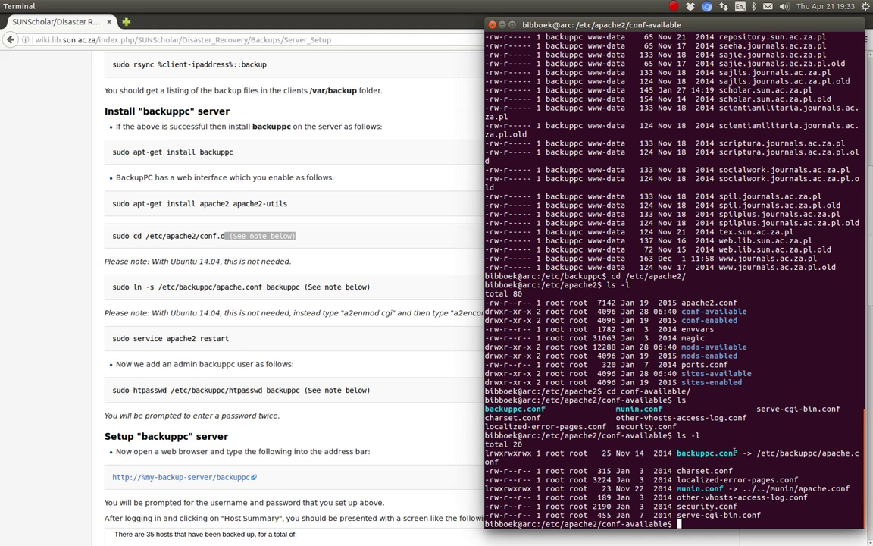
# - Highlight the backuppc.conf link and its target /etc/backuppc/apache.conf in the terminal listing, clearing the selection when done
pyautogui.moveTo(739, 452); pyautogui.dragTo(677, 447)
pyautogui.doubleClick(703, 452)
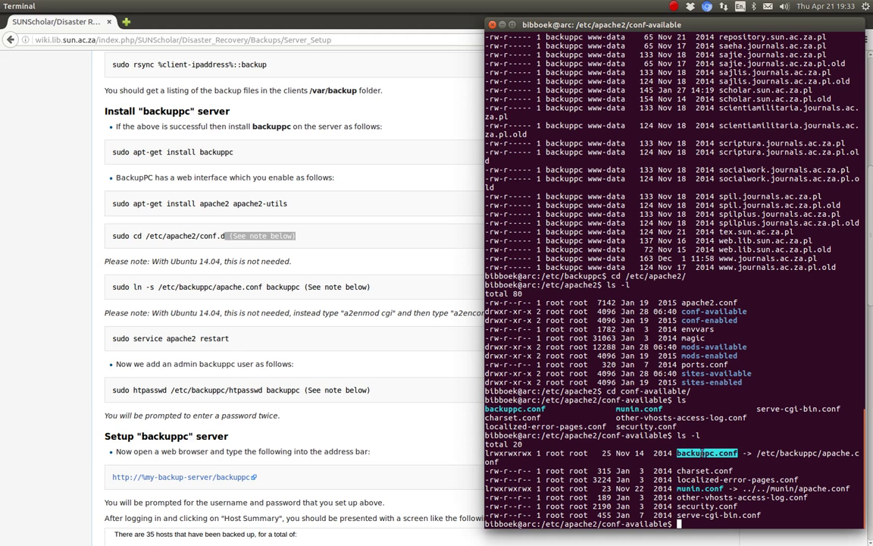
pyautogui.moveTo(758, 452); pyautogui.dragTo(854, 452)
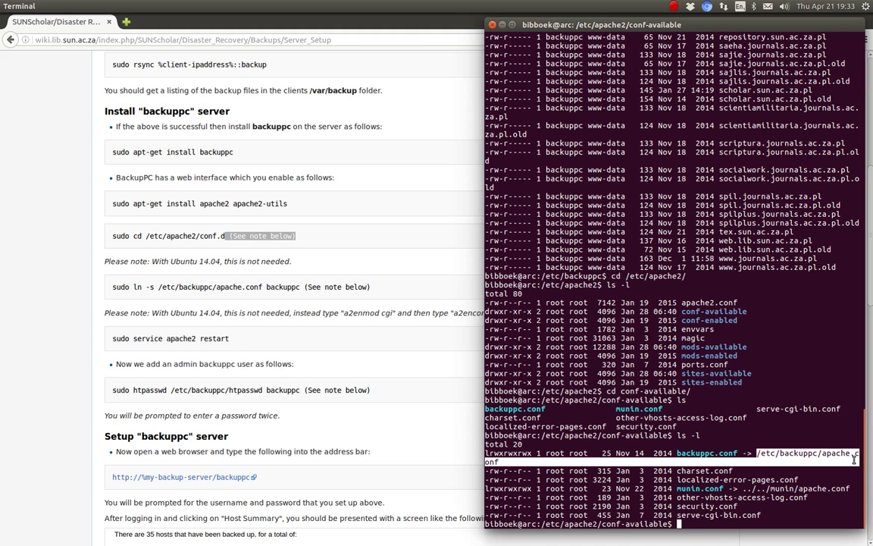
pyautogui.click(801, 453)
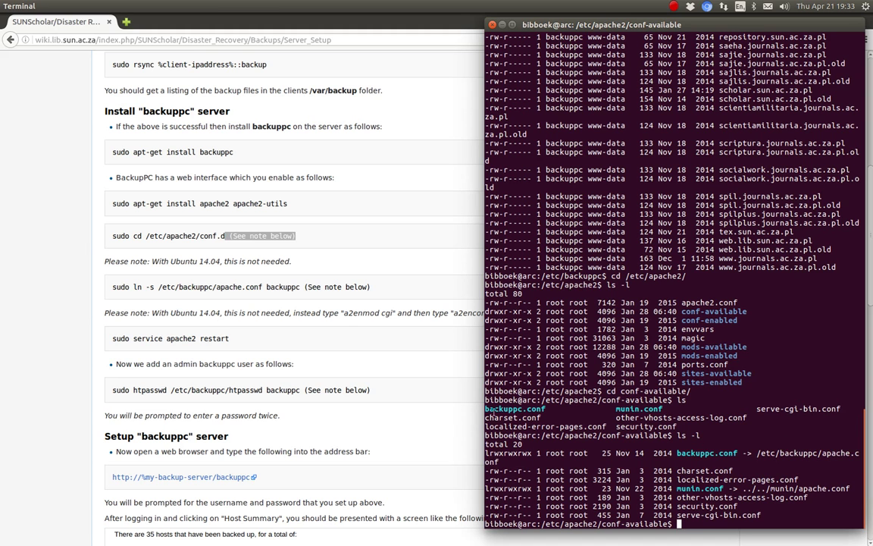
pyautogui.click(92, 213)
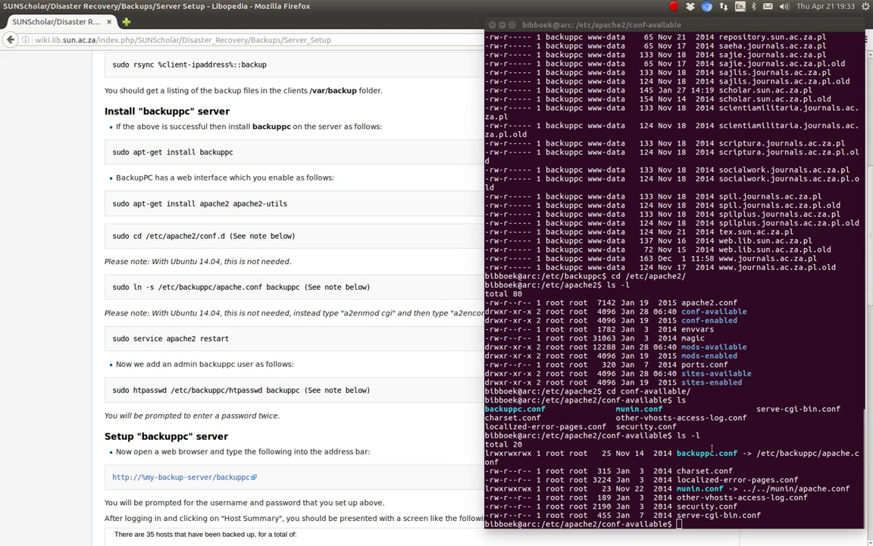
# - Log in to the wiki with the account username and password, dismissing the offer to remember the login
pyautogui.scroll(5, 265, 132)
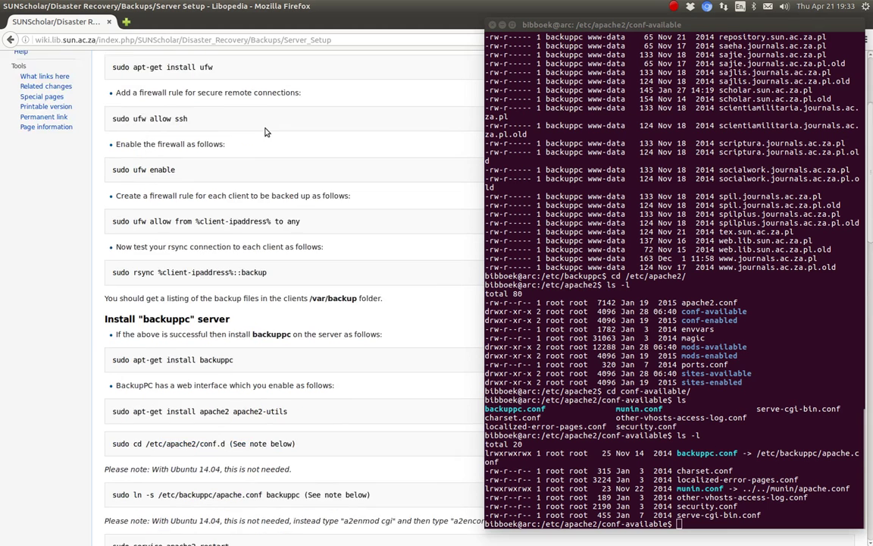
pyautogui.scroll(4, 265, 131)
pyautogui.moveTo(493, 25); pyautogui.dragTo(500, 27)
pyautogui.click(742, 59)
pyautogui.click(848, 59)
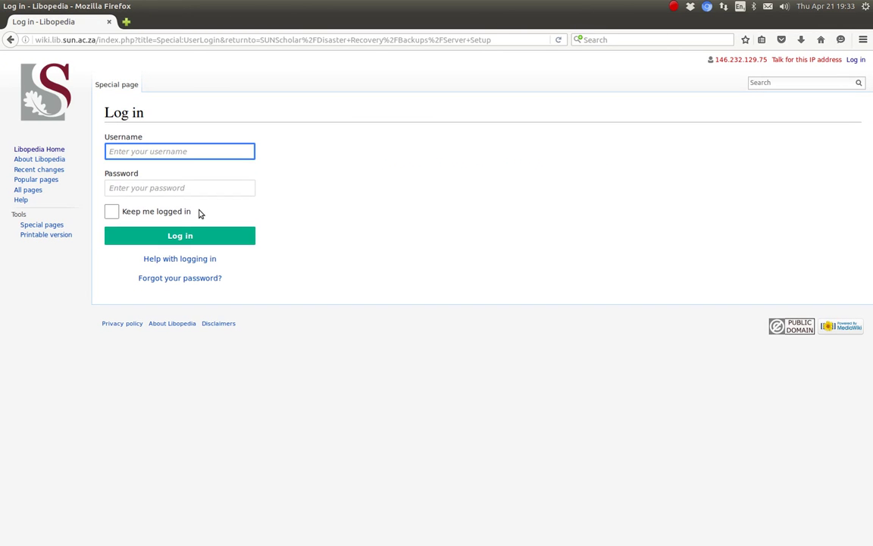
pyautogui.write('Bibboe')
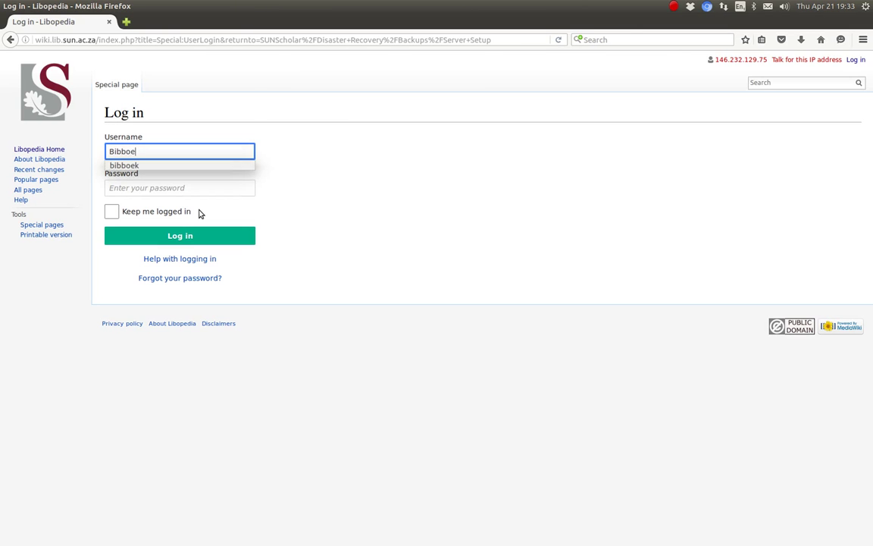
pyautogui.write('k')
pyautogui.press('Tab')
pyautogui.write('*')
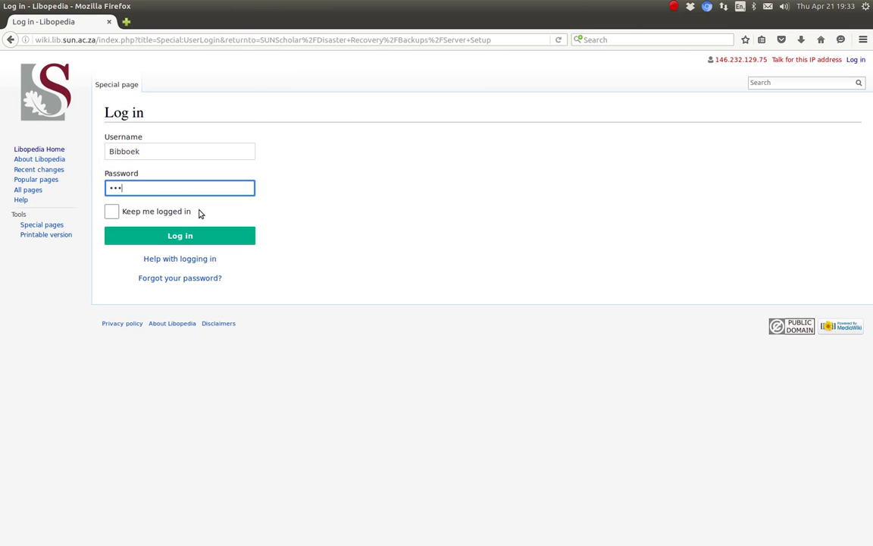
pyautogui.press('Return')
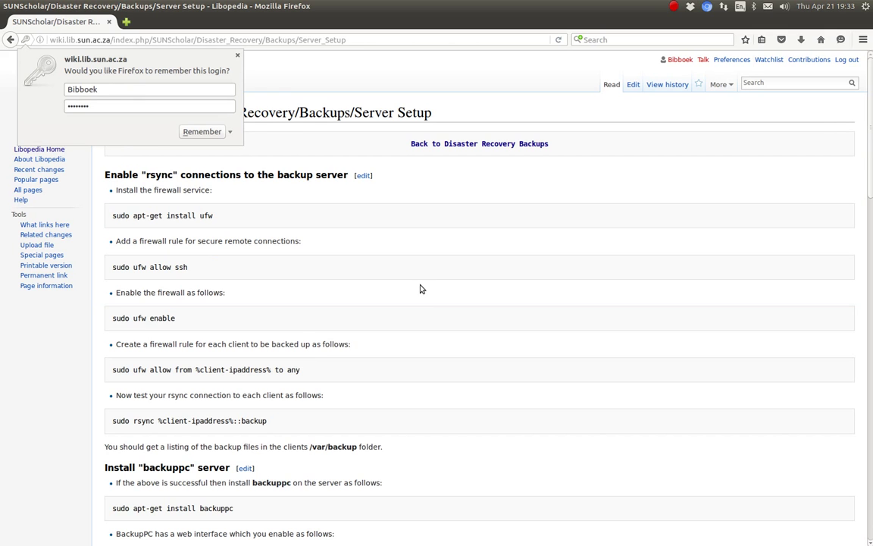
pyautogui.click(237, 55)
# - Bring the terminal back beside the Server Setup page and show the Install "backuppc" server section
pyautogui.scroll(-5, 436, 255)
pyautogui.moveTo(3, 279)
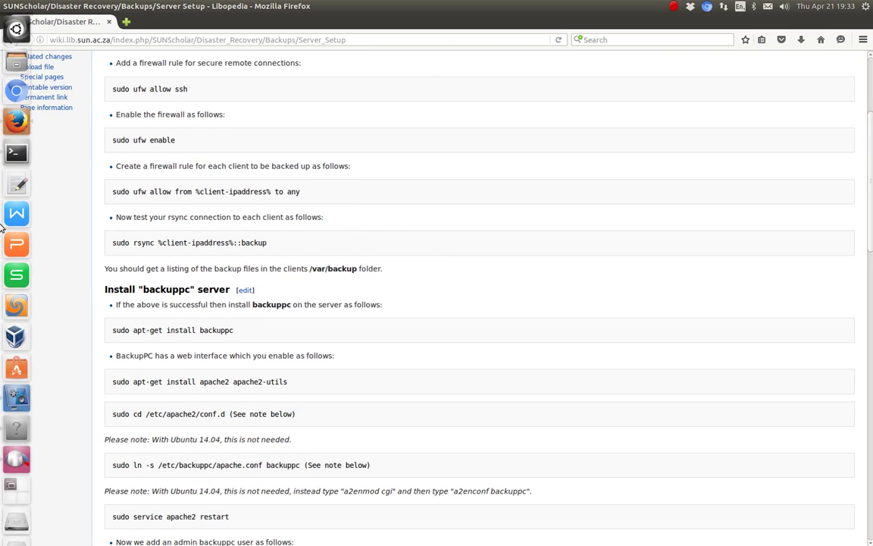
pyautogui.click(15, 156)
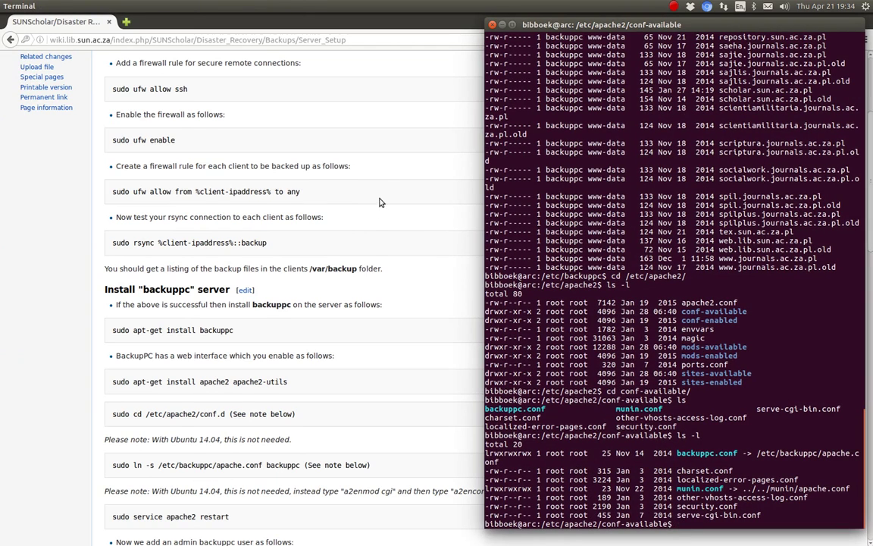
pyautogui.scroll(-4, 367, 196)
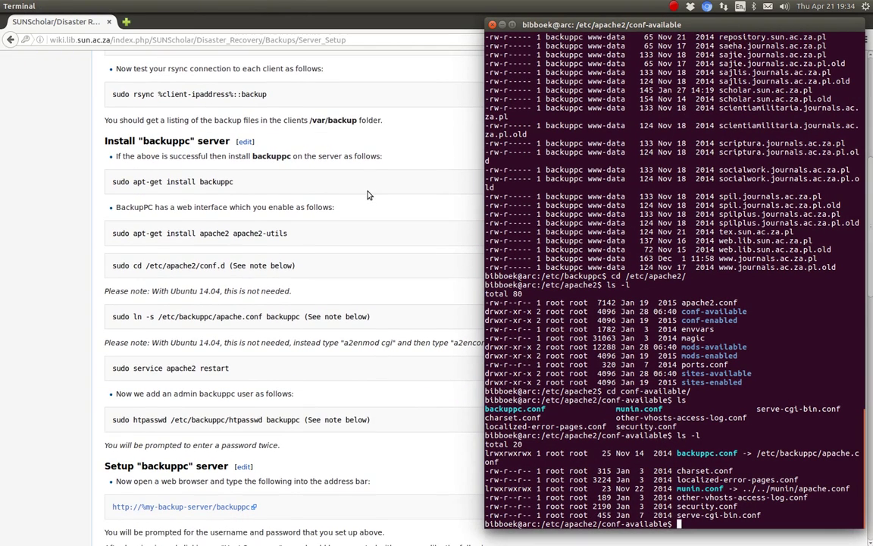
pyautogui.scroll(-2, 367, 195)
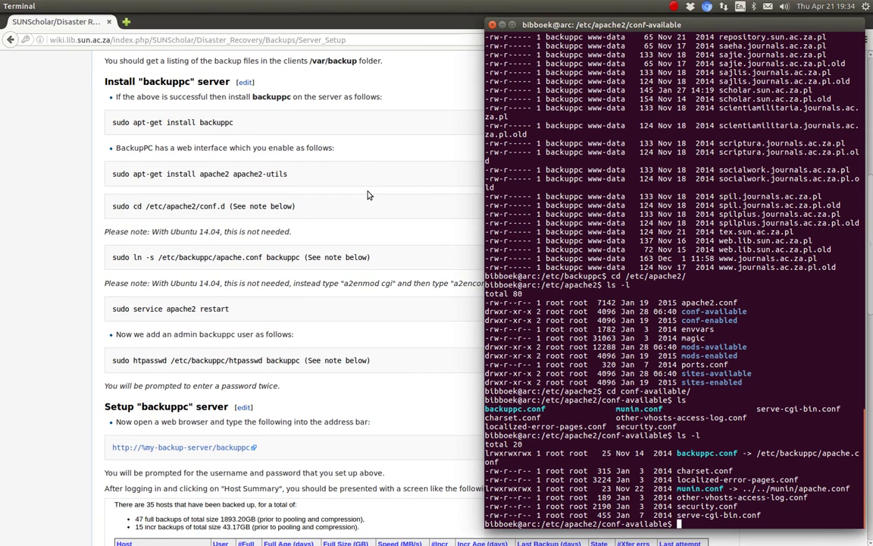
# - Edit the Install "backuppc" server section so the link command reads sudo ln -s /etc/backuppc/conf-available backuppc.conf
pyautogui.click(246, 84)
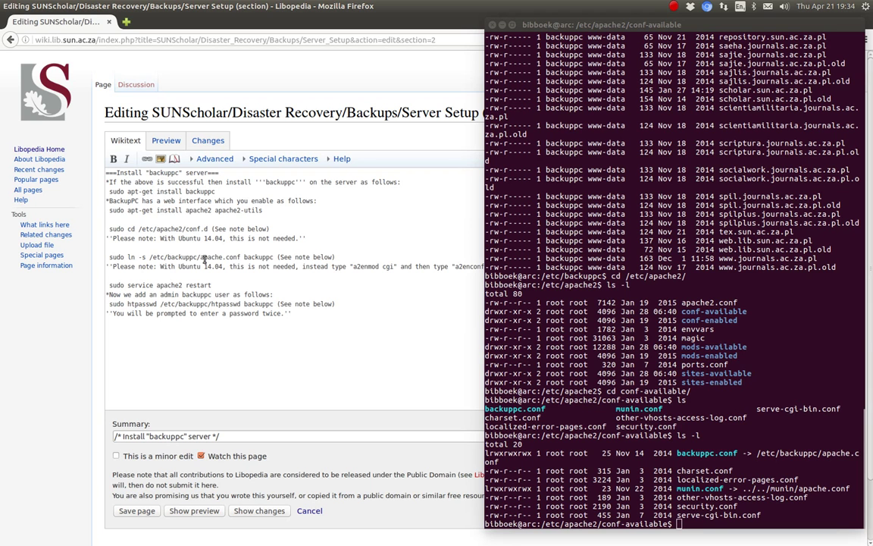
pyautogui.moveTo(200, 258); pyautogui.dragTo(228, 258)
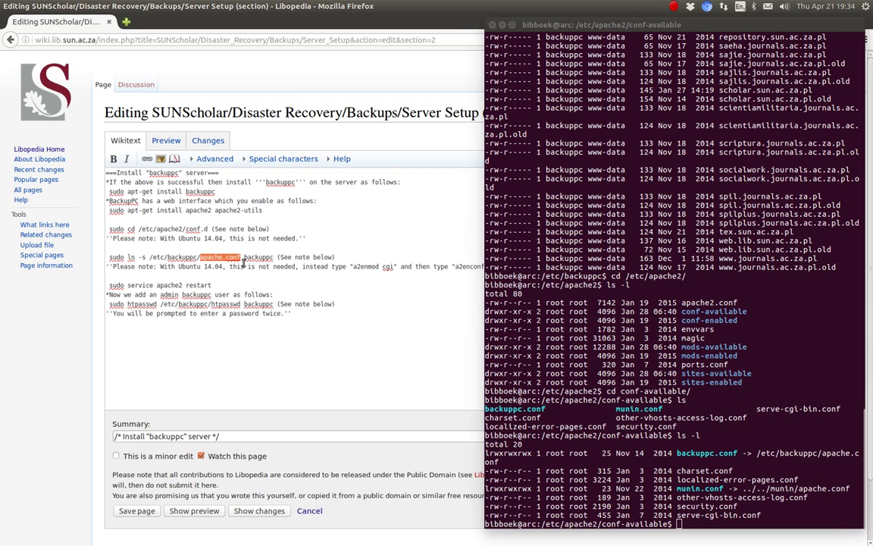
pyautogui.write('conf')
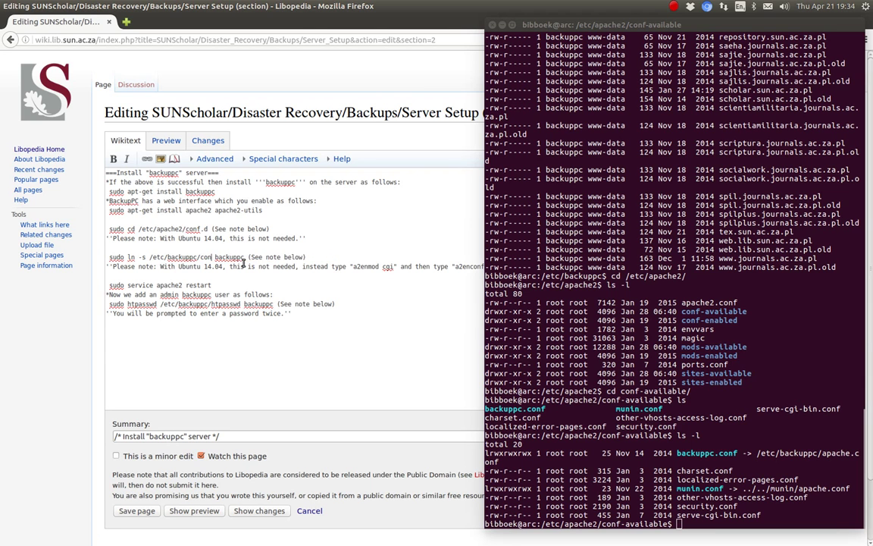
pyautogui.write('-available backuppc')
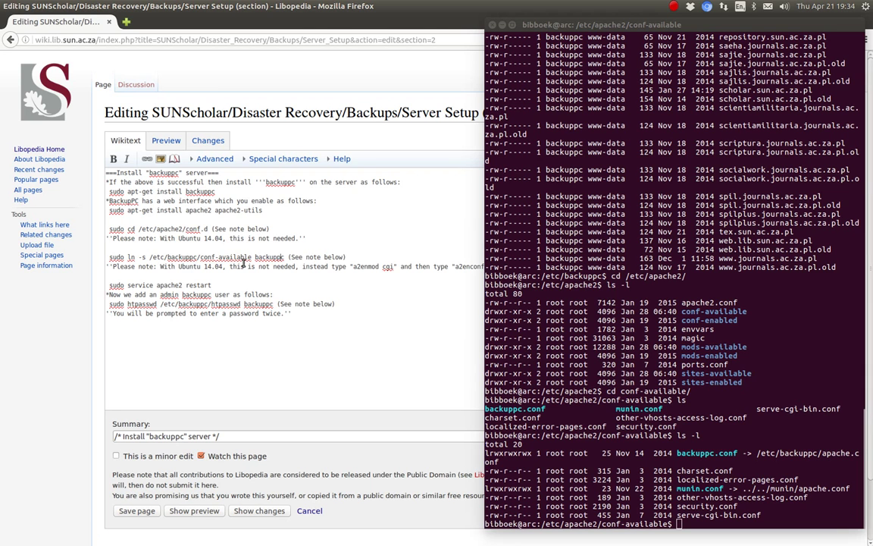
pyautogui.write('.conf')
# - Add the headings ";For Ubuntu 12.04" above the conf.d command and ";For Ubuntu 14.04" above the ln -s command, and save the page
pyautogui.click(117, 219)
pyautogui.press('Return')
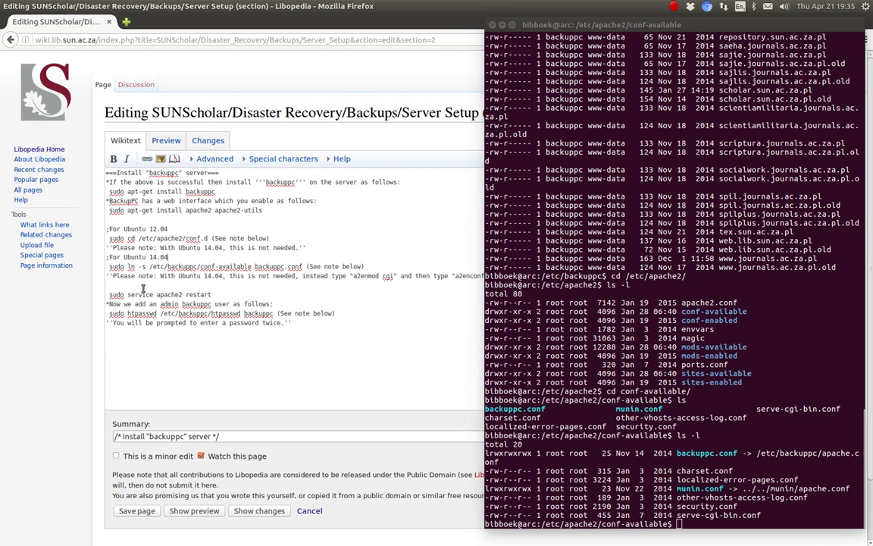
pyautogui.click(125, 510)
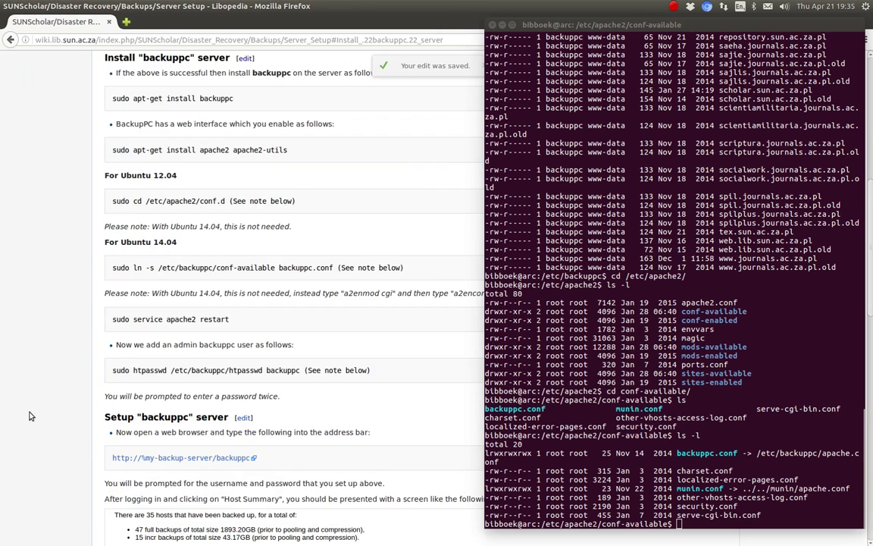
# - Move the Ubuntu 12.04 block below the Ubuntu 14.04 note in the Install "backuppc" server section, remove the blank lines, and save the page
pyautogui.scroll(3, 30, 415)
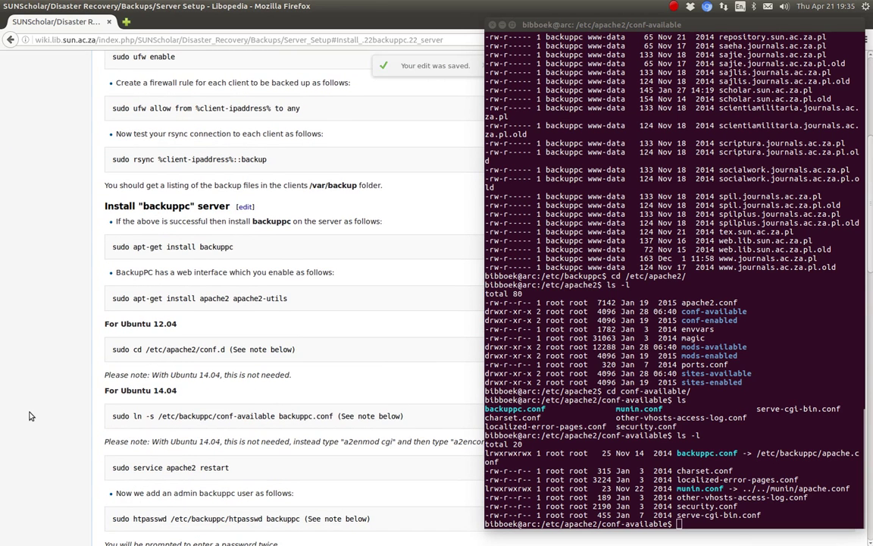
pyautogui.scroll(-3, 30, 415)
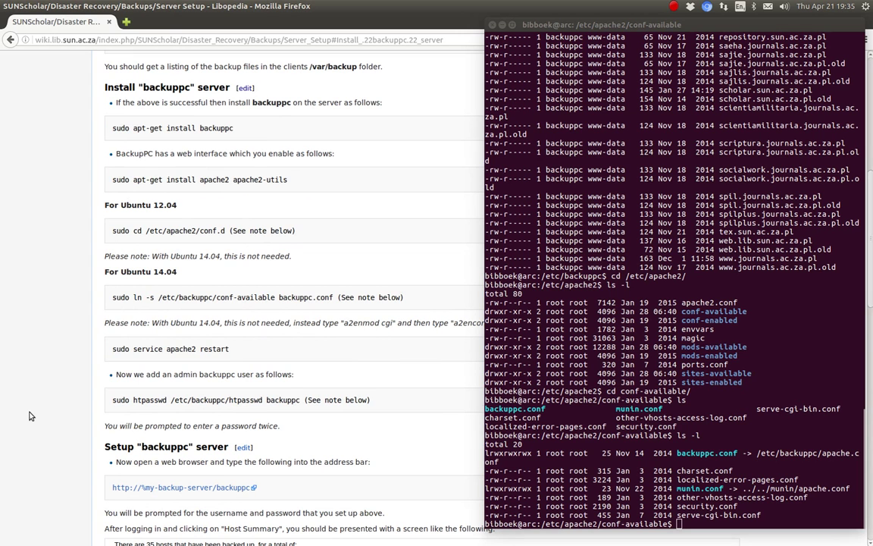
pyautogui.click(244, 88)
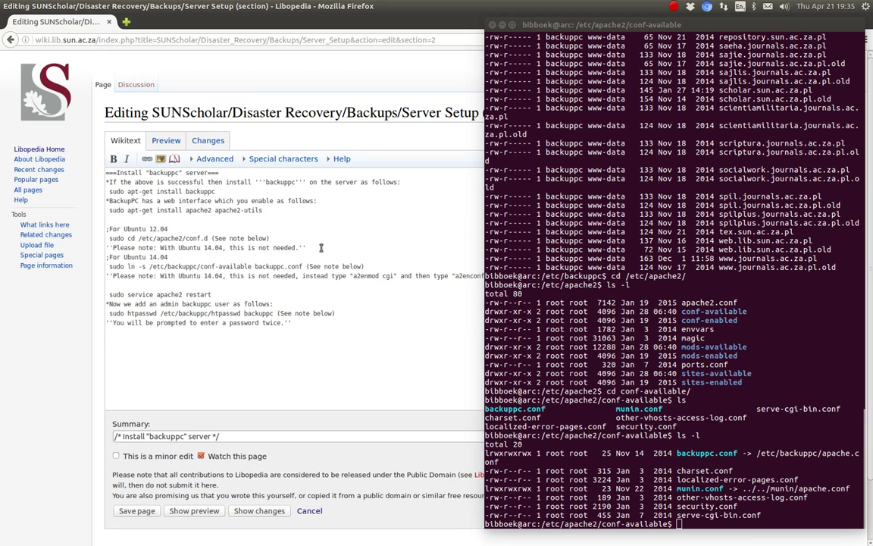
pyautogui.moveTo(306, 248); pyautogui.dragTo(108, 219)
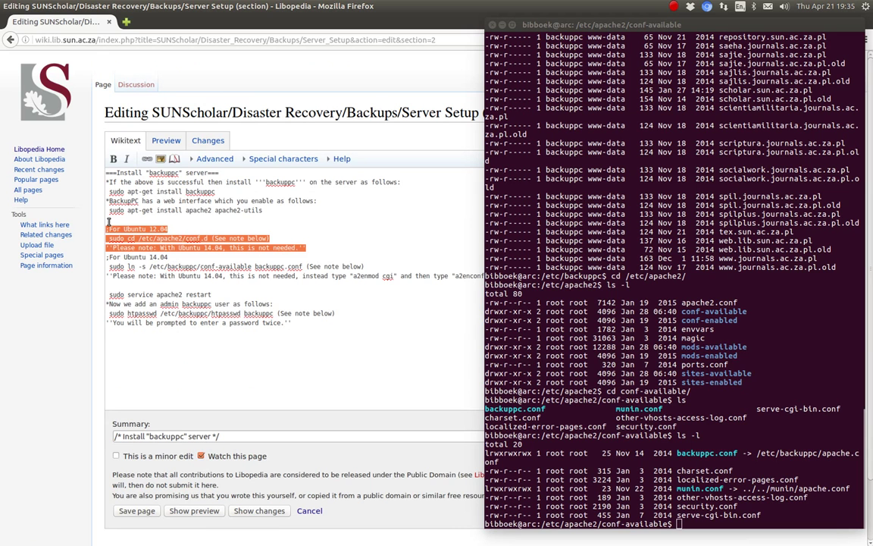
pyautogui.press('Delete')
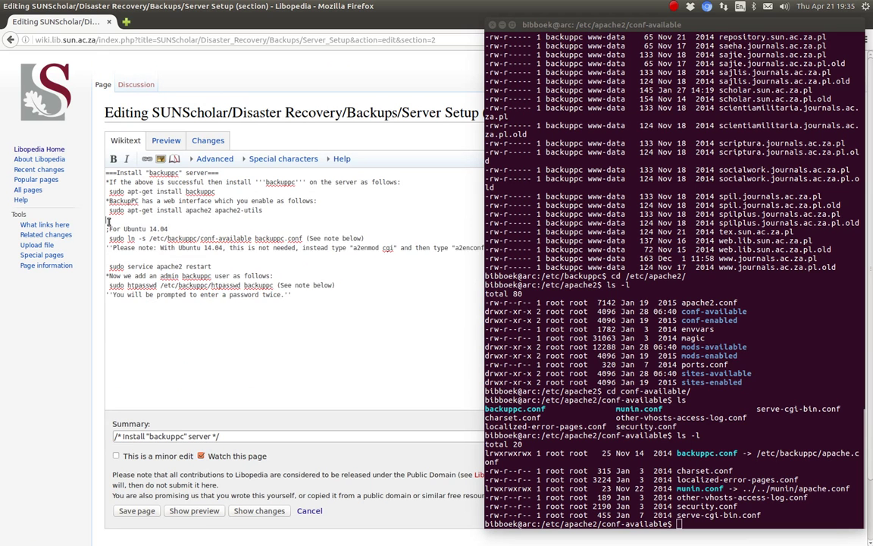
pyautogui.hotkey('ctrl', 'z')
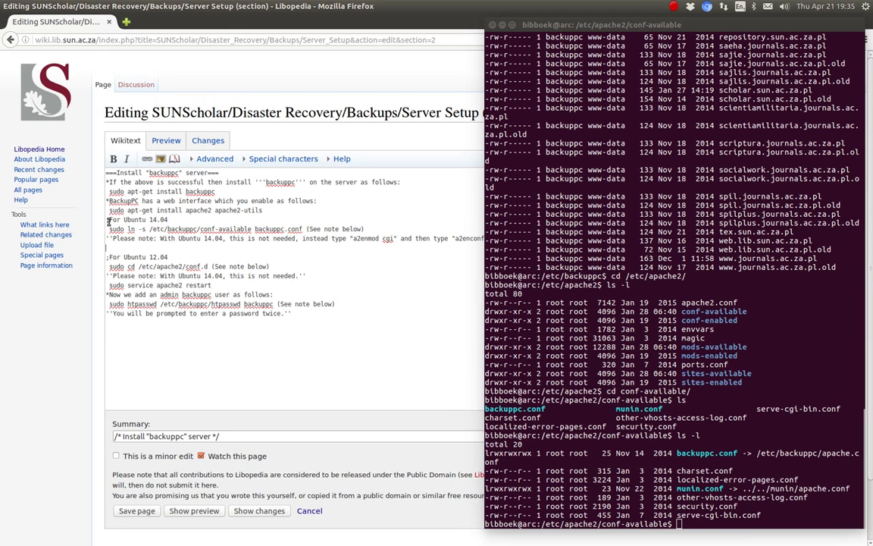
pyautogui.press('Delete')
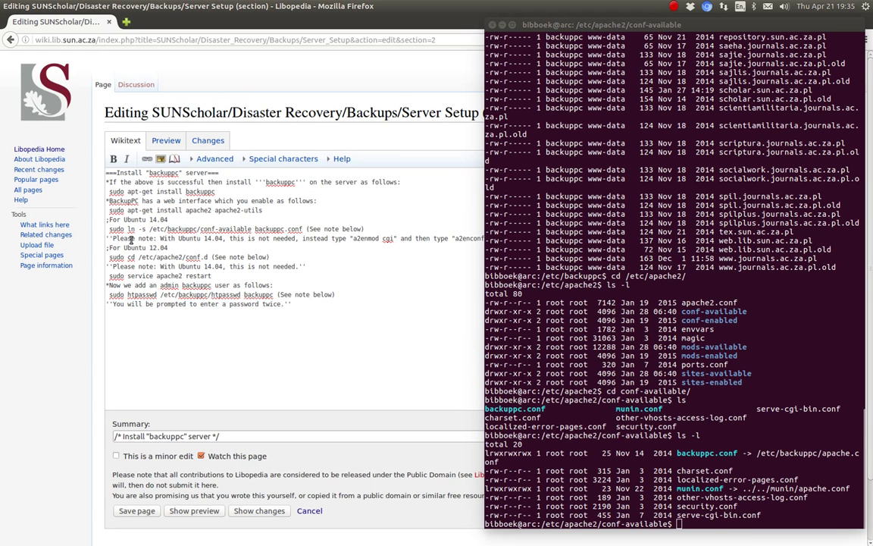
pyautogui.click(132, 512)
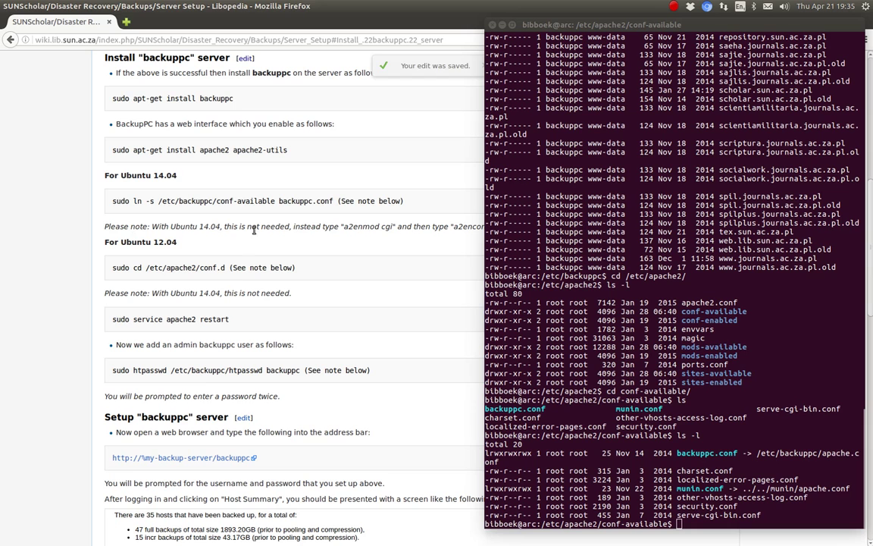
# - Minimize the terminal and highlight the wiki's a2enmod cgi note for Ubuntu 14.04, then the conf.d command for Ubuntu 12.04
pyautogui.click(501, 25)
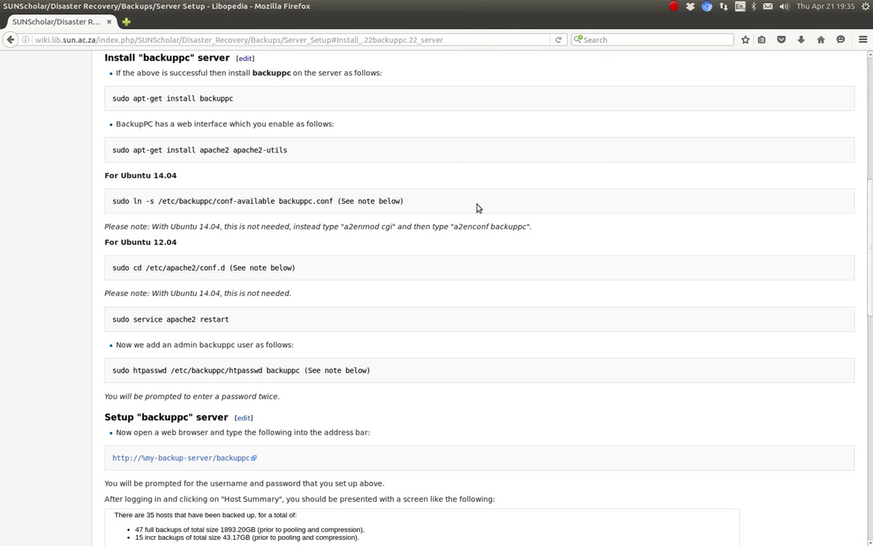
pyautogui.moveTo(533, 227); pyautogui.dragTo(164, 227)
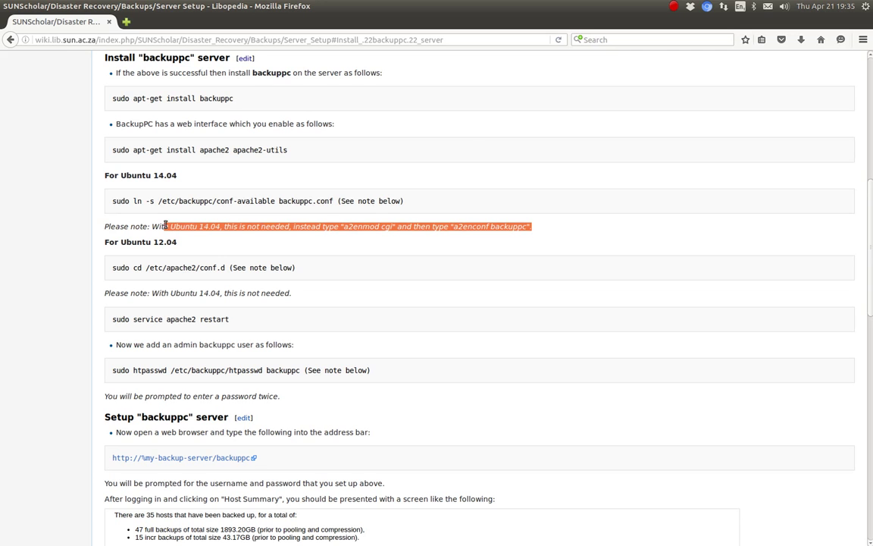
pyautogui.click(326, 271)
pyautogui.moveTo(326, 271); pyautogui.dragTo(119, 267)
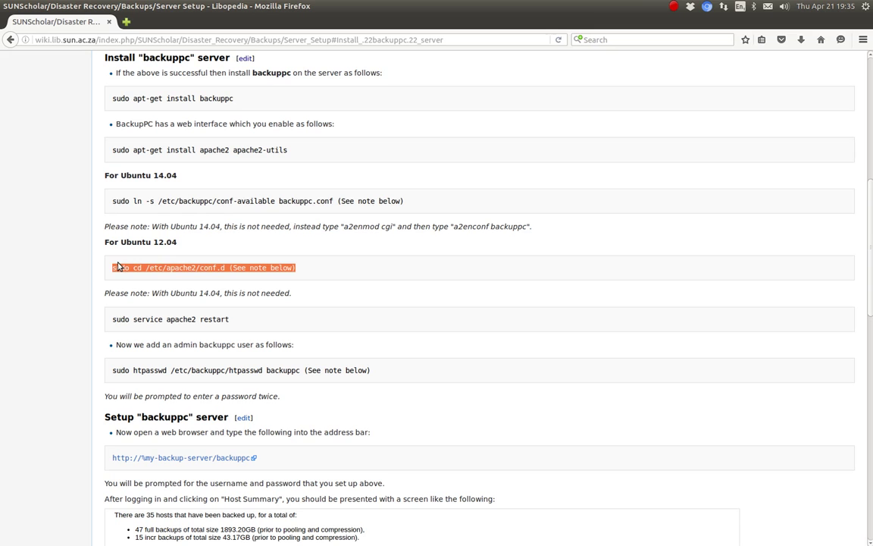
pyautogui.click(87, 271)
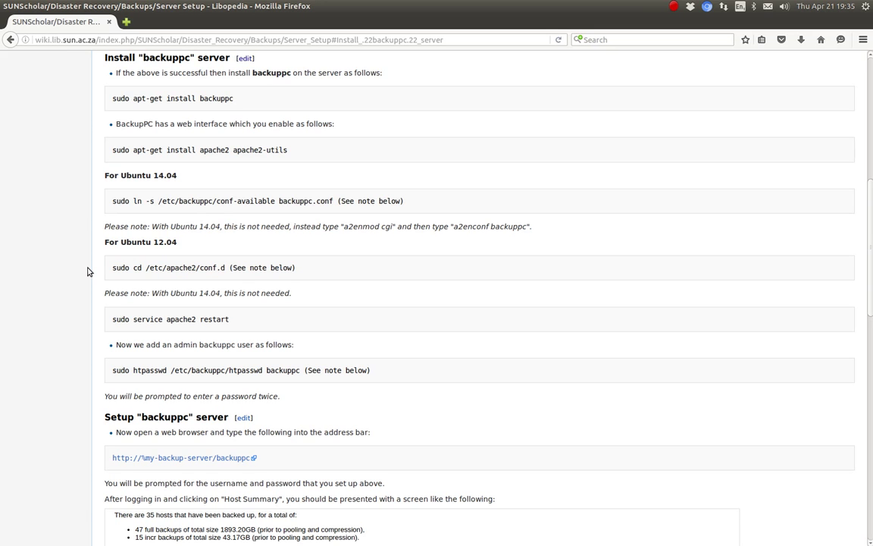
# - Highlight the wiki's Apache restart command, then the htpasswd command that adds the backuppc admin user
pyautogui.moveTo(231, 319); pyautogui.dragTo(85, 317)
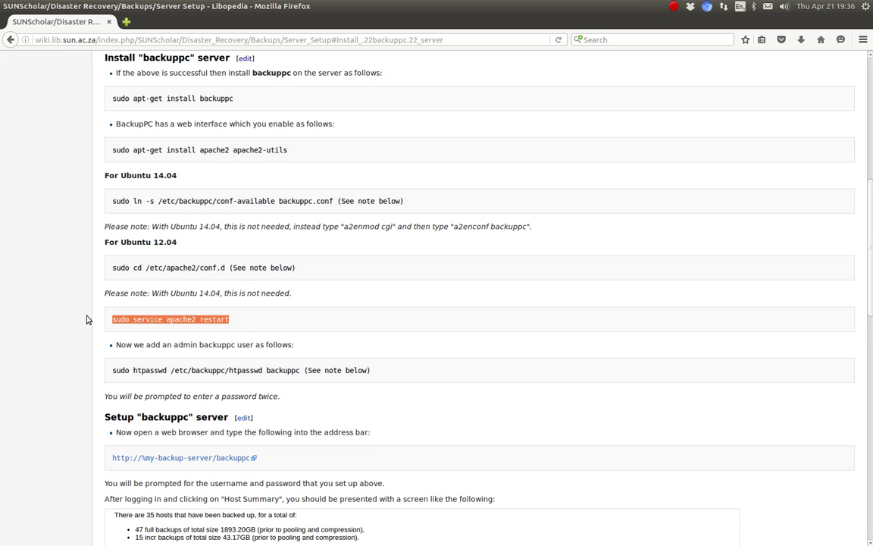
pyautogui.scroll(-3, 85, 318)
pyautogui.moveTo(300, 251); pyautogui.dragTo(96, 228)
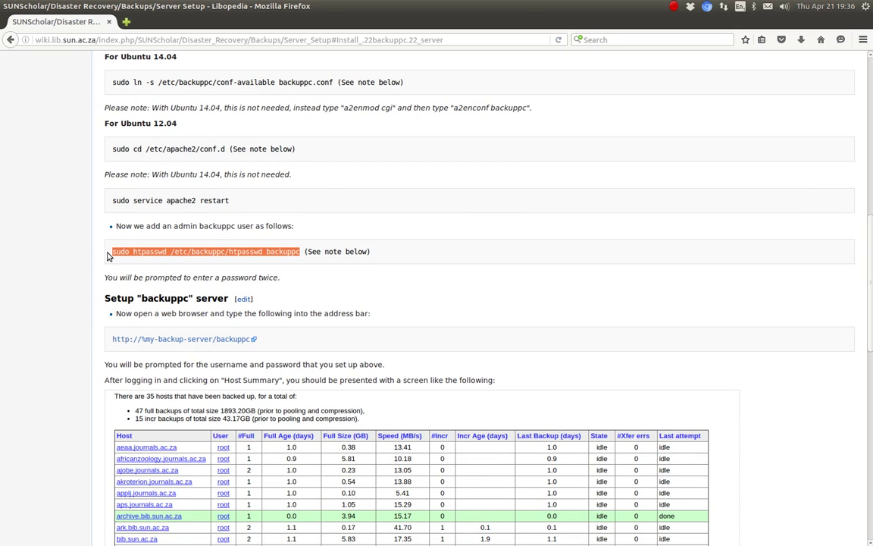
# - Restore the terminal beside the wiki and review the Setup "backuppc" server section through its Xfer settings example, returning to the page's start
pyautogui.moveTo(2, 218)
pyautogui.click(15, 153)
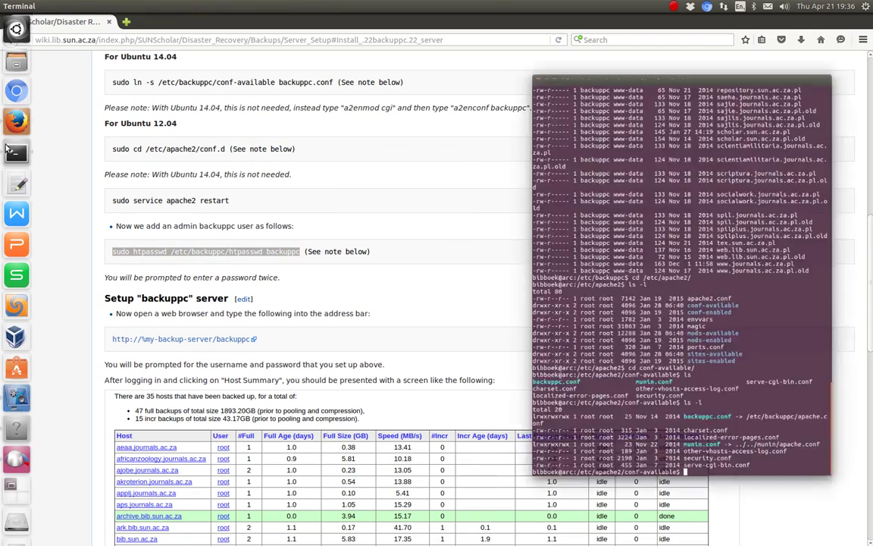
pyautogui.click(80, 217)
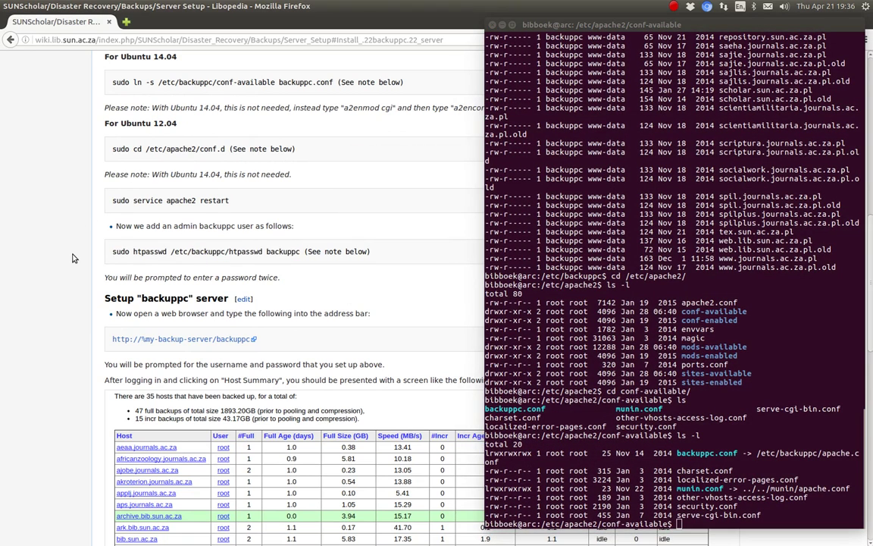
pyautogui.scroll(-3, 74, 259)
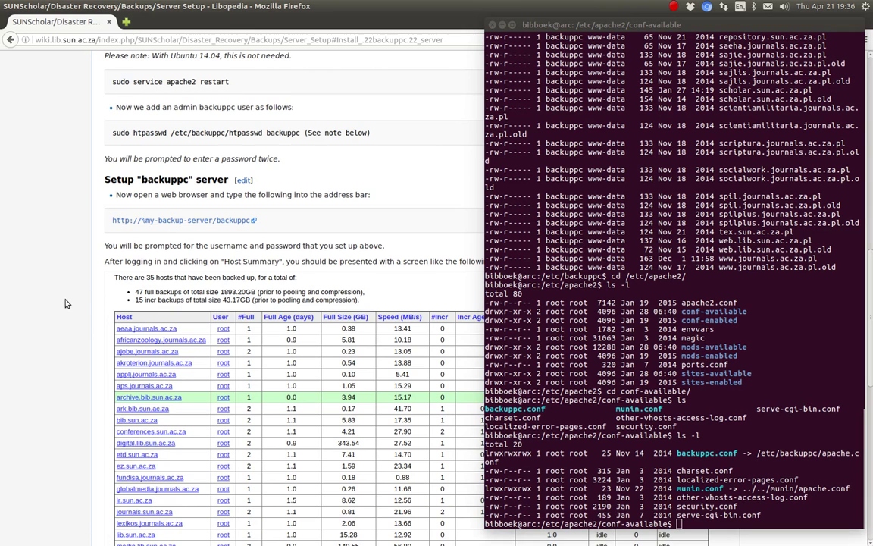
pyautogui.scroll(-5, 65, 303)
pyautogui.scroll(-7, 65, 303)
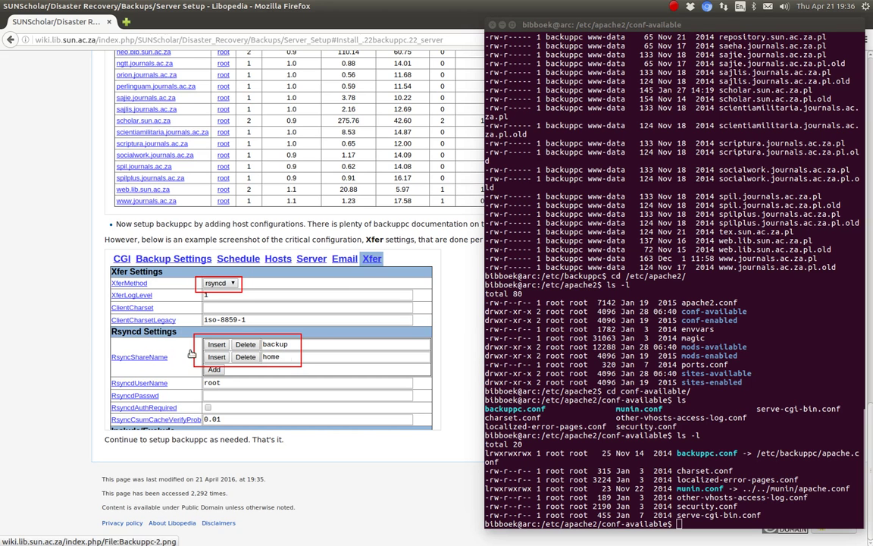
pyautogui.scroll(8, 73, 311)
pyautogui.scroll(10, 76, 343)
pyautogui.scroll(3, 77, 343)
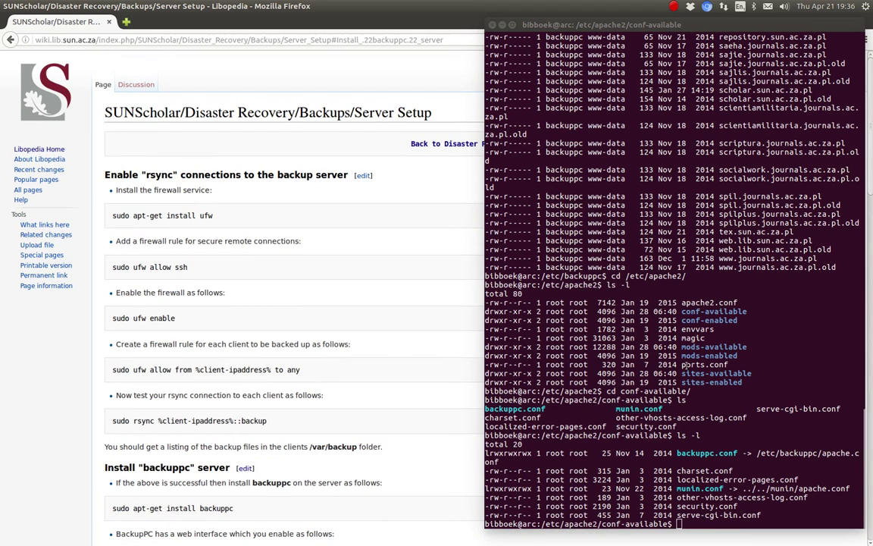
# - In the terminal, return to the home directory, list the rsync share repository.sun.ac.za::home, and highlight the listing
pyautogui.click(685, 364)
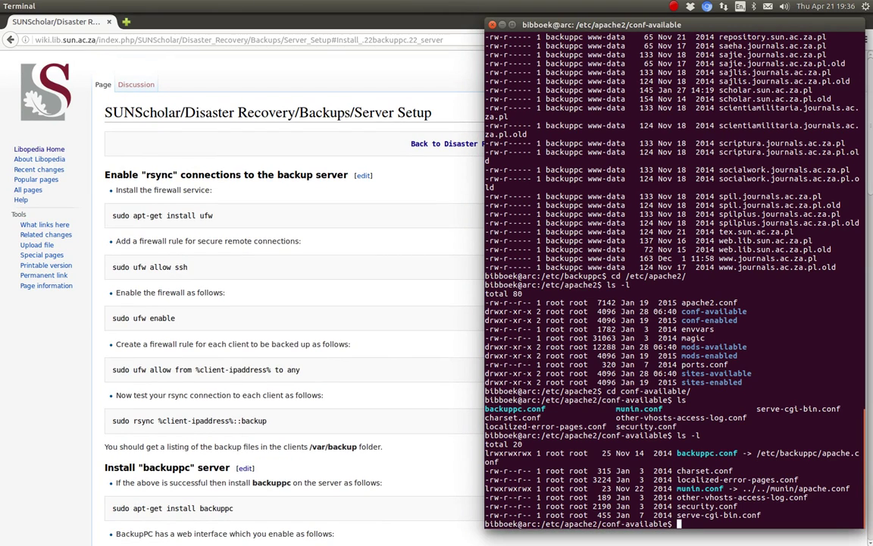
pyautogui.write('cd')
pyautogui.press('Return')
pyautogui.write('rsync ')
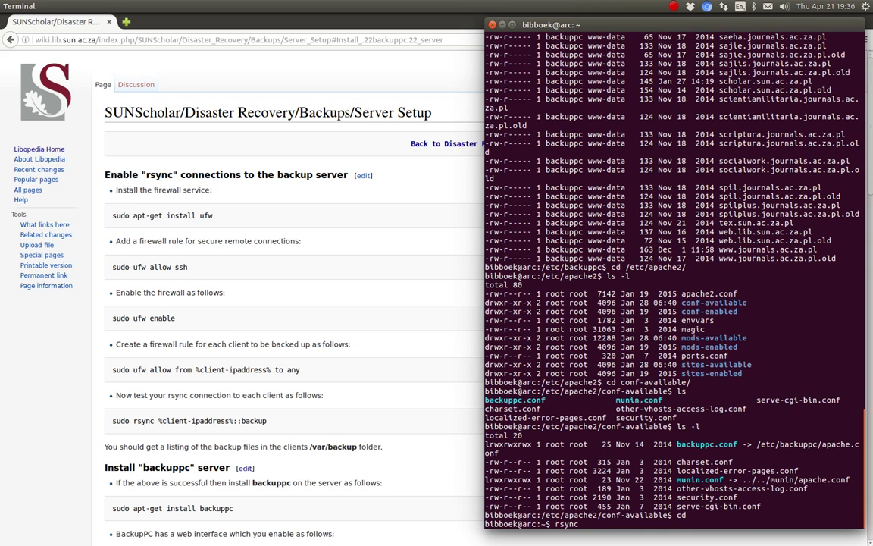
pyautogui.write('repository.sun.ac.za::home')
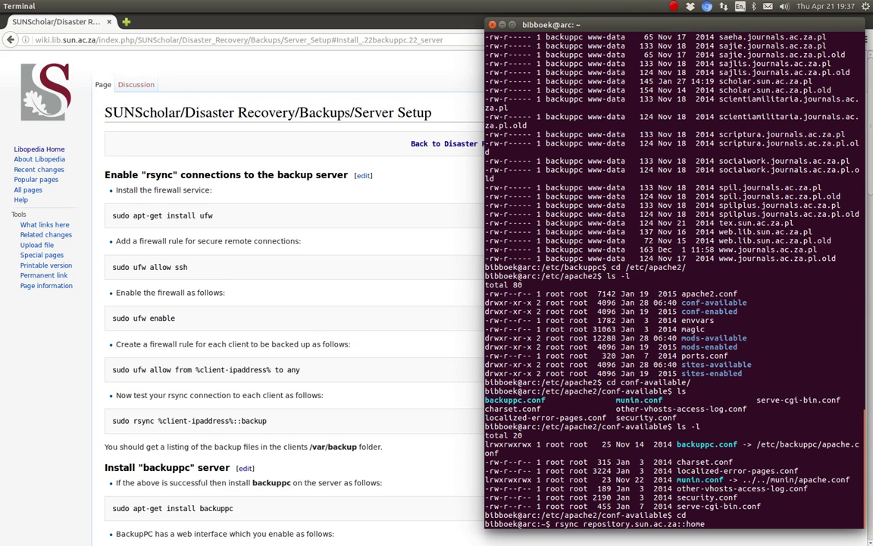
pyautogui.press('Return')
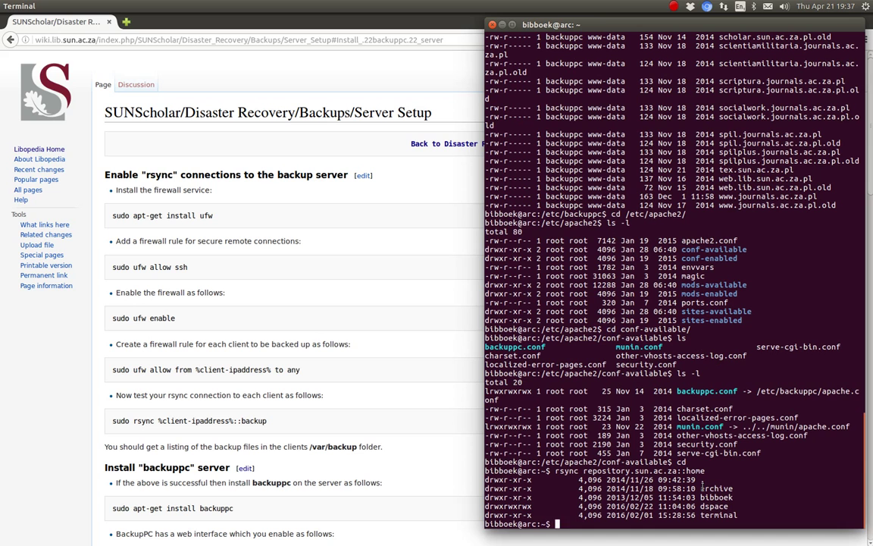
pyautogui.moveTo(750, 516); pyautogui.dragTo(489, 480)
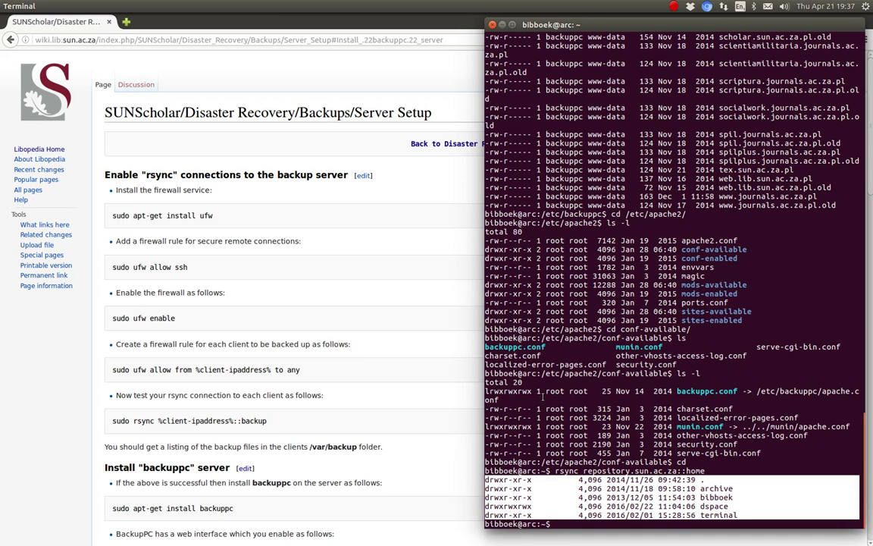
# - Reuse the rsync command to list the share repository.sun.ac.za::backup
pyautogui.press('Up')
pyautogui.press('BackSpace')
pyautogui.press('BackSpace')
pyautogui.press('BackSpace')
pyautogui.press('BackSpace')
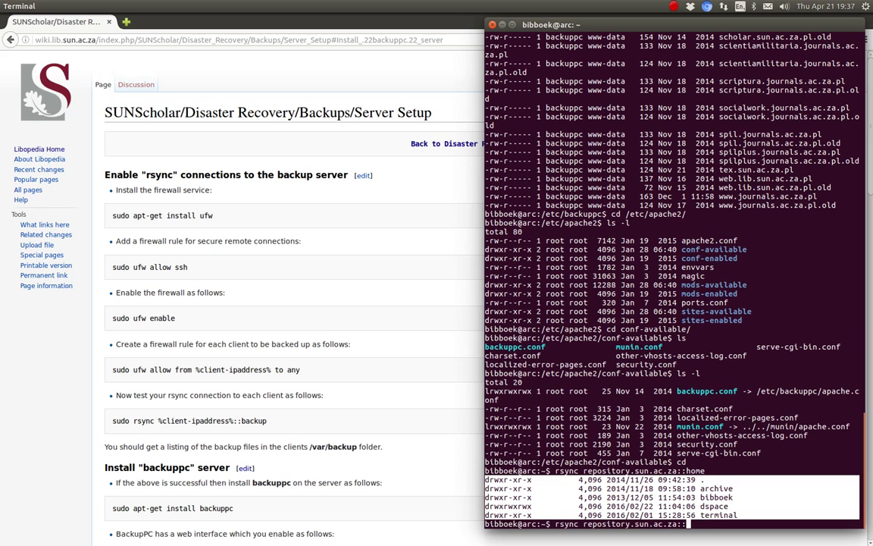
pyautogui.write('backup')
pyautogui.press('Return')
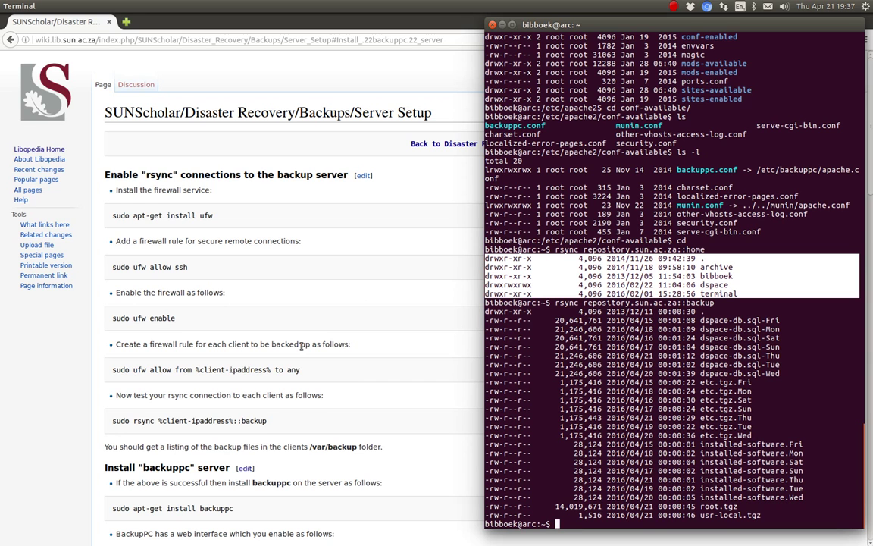
# - Review the wiki page again from the rsync connection instructions through the Setup "backuppc" server section
pyautogui.scroll(-3, 300, 346)
pyautogui.scroll(-8, 301, 347)
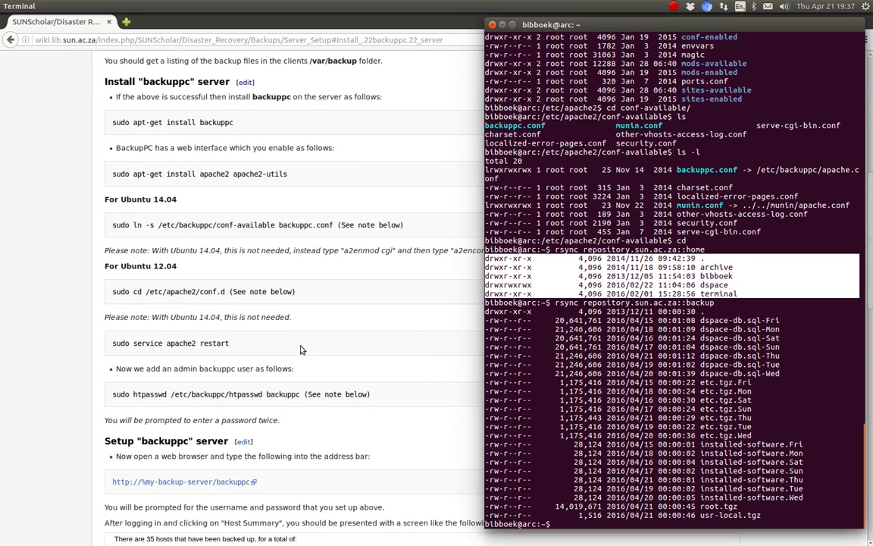
pyautogui.scroll(6, 300, 349)
pyautogui.scroll(5, 301, 349)
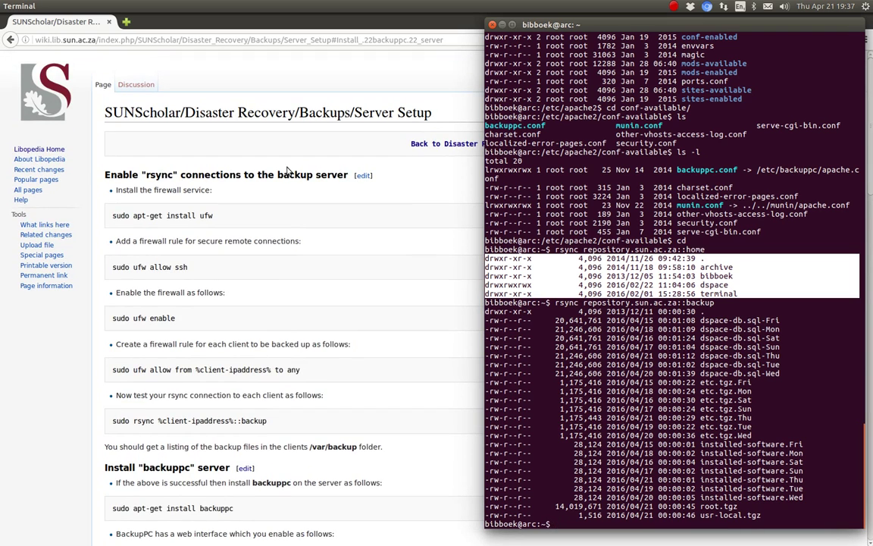
pyautogui.scroll(-12, 286, 323)
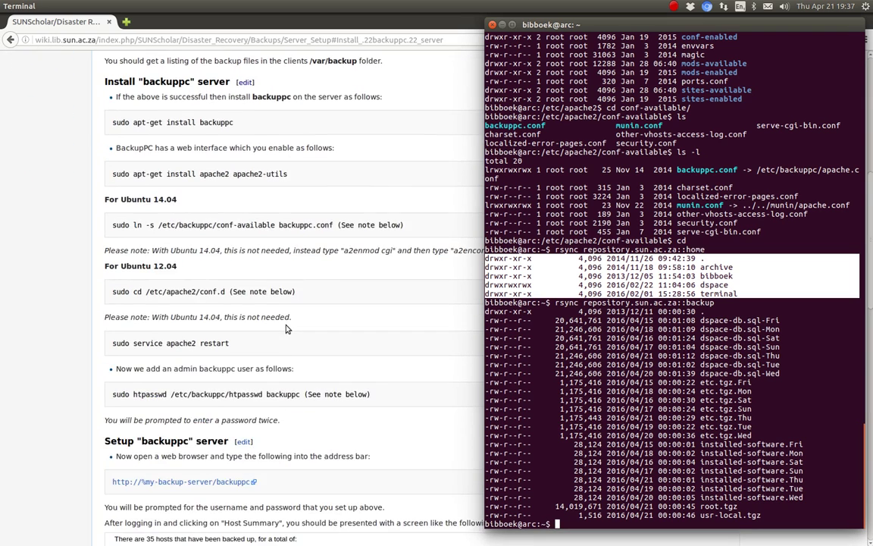
pyautogui.scroll(-5, 286, 327)
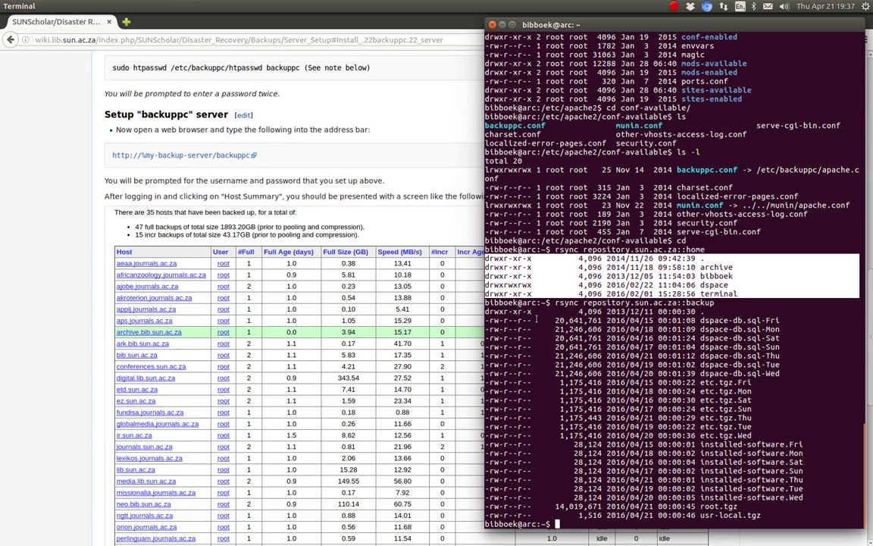
pyautogui.click(503, 25)
pyautogui.click(125, 22)
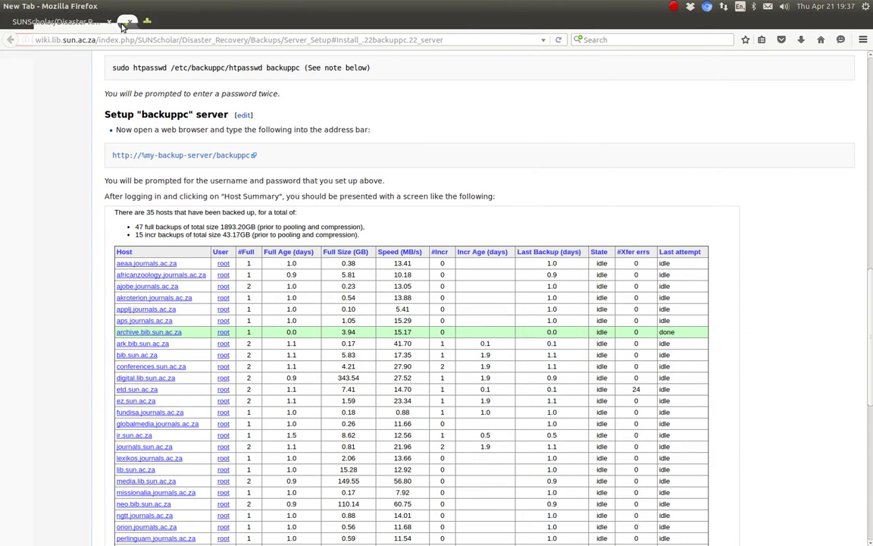
pyautogui.write(";For Ubuntu 12.04sudo cd /etc/apache2/conf.d (See note below)''Please note: With Ubuntu 14.04, this is not needed.''")
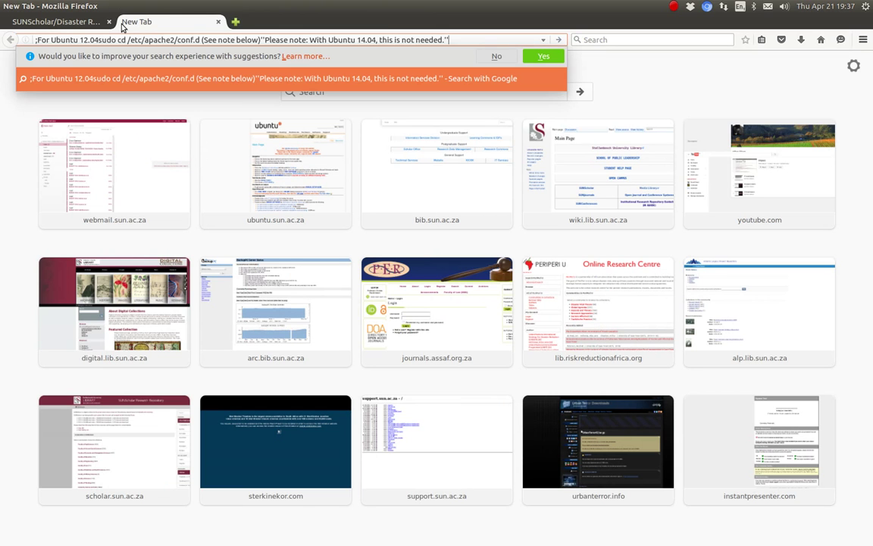
pyautogui.hotkey('ctrl', 'z')
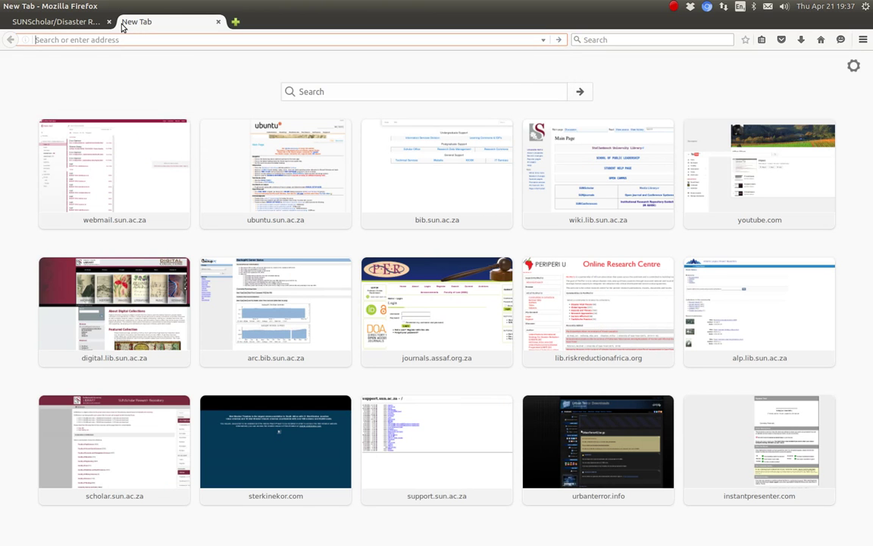
pyautogui.write('https')
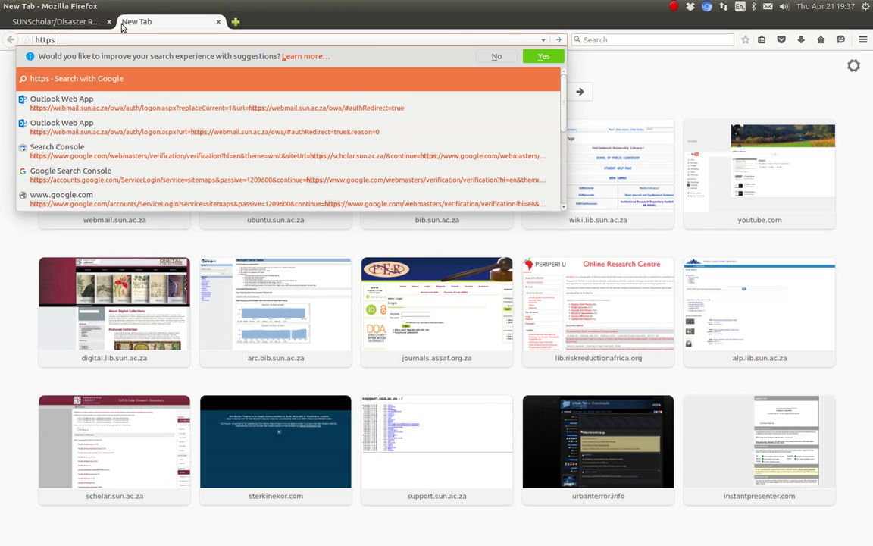
pyautogui.write('://a')
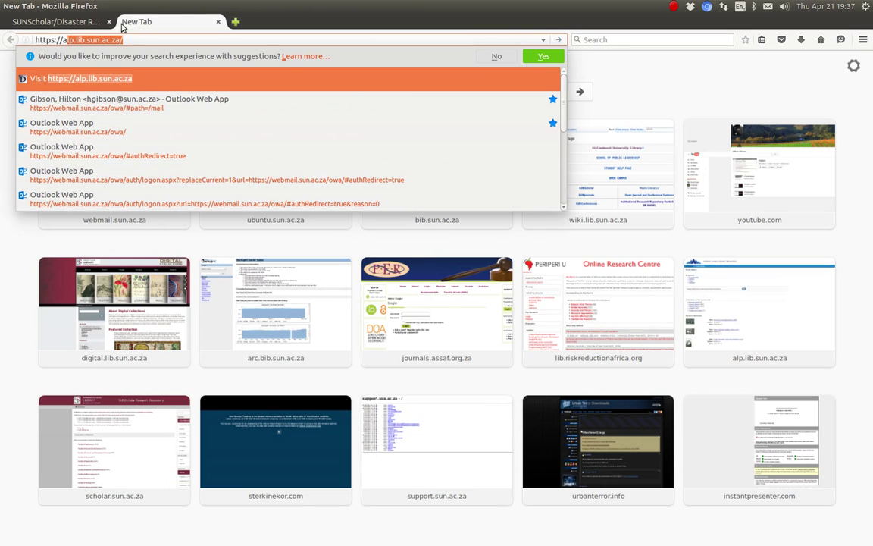
pyautogui.write('rc')
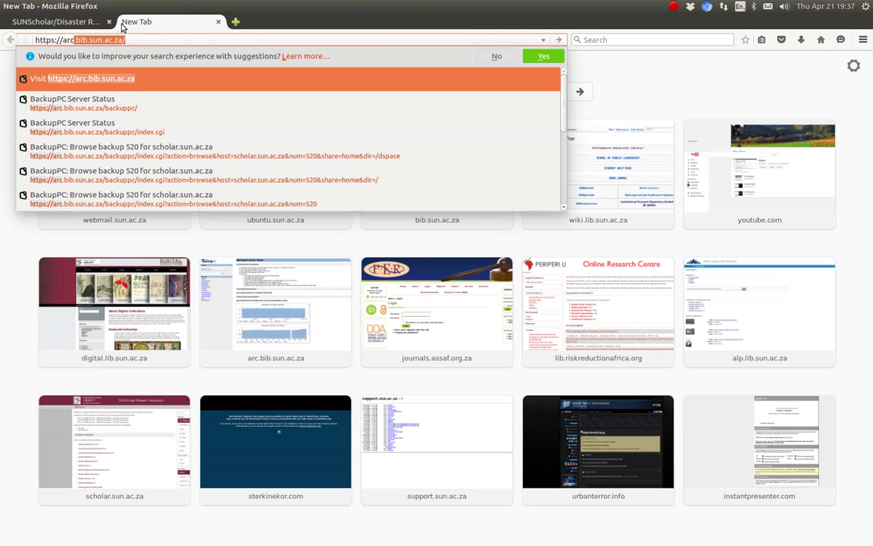
pyautogui.click(87, 97)
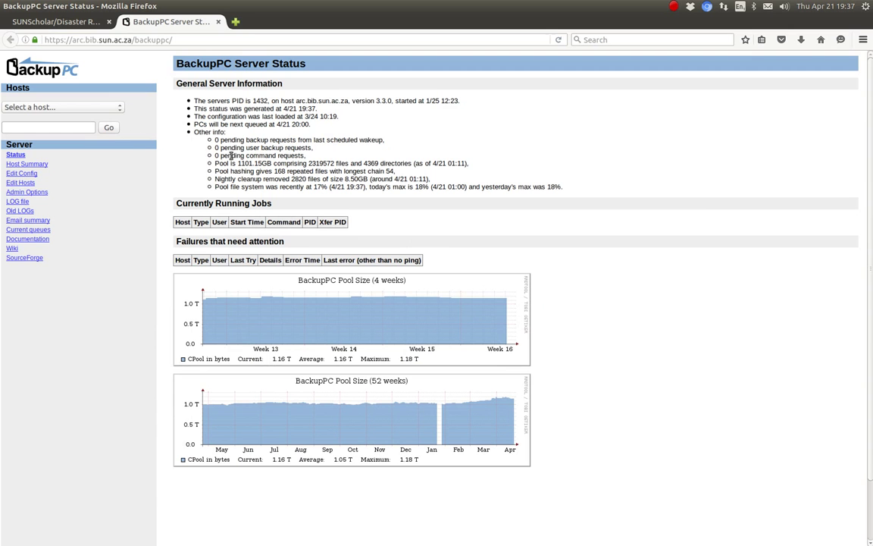
# - Select the host scholar.sun.ac.za and open the Xfer settings in its configuration editor
pyautogui.click(47, 106)
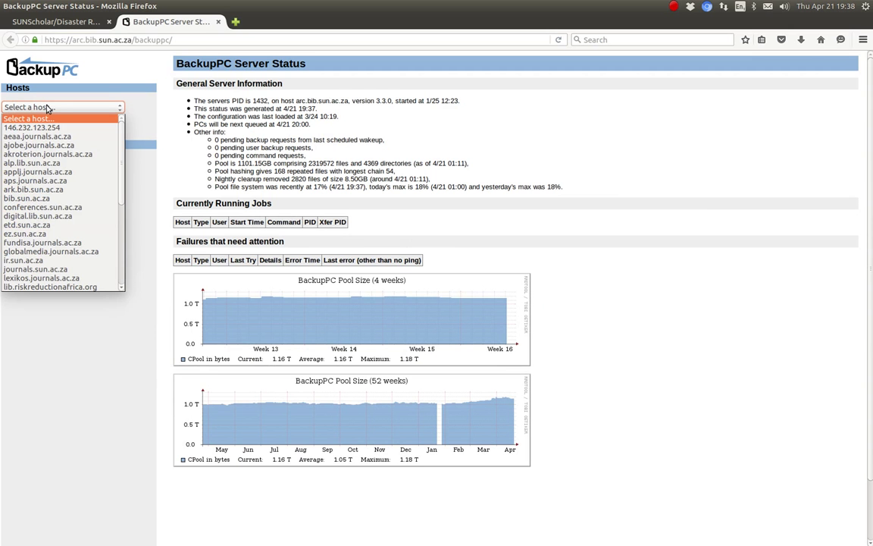
pyautogui.scroll(-3, 57, 223)
pyautogui.scroll(-1, 57, 224)
pyautogui.click(56, 263)
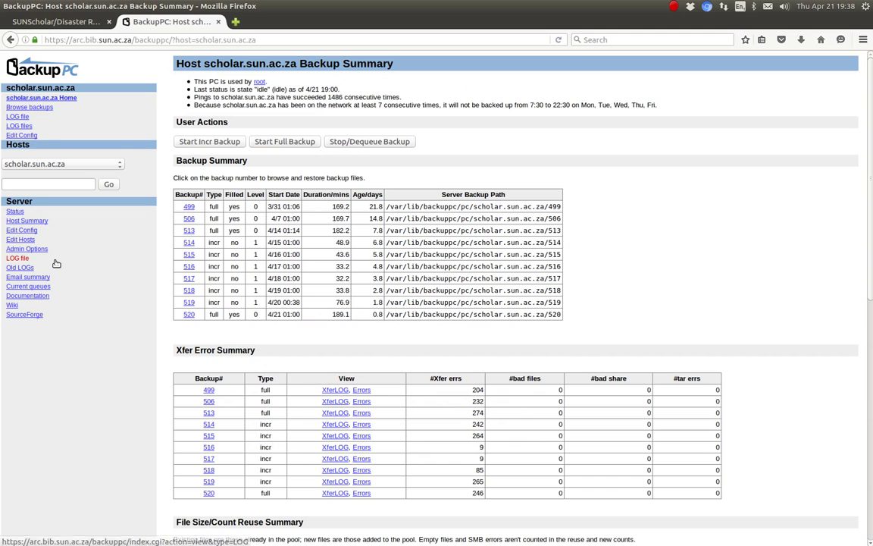
pyautogui.click(21, 135)
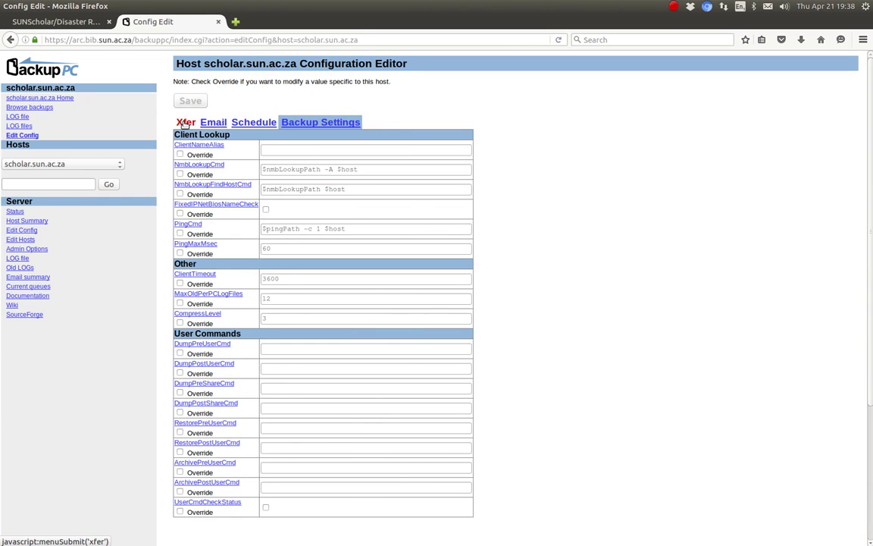
pyautogui.click(185, 122)
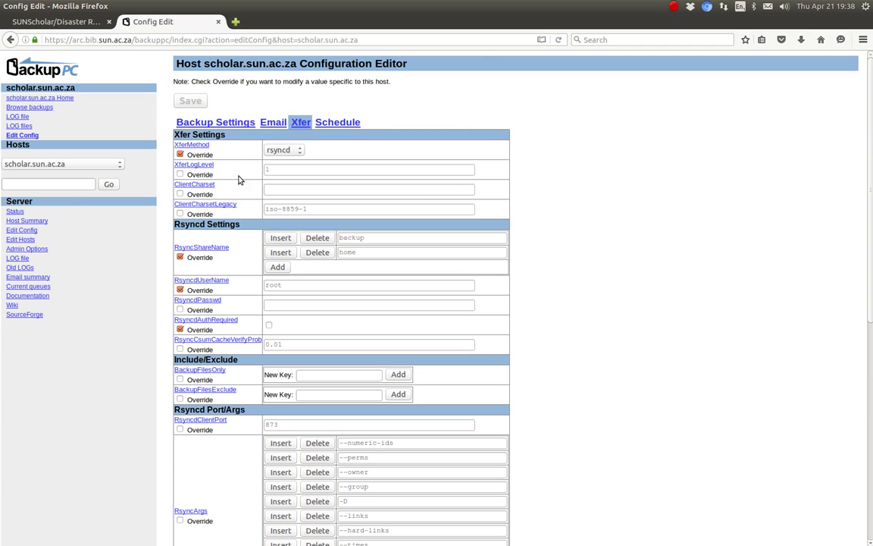
# - View BackupPC's main server configuration and then the Host Summary
pyautogui.click(125, 231)
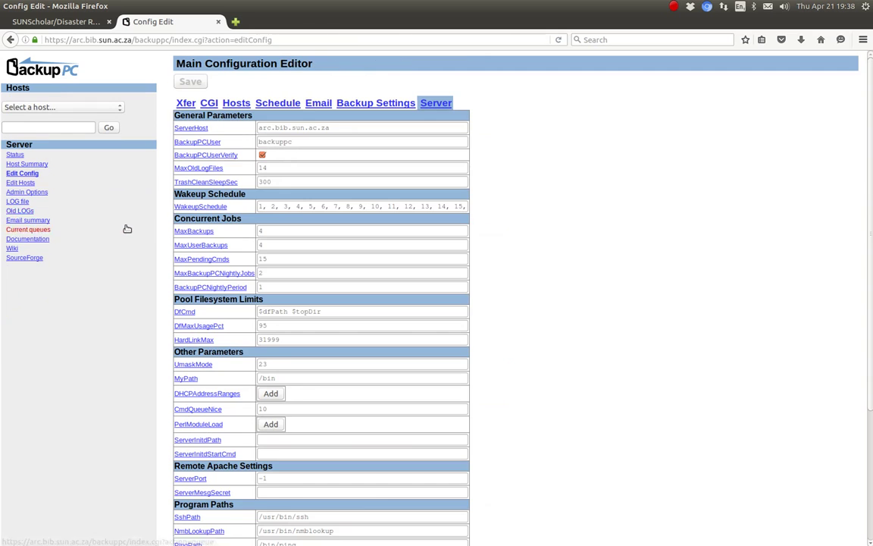
pyautogui.click(23, 164)
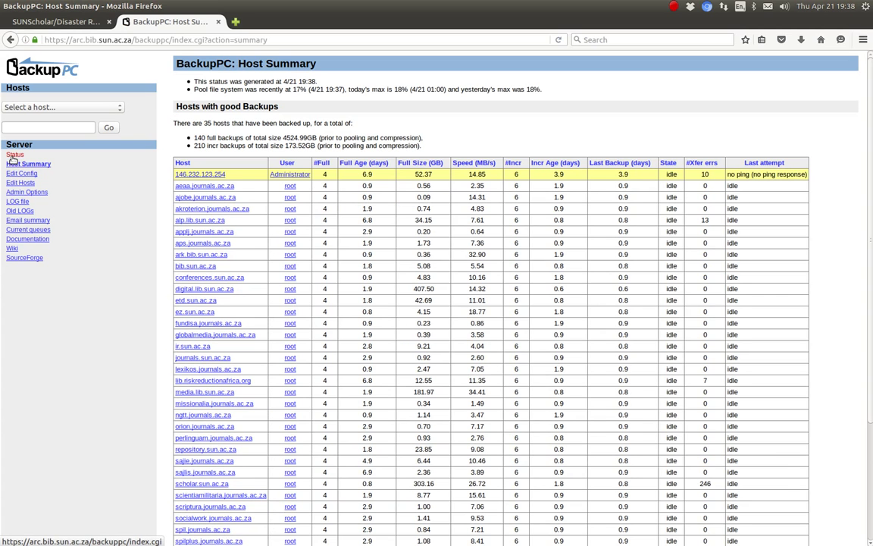
# - In the Edit Hosts list, add a row with host name gjgljfglkjdflk and user root
pyautogui.click(23, 183)
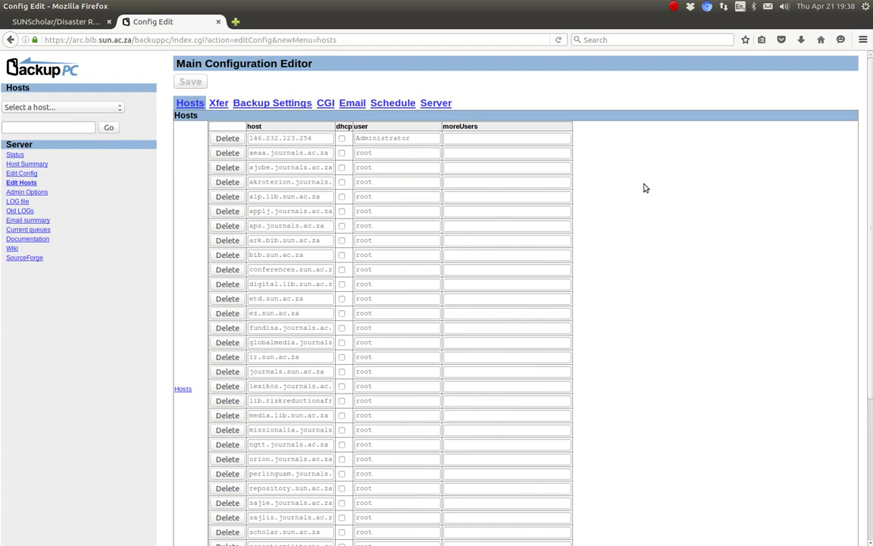
pyautogui.scroll(-5, 643, 190)
pyautogui.click(221, 458)
pyautogui.scroll(-10, 433, 325)
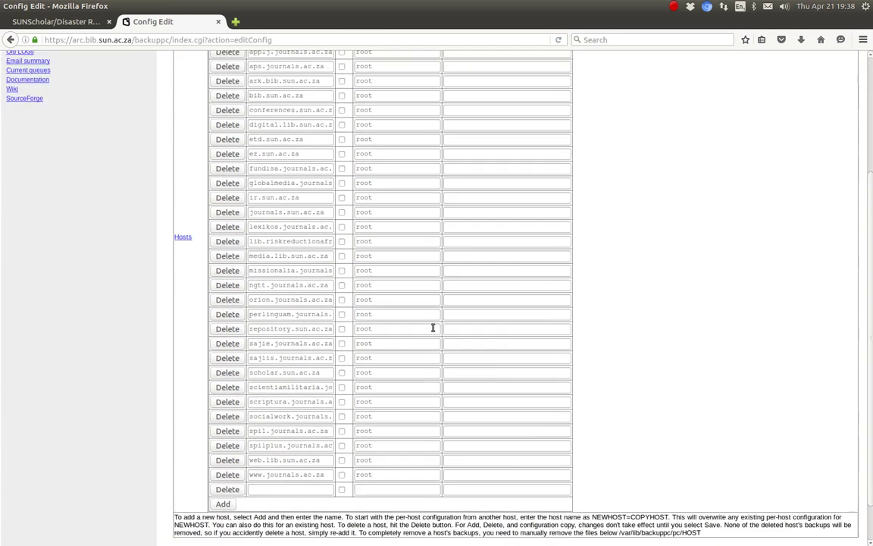
pyautogui.click(264, 443)
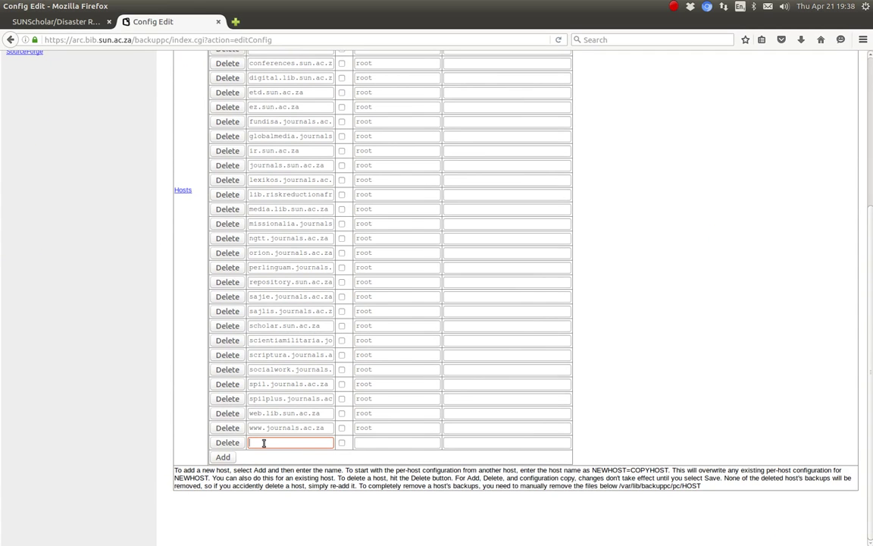
pyautogui.write('gjgjfglkjdflk')
pyautogui.click(358, 440)
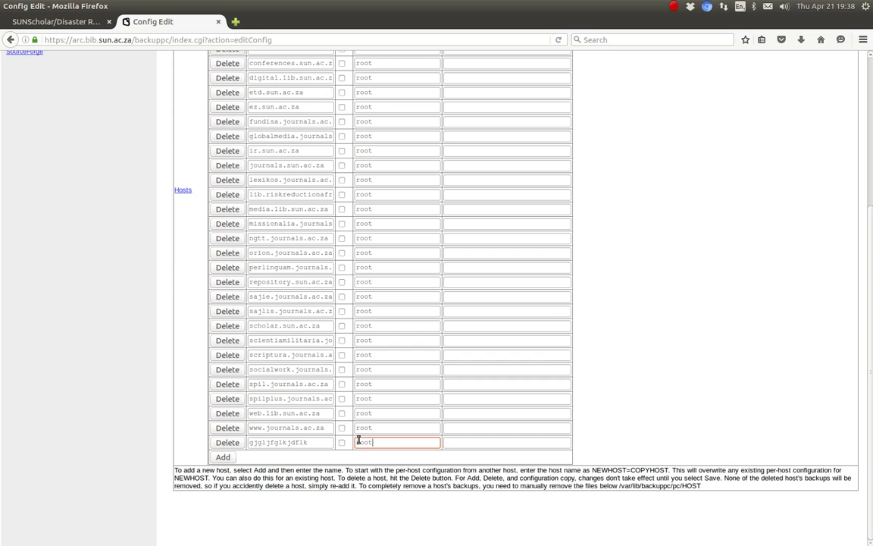
# - Review the host list and return to the server status page without saving the added host row
pyautogui.scroll(5, 48, 296)
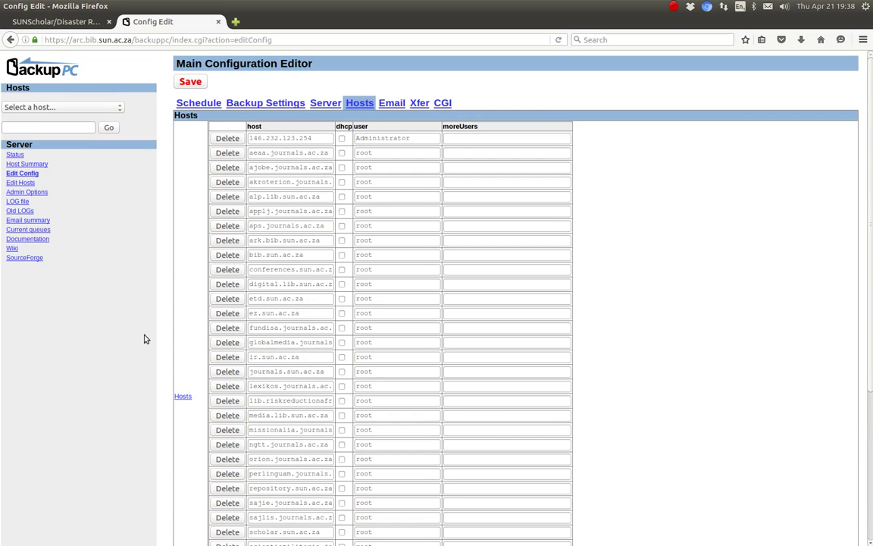
pyautogui.scroll(-5, 417, 243)
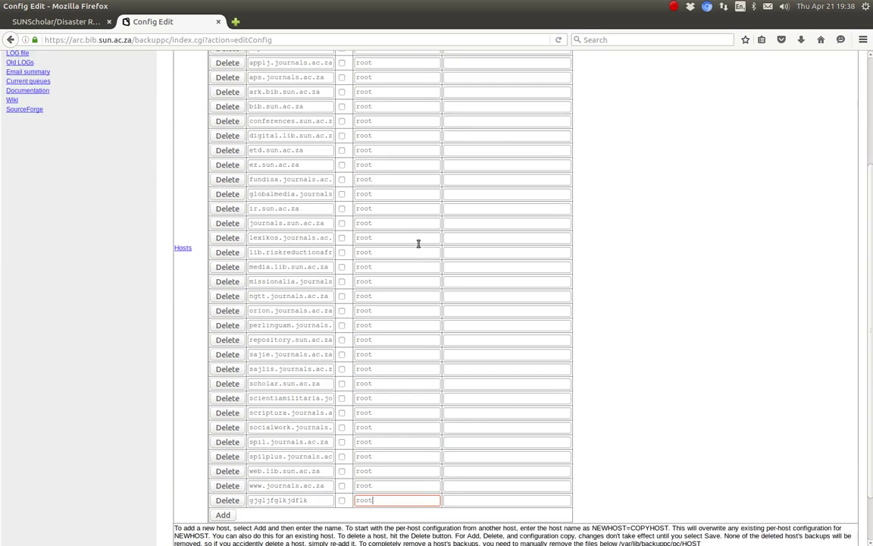
pyautogui.scroll(5, 418, 243)
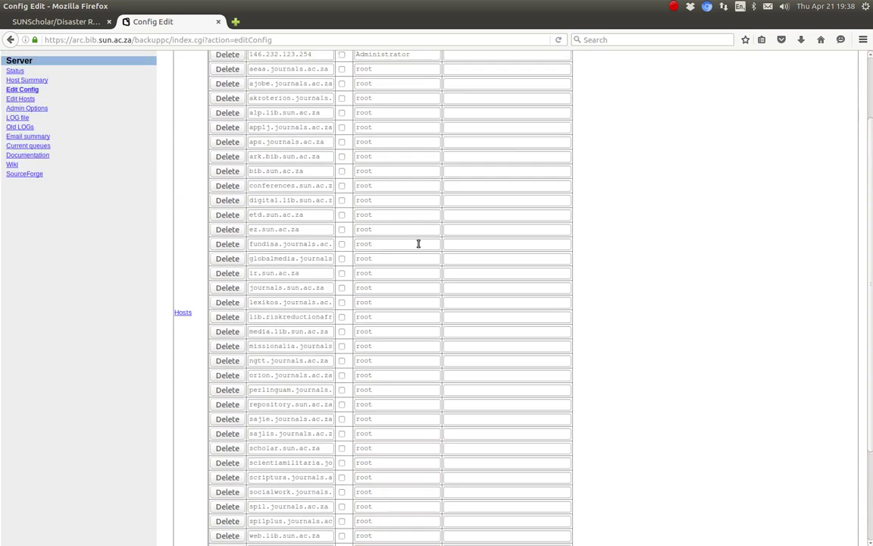
pyautogui.click(15, 154)
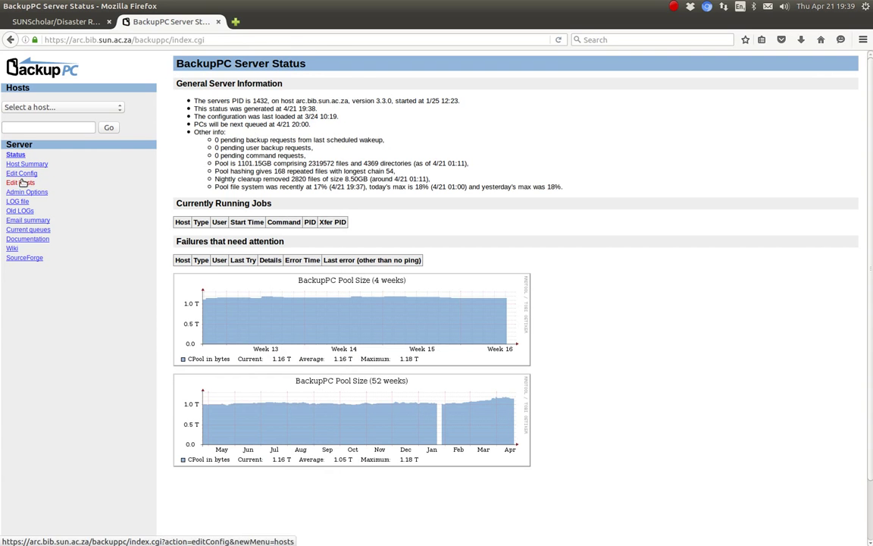
# - Reopen the Edit Hosts list and add a row with host name lhjlhlh=, leaving its user empty
pyautogui.click(29, 182)
pyautogui.scroll(-10, 89, 189)
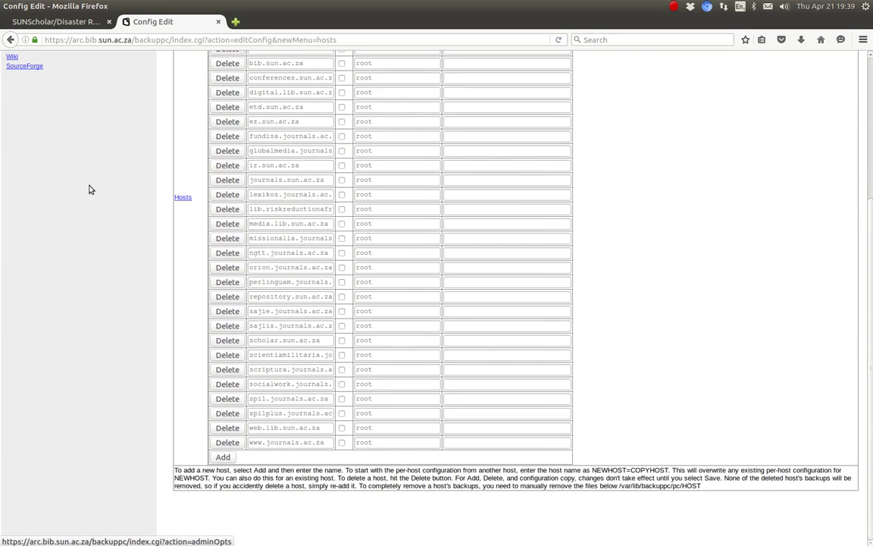
pyautogui.scroll(10, 89, 189)
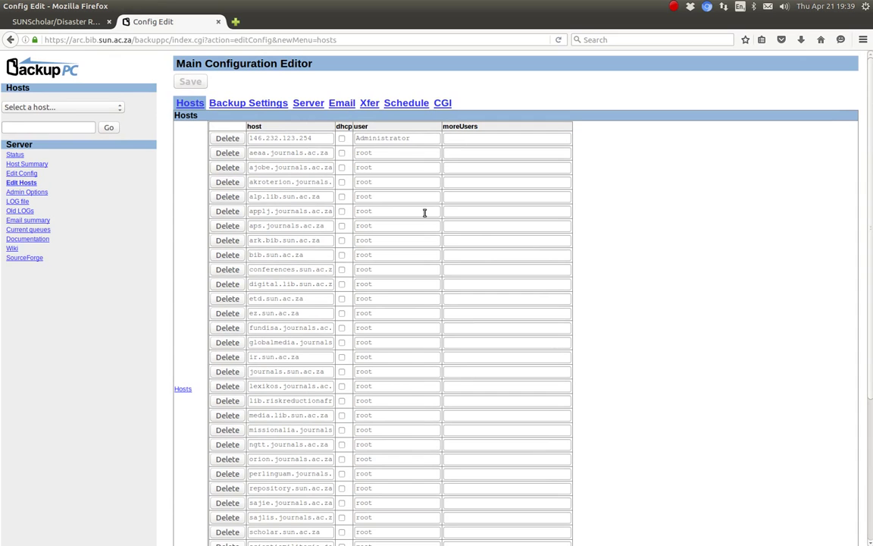
pyautogui.scroll(-5, 426, 212)
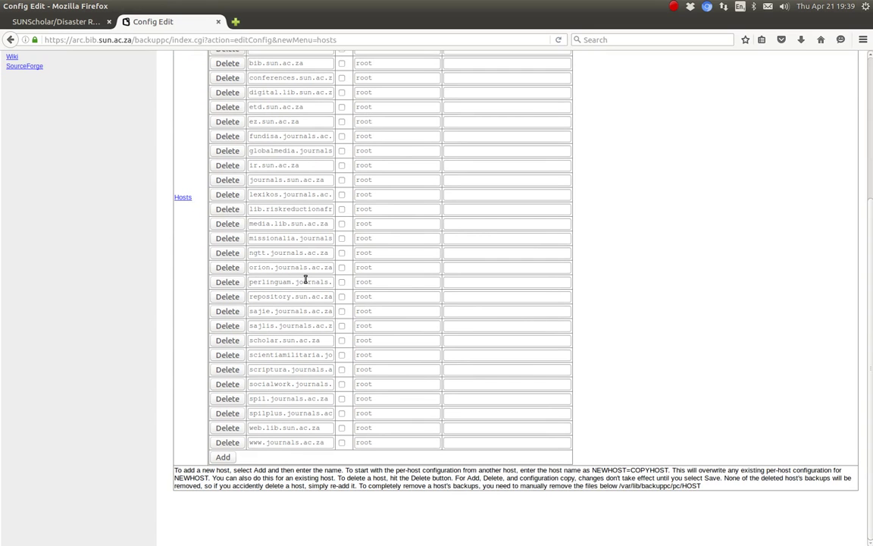
pyautogui.click(221, 457)
pyautogui.scroll(-10, 296, 327)
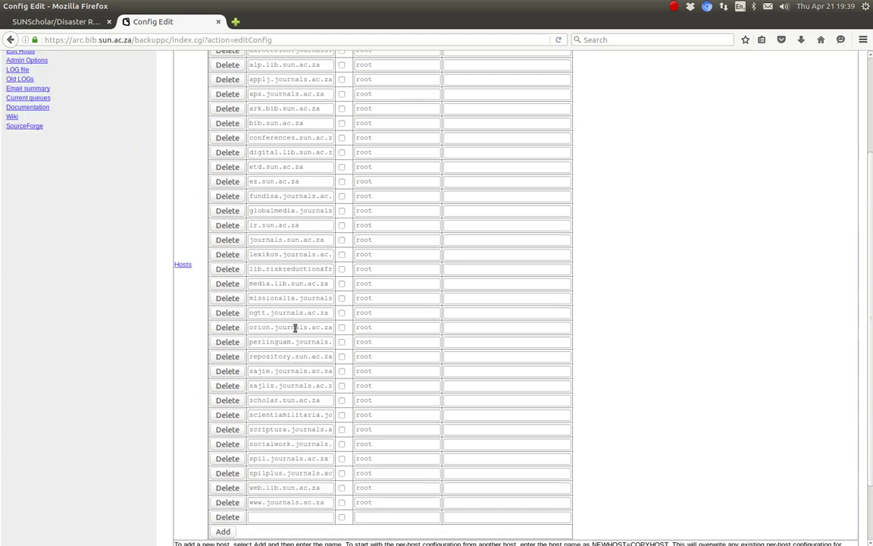
pyautogui.click(259, 443)
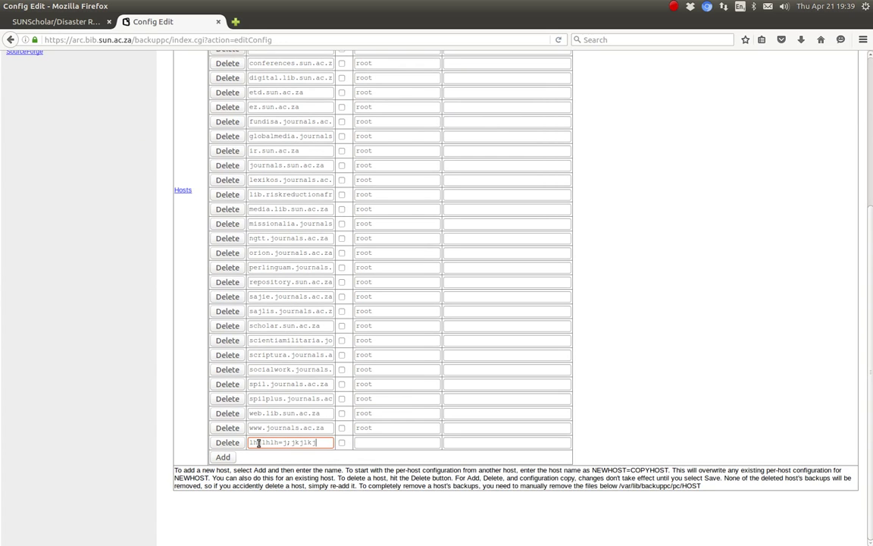
pyautogui.click(362, 444)
pyautogui.click(288, 442)
pyautogui.scroll(5, 439, 310)
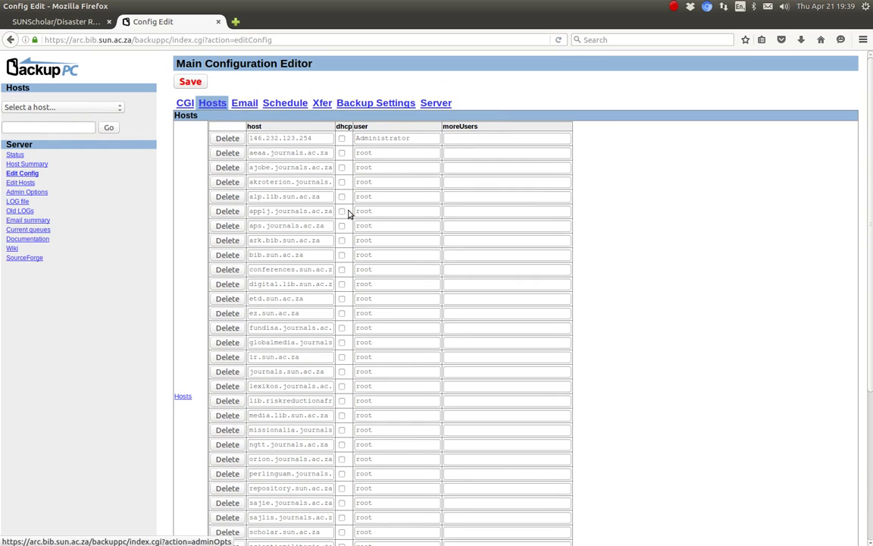
pyautogui.scroll(-4, 419, 220)
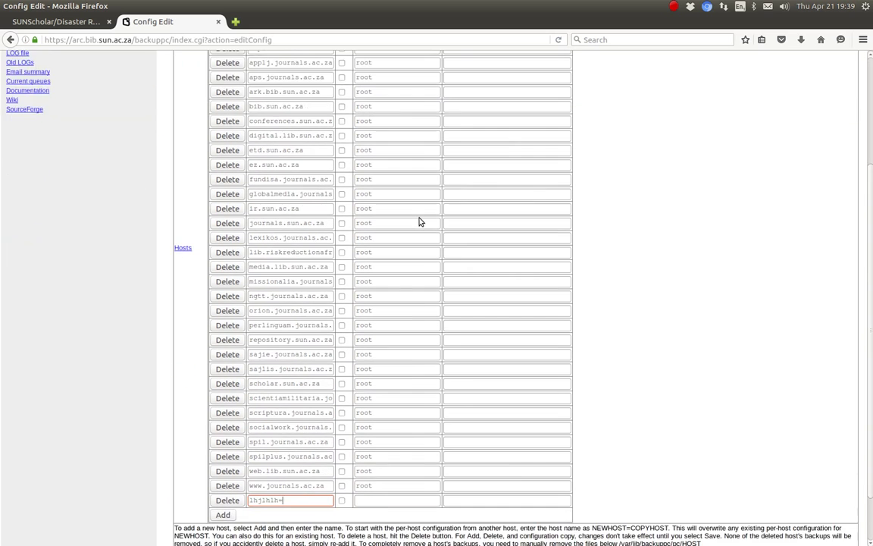
pyautogui.scroll(5, 419, 219)
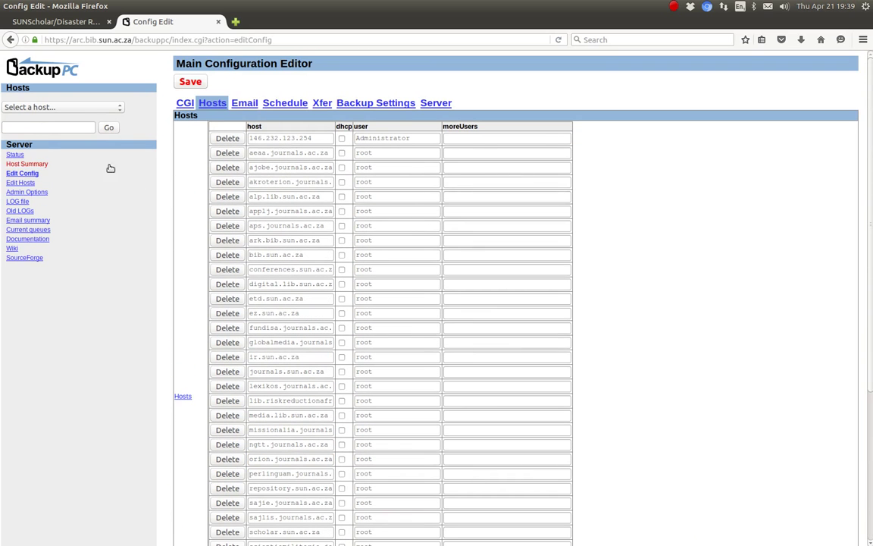
# - Leave the host editor for the server status page without saving, and close the BackupPC browser tab
pyautogui.click(22, 154)
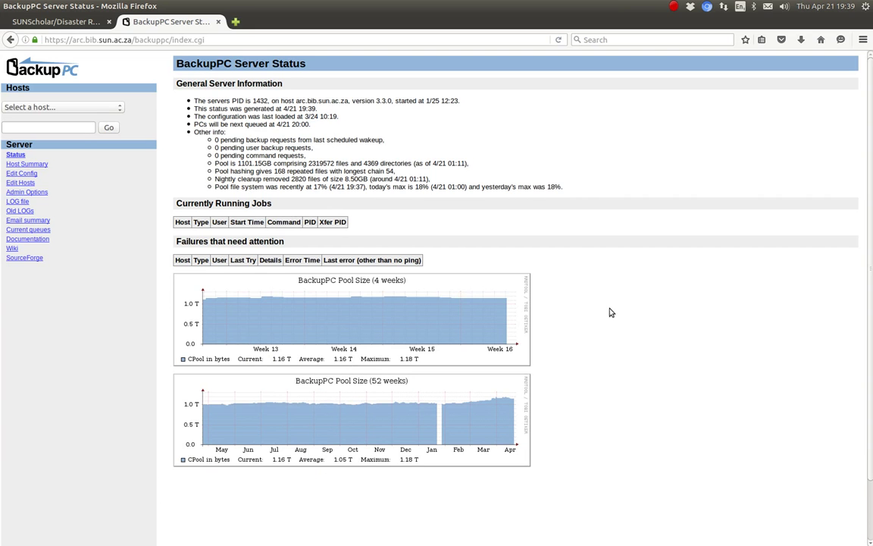
pyautogui.scroll(-2, 620, 324)
pyautogui.scroll(2, 619, 323)
pyautogui.click(218, 21)
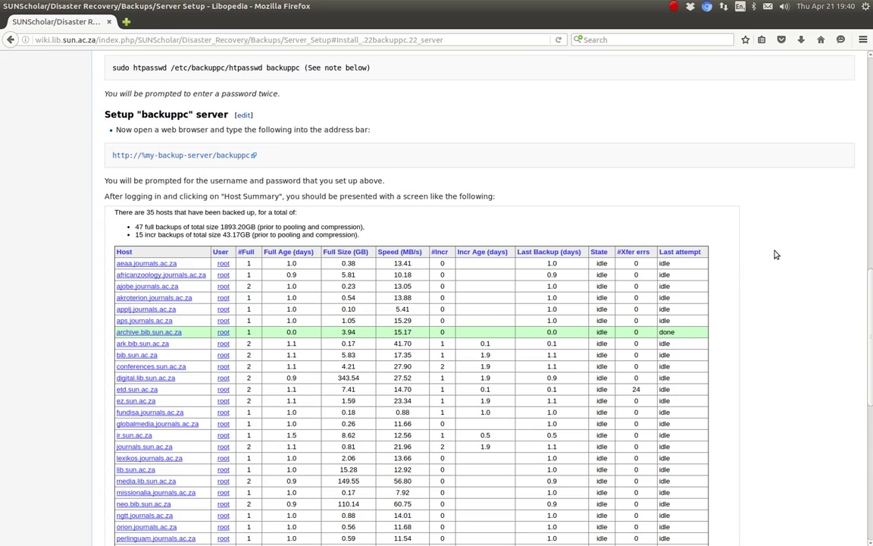
# - Review the Server Setup wiki page from its rsync connection instructions through the BackupPC setup section
pyautogui.scroll(10, 775, 255)
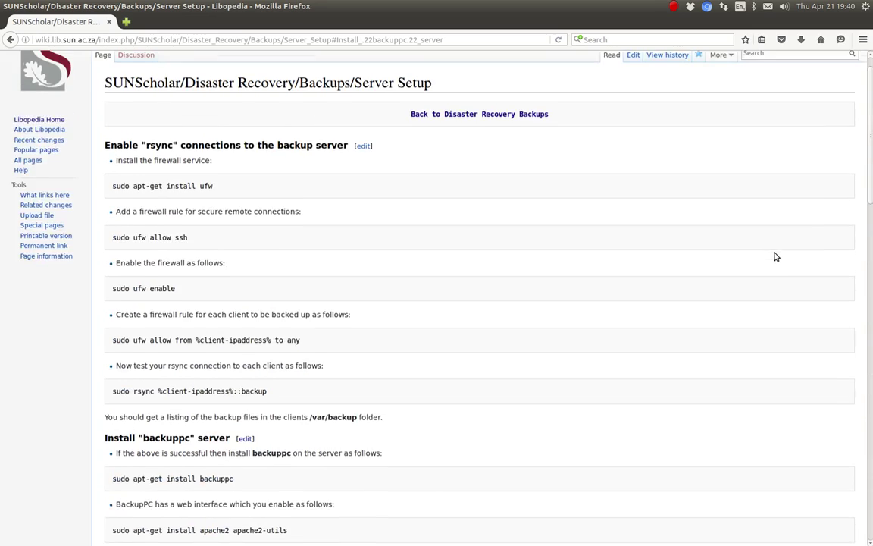
pyautogui.scroll(-10, 775, 256)
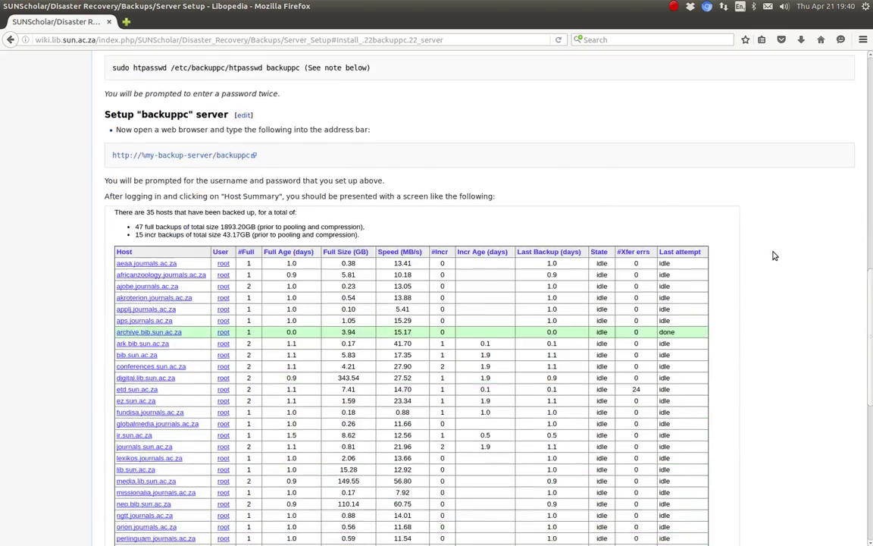
pyautogui.scroll(-5, 773, 256)
pyautogui.scroll(-8, 774, 255)
pyautogui.scroll(14, 774, 256)
pyautogui.scroll(15, 773, 255)
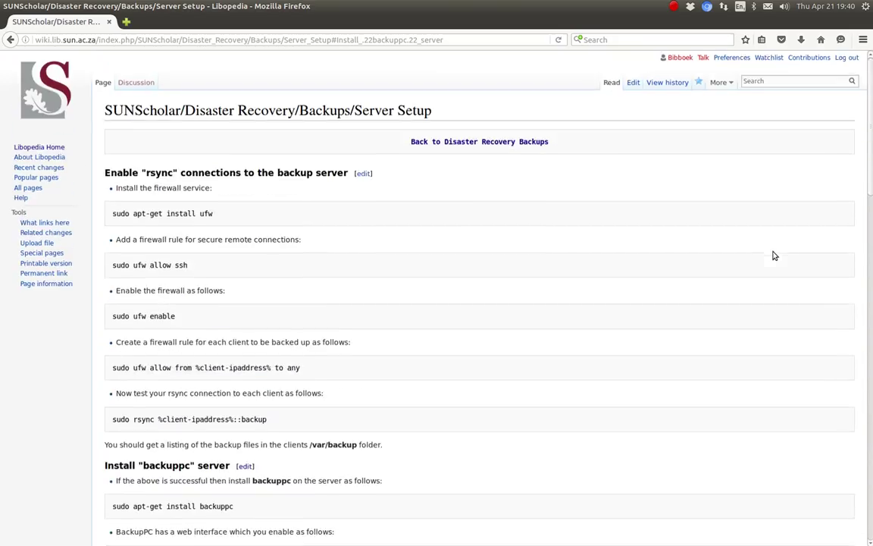
# - Go back to the Disaster Recovery Backups wiki page and review its methodology, setup steps and references
pyautogui.click(447, 144)
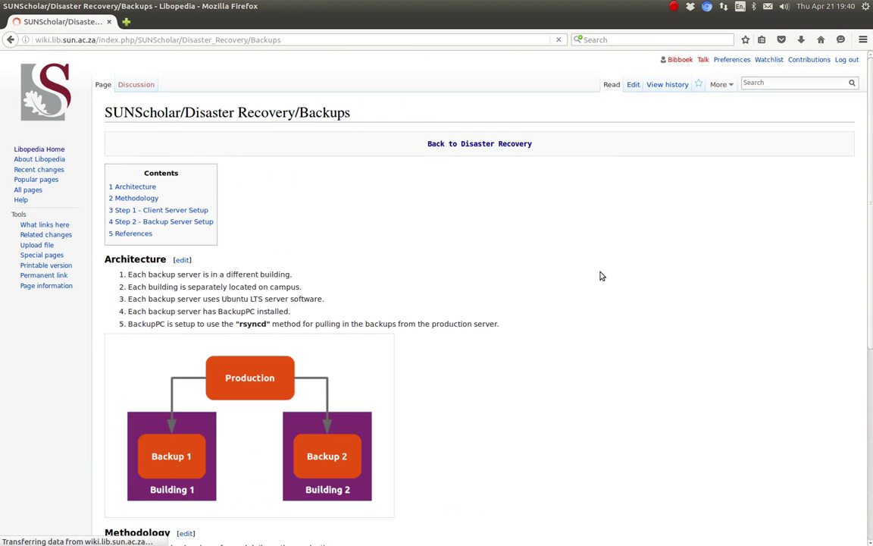
pyautogui.scroll(-6, 600, 276)
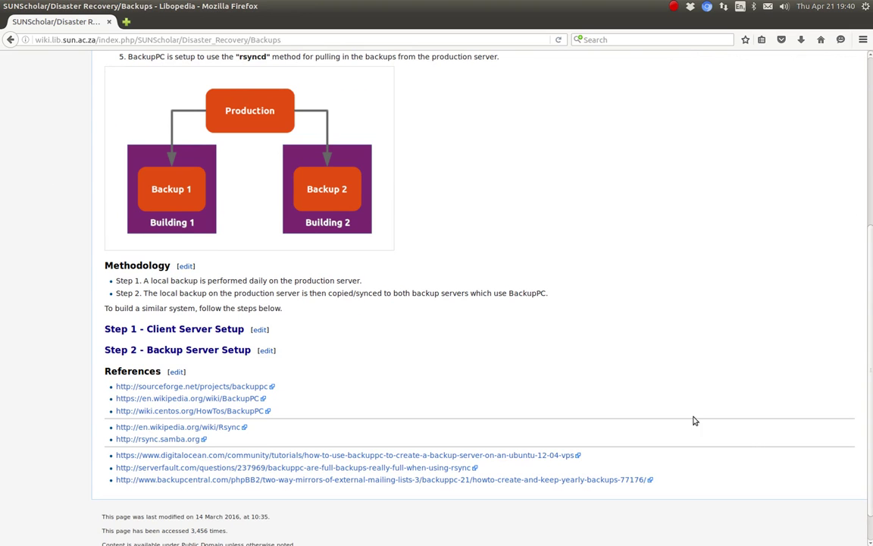
pyautogui.scroll(1, 746, 432)
pyautogui.scroll(-2, 746, 432)
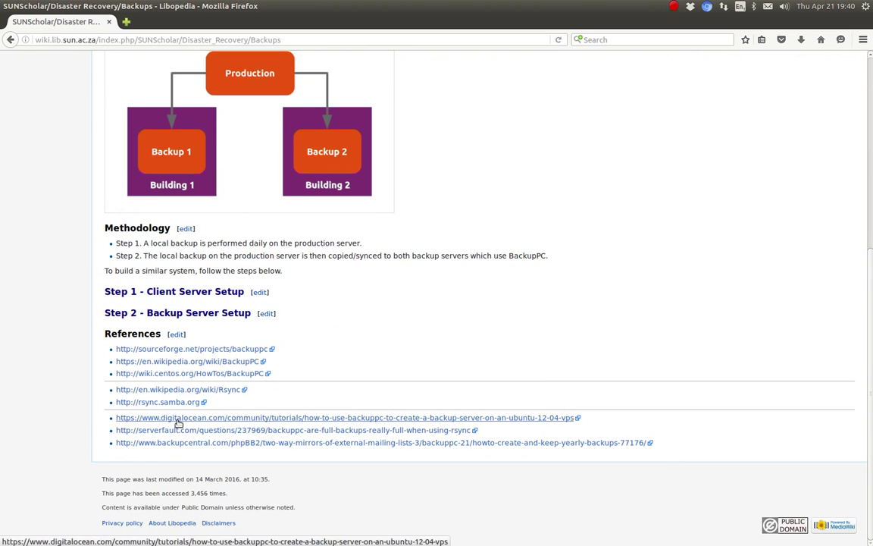
pyautogui.scroll(7, 750, 325)
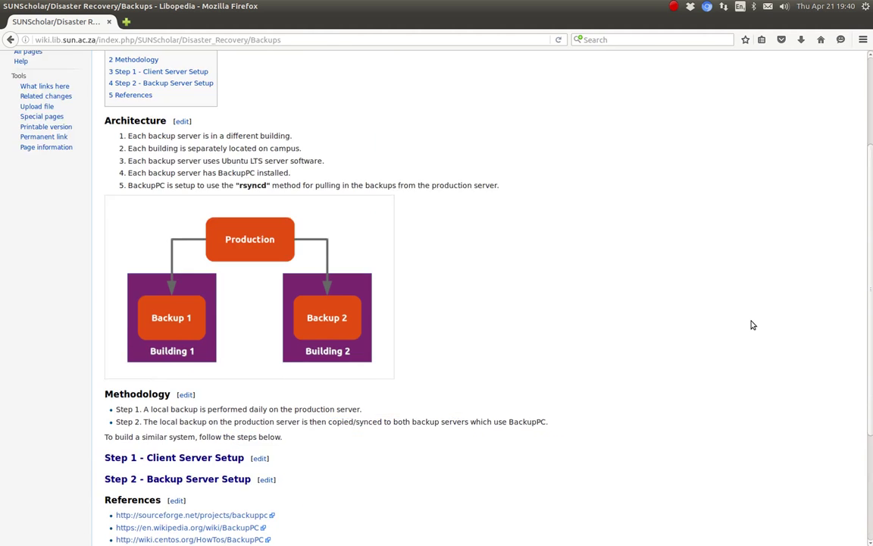
# - Go back to the Disaster Recovery wiki page and review its virtual and bare metal backup strategies, procedures and references
pyautogui.click(480, 144)
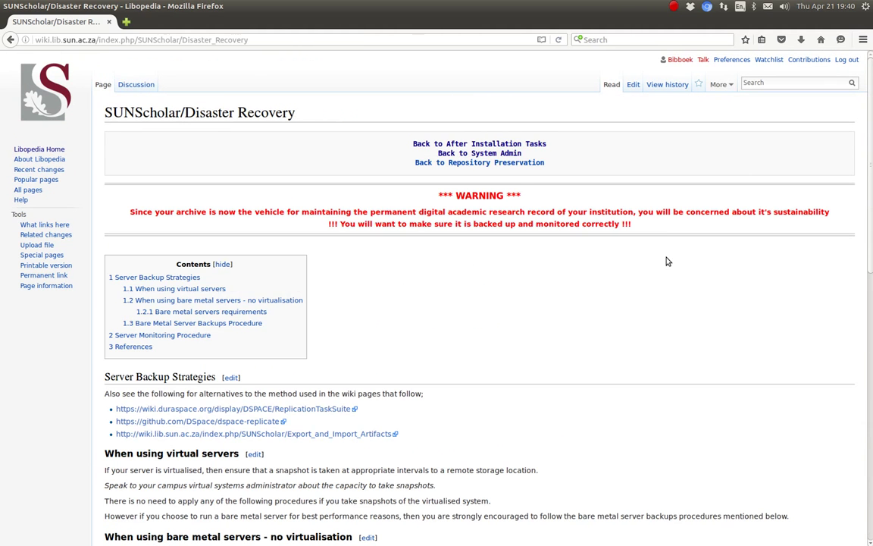
pyautogui.scroll(-6, 667, 261)
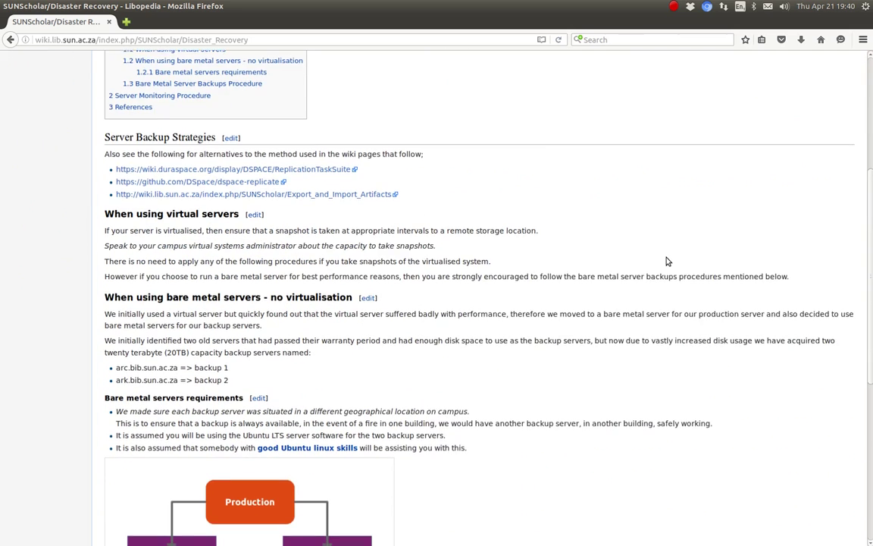
pyautogui.scroll(-2, 667, 261)
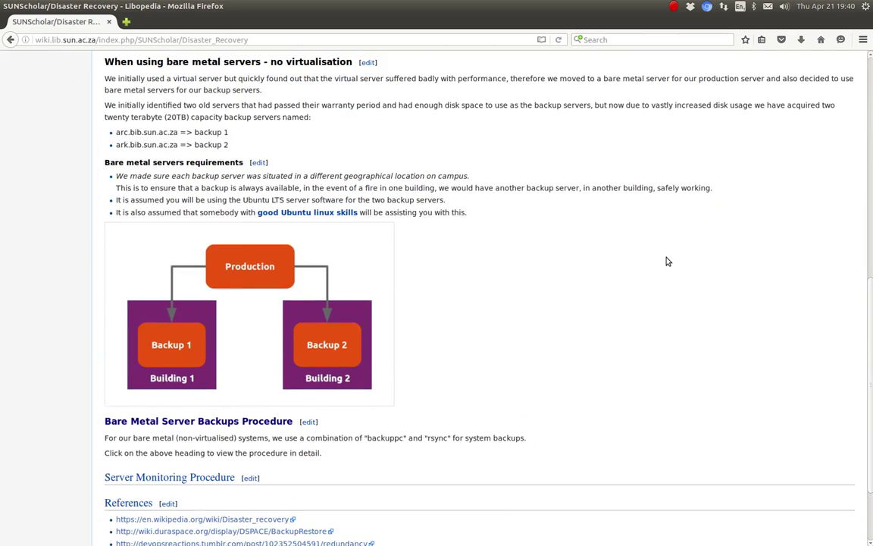
pyautogui.scroll(-2, 667, 262)
pyautogui.scroll(8, 666, 261)
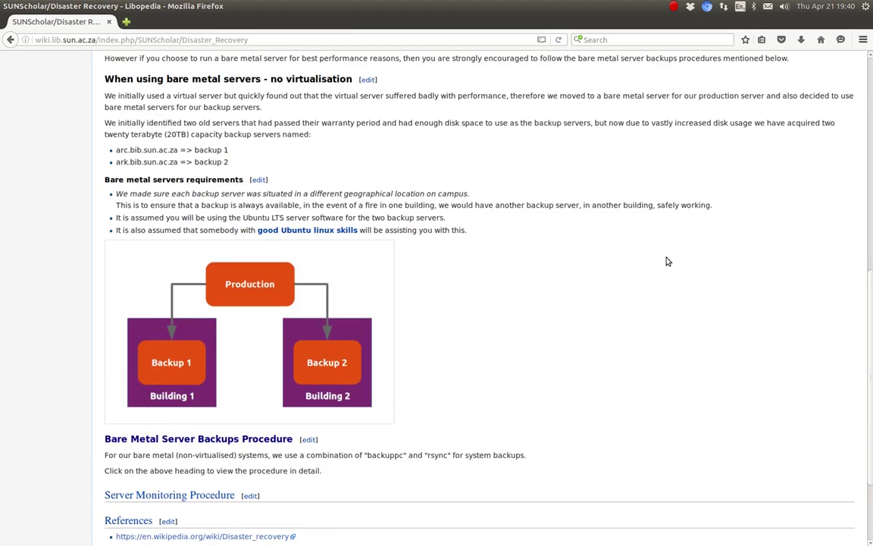
pyautogui.scroll(2, 667, 261)
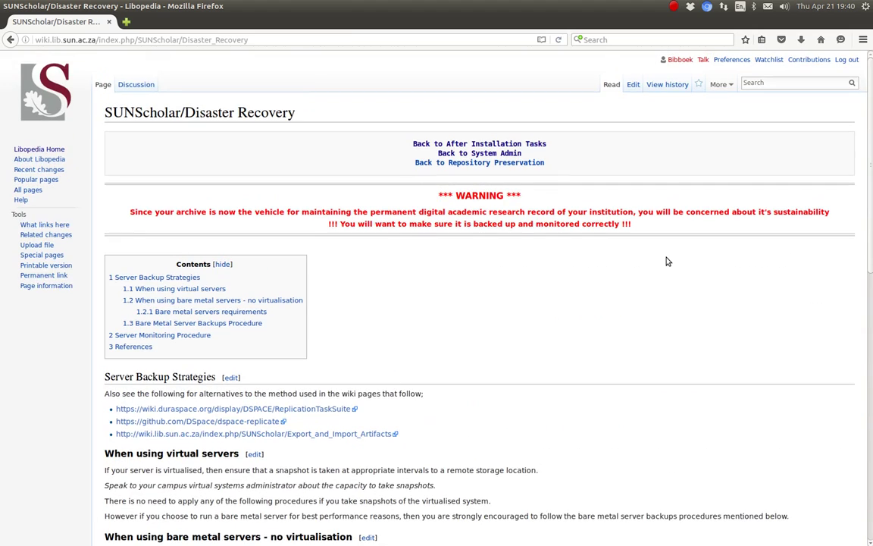
pyautogui.scroll(-5, 667, 261)
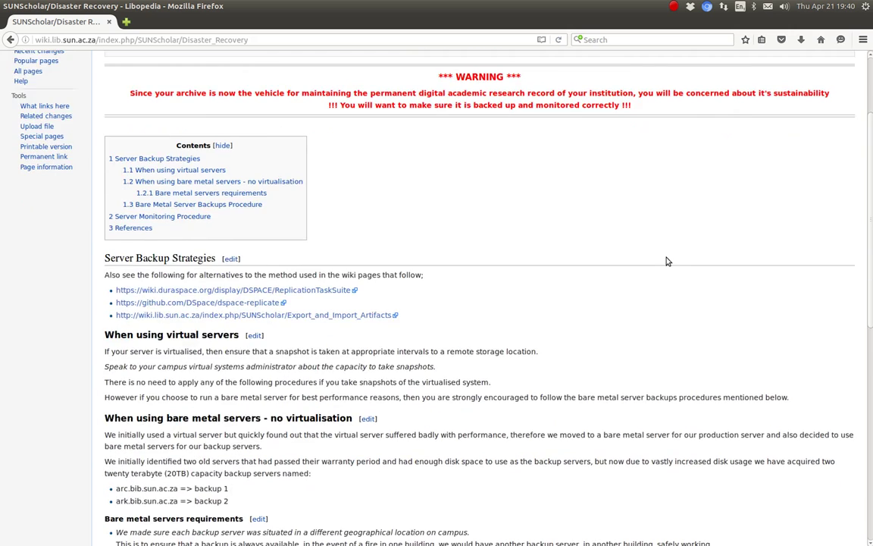
pyautogui.scroll(-2, 667, 261)
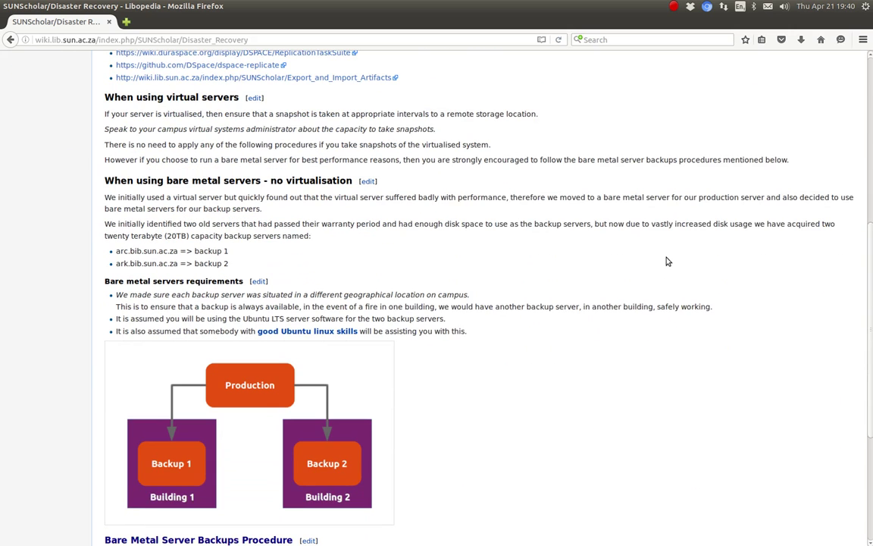
pyautogui.scroll(-2, 666, 262)
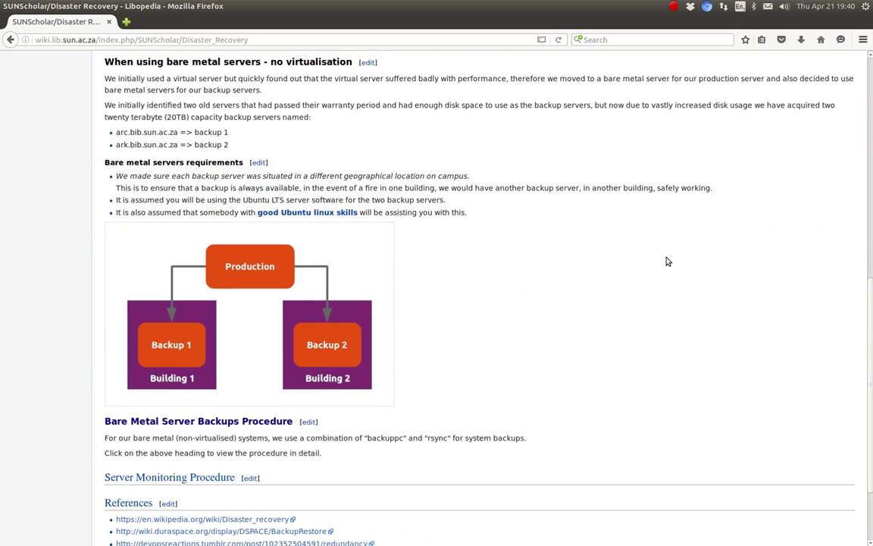
pyautogui.scroll(-2, 667, 262)
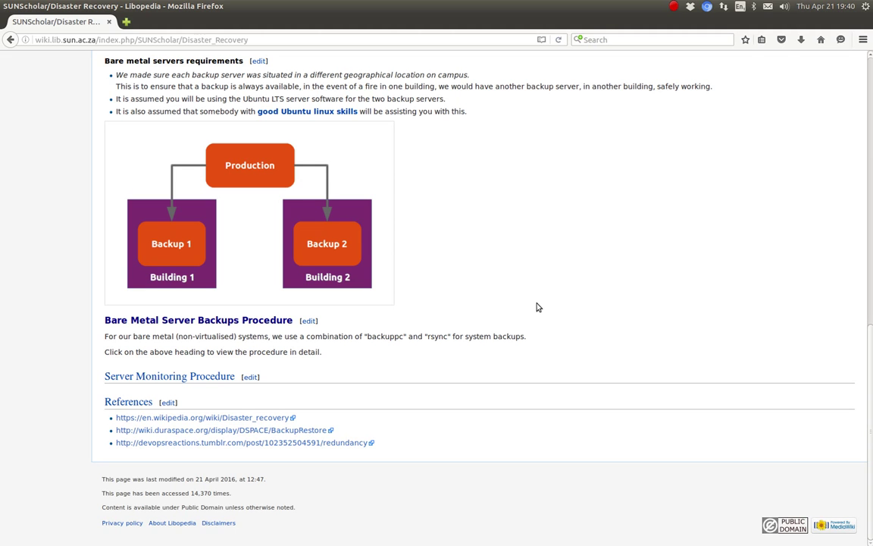
pyautogui.scroll(3, 536, 306)
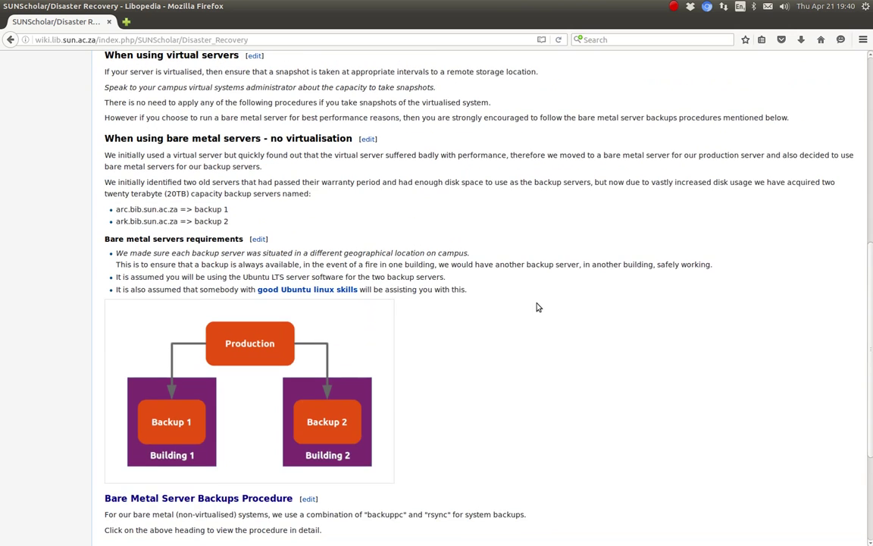
pyautogui.scroll(6, 537, 307)
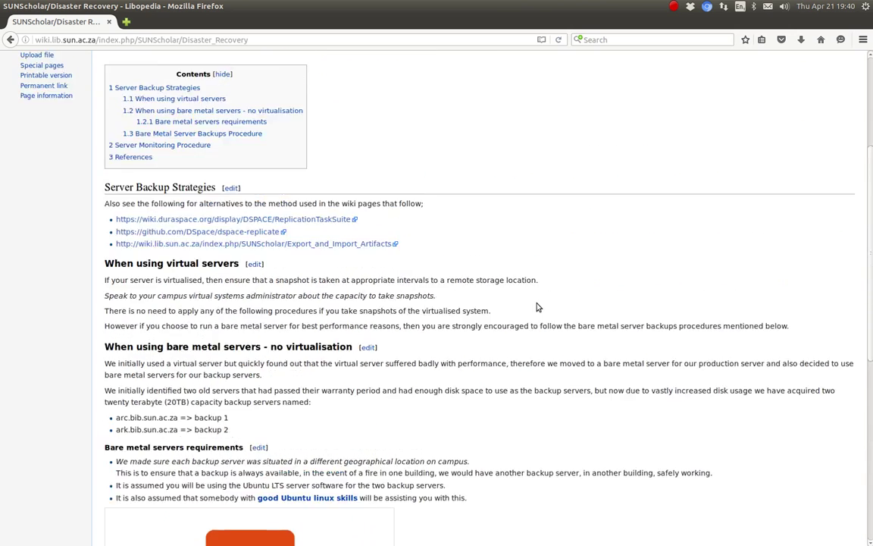
pyautogui.scroll(-5, 536, 307)
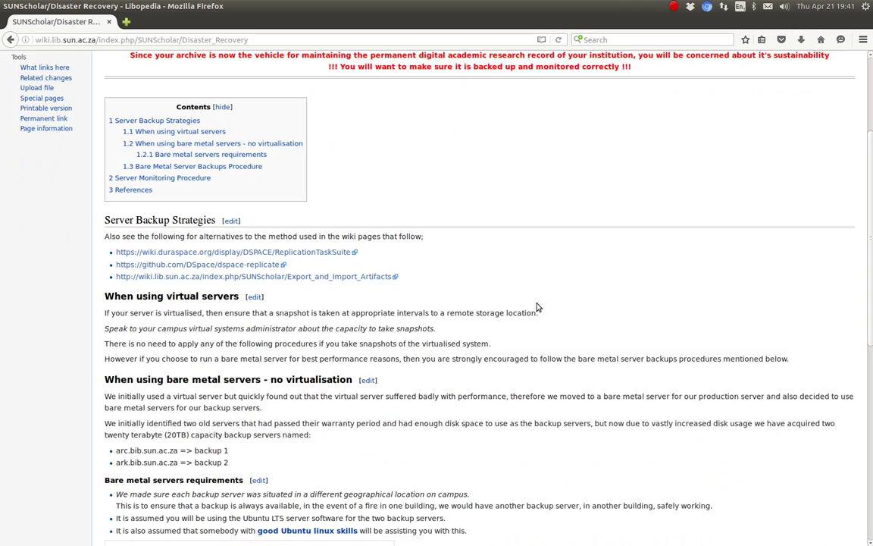
pyautogui.scroll(-3, 536, 307)
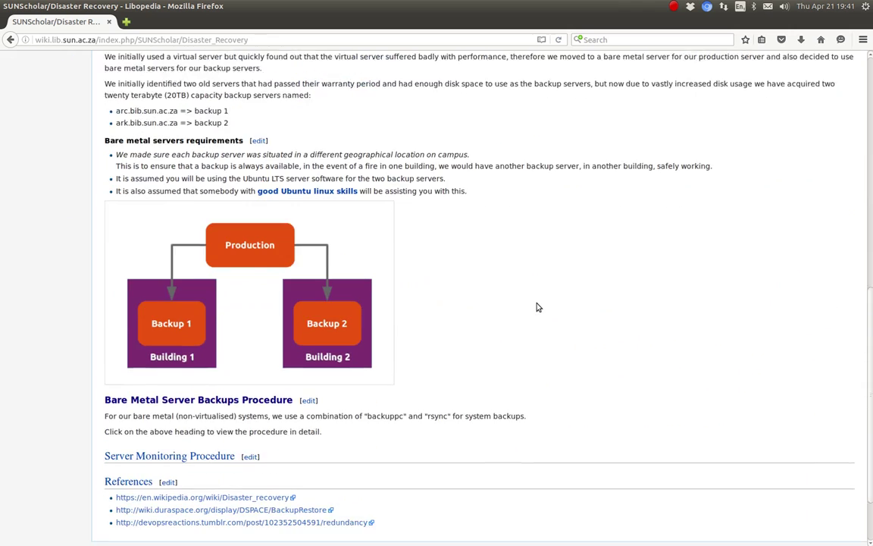
pyautogui.scroll(4, 536, 307)
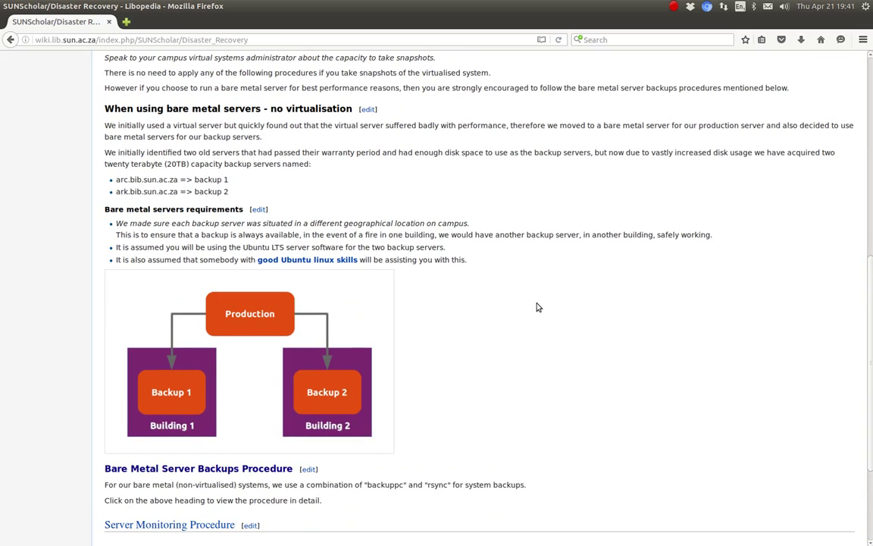
pyautogui.scroll(3, 537, 307)
pyautogui.scroll(-3, 537, 307)
pyautogui.scroll(-2, 537, 307)
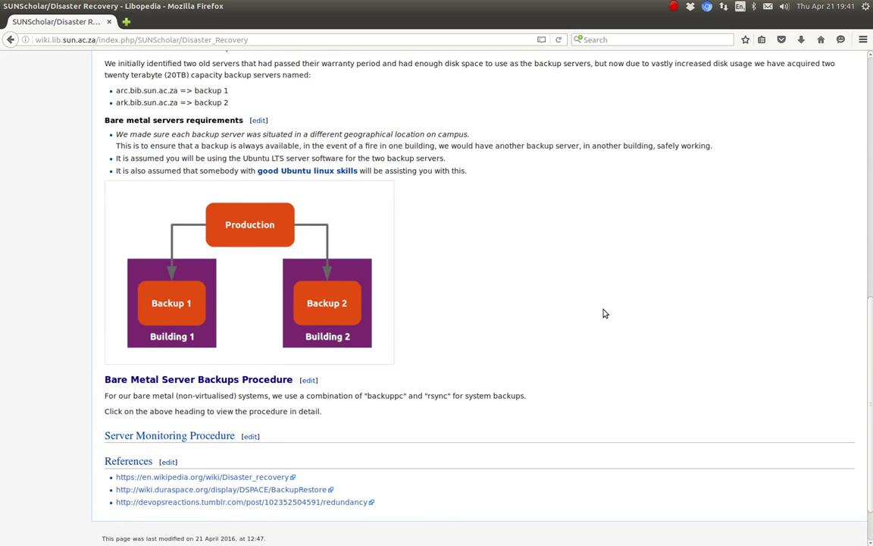
pyautogui.scroll(10, 604, 312)
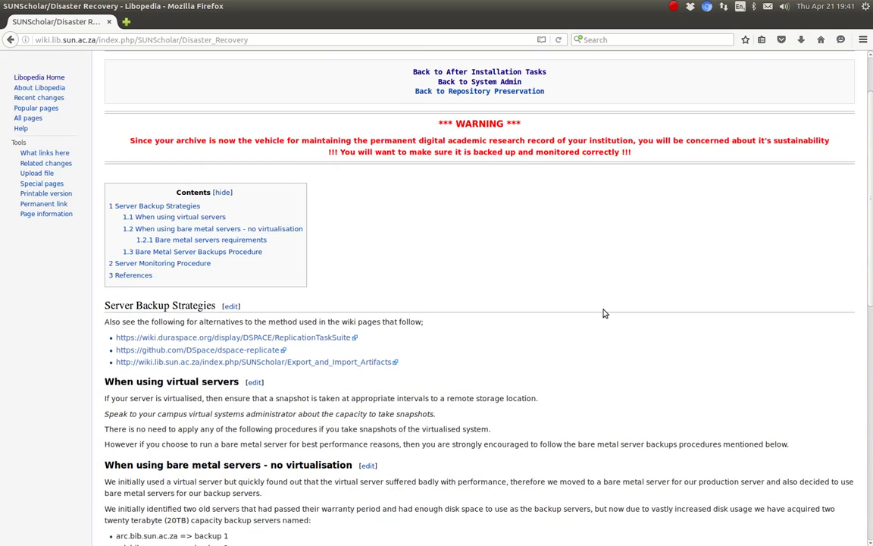
pyautogui.scroll(2, 604, 313)
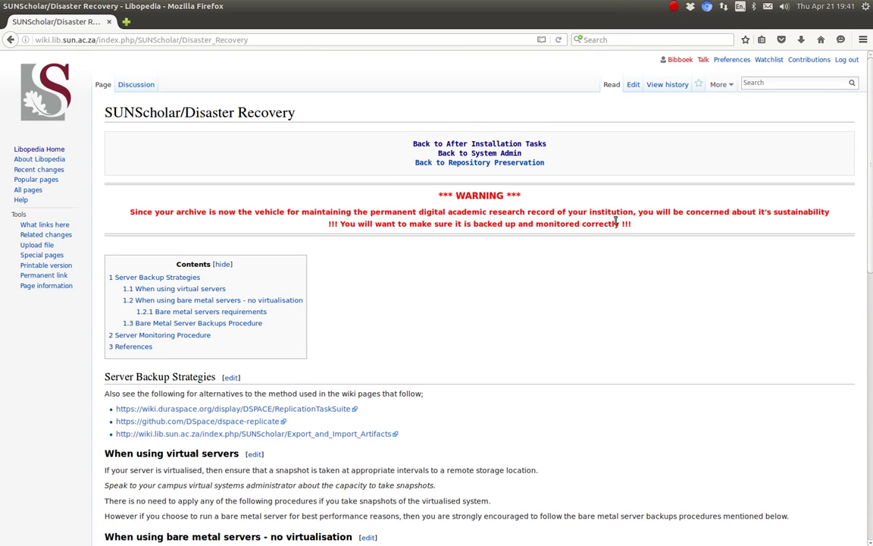
pyautogui.click(674, 6)
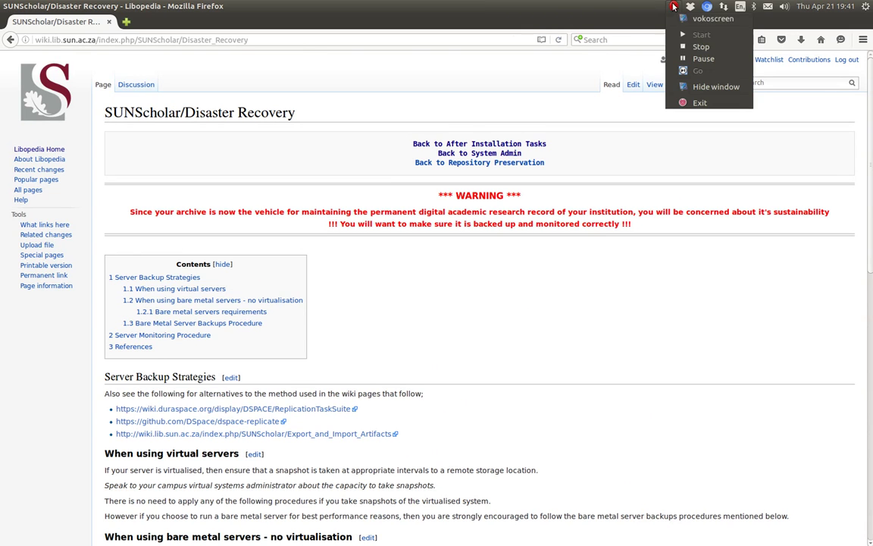